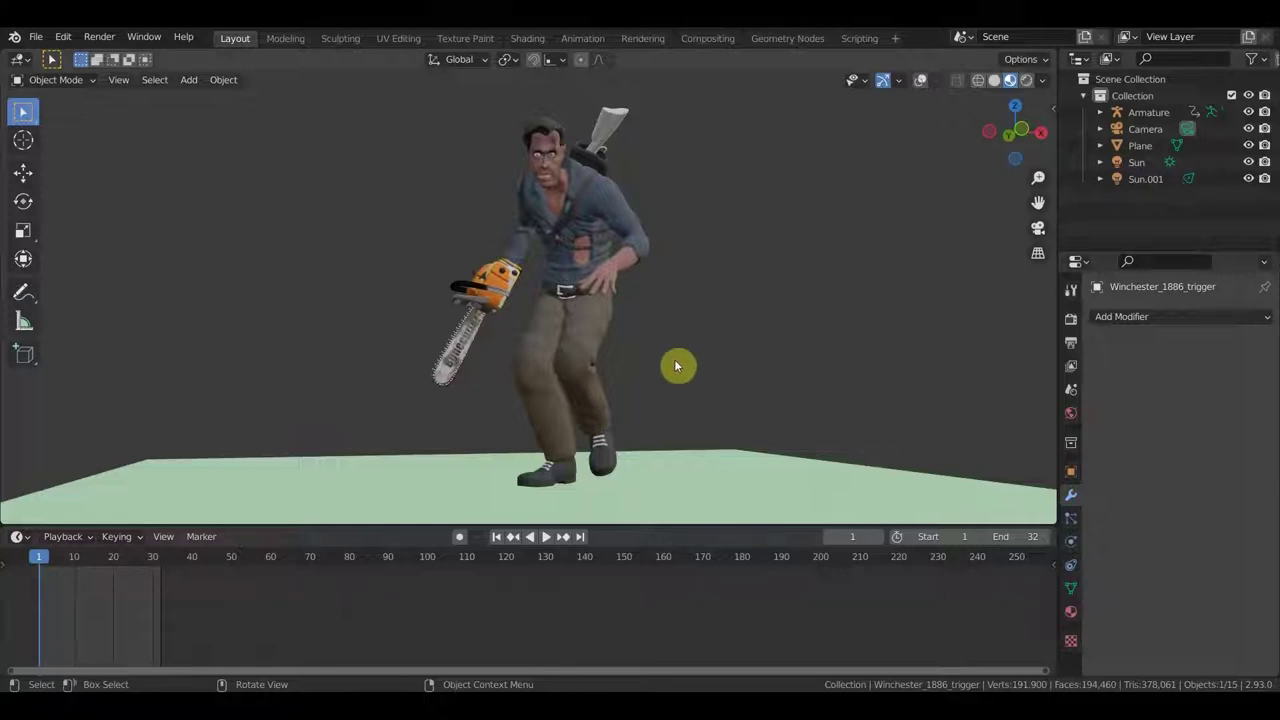
- Orbit around the character and zoom in close on the chainsaw blade and chain
mouse_move(560, 283)
middle_down()
mouse_move(628, 298)
mouse_move(573, 293)
middle_up()
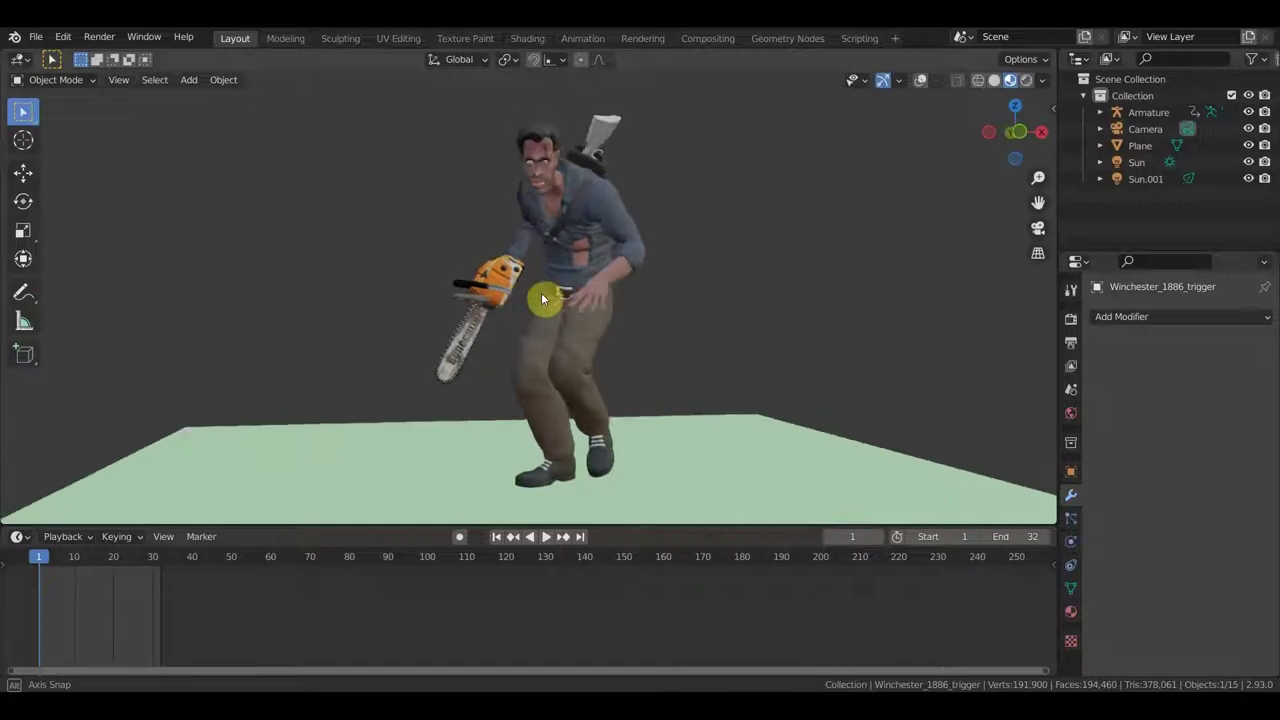
middle_drag(573, 293, 620, 225)
scroll(512, 314, up, 5)
scroll(514, 318, up, 4)
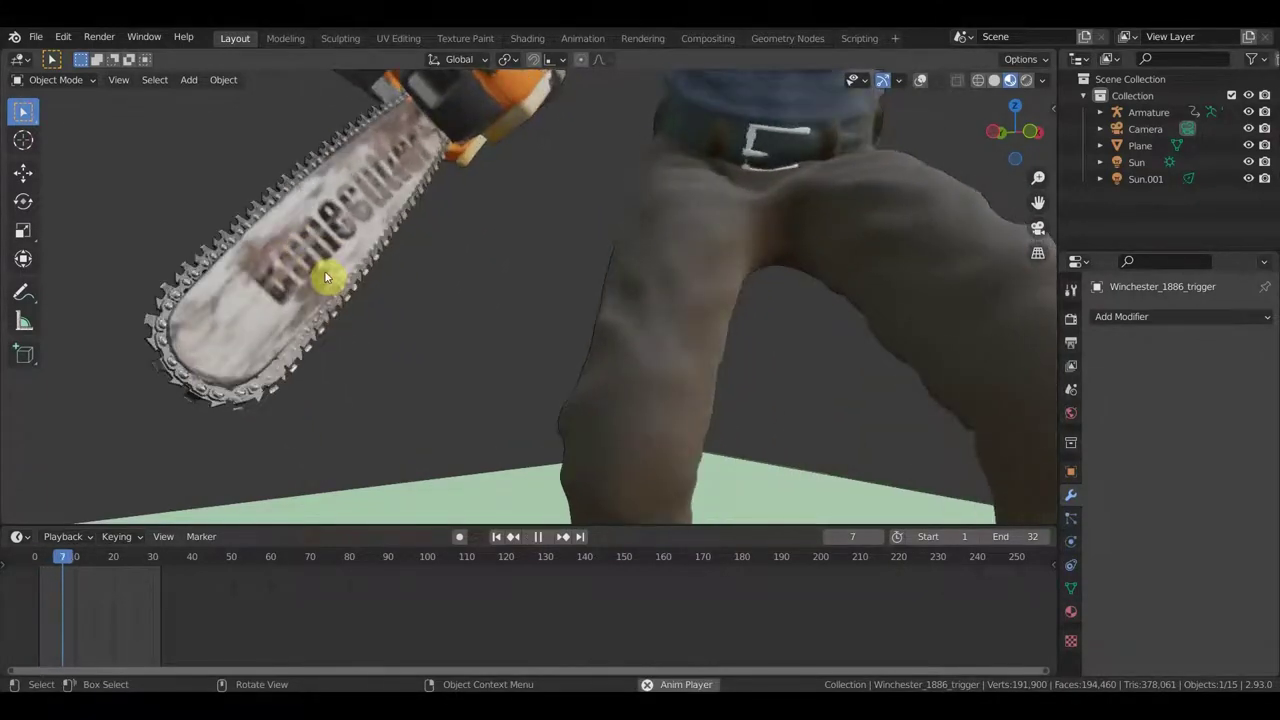
- Stop playback at frame 15, then select the saw chain and the chainsaw blade
key(space)
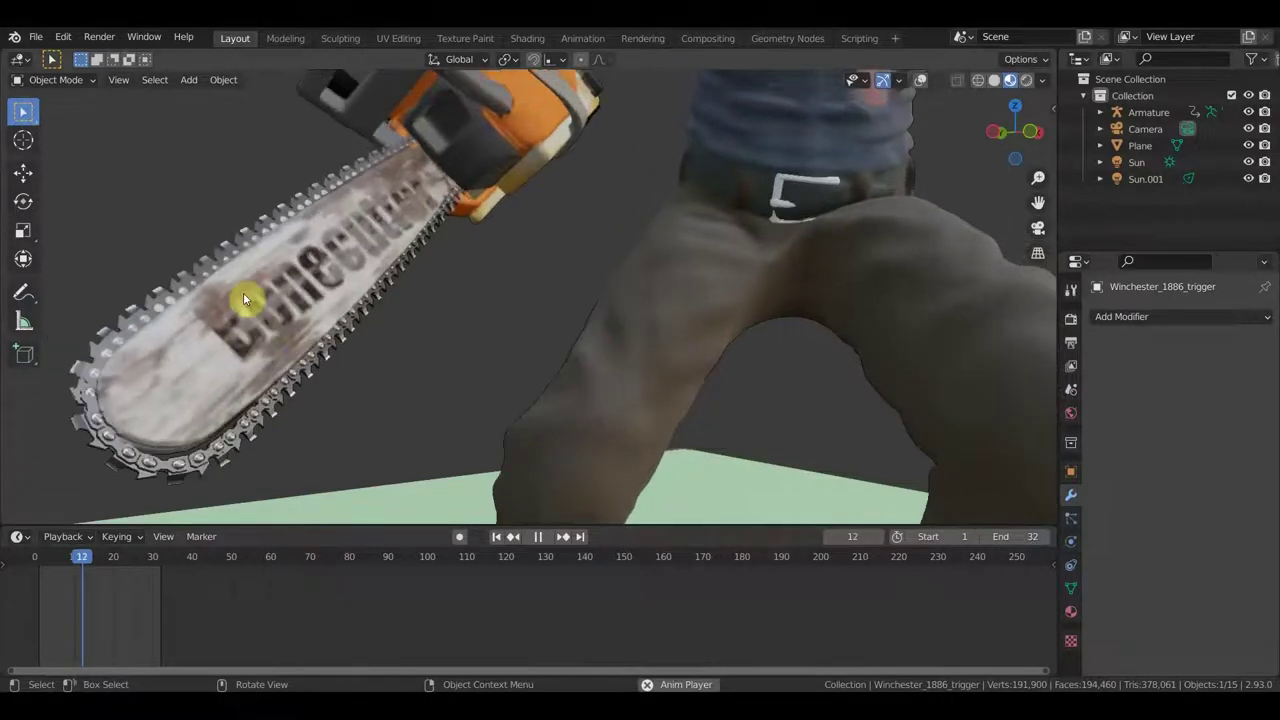
key(space)
click(300, 333)
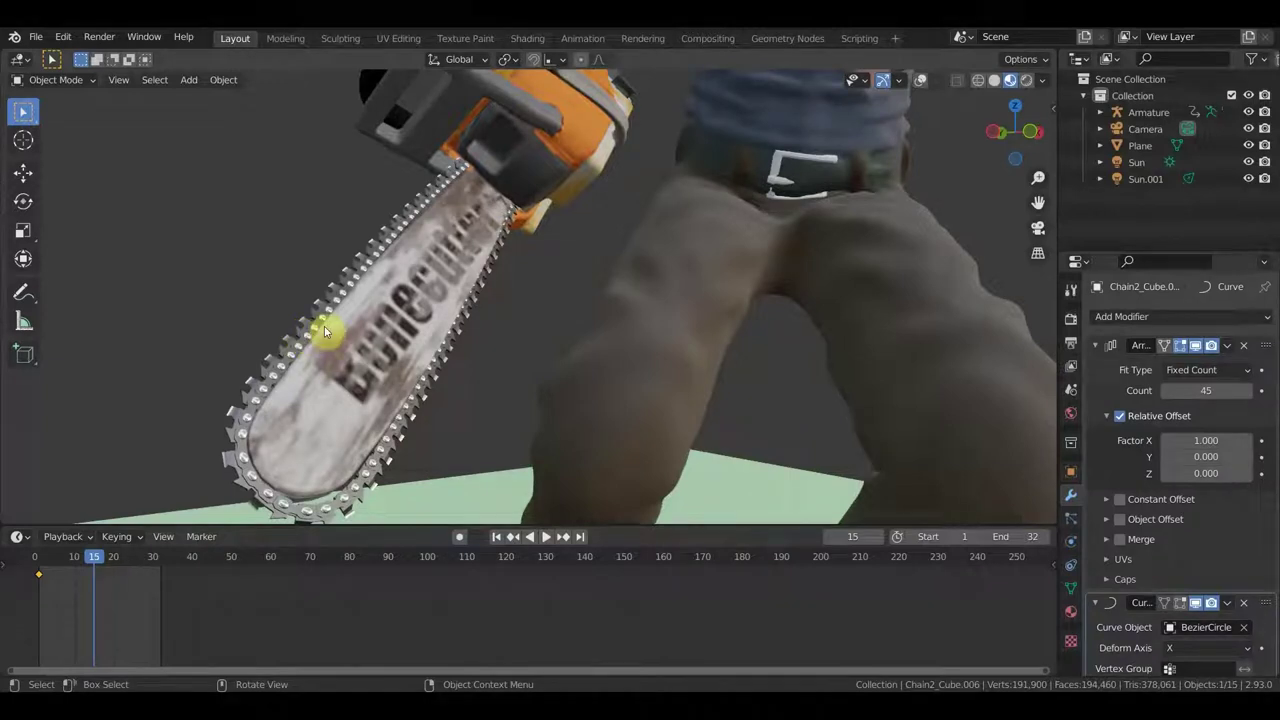
click(357, 353)
- Turn on viewport overlays, reselect Chain2_Cube.006, and open the timeline's editor type list
click(921, 81)
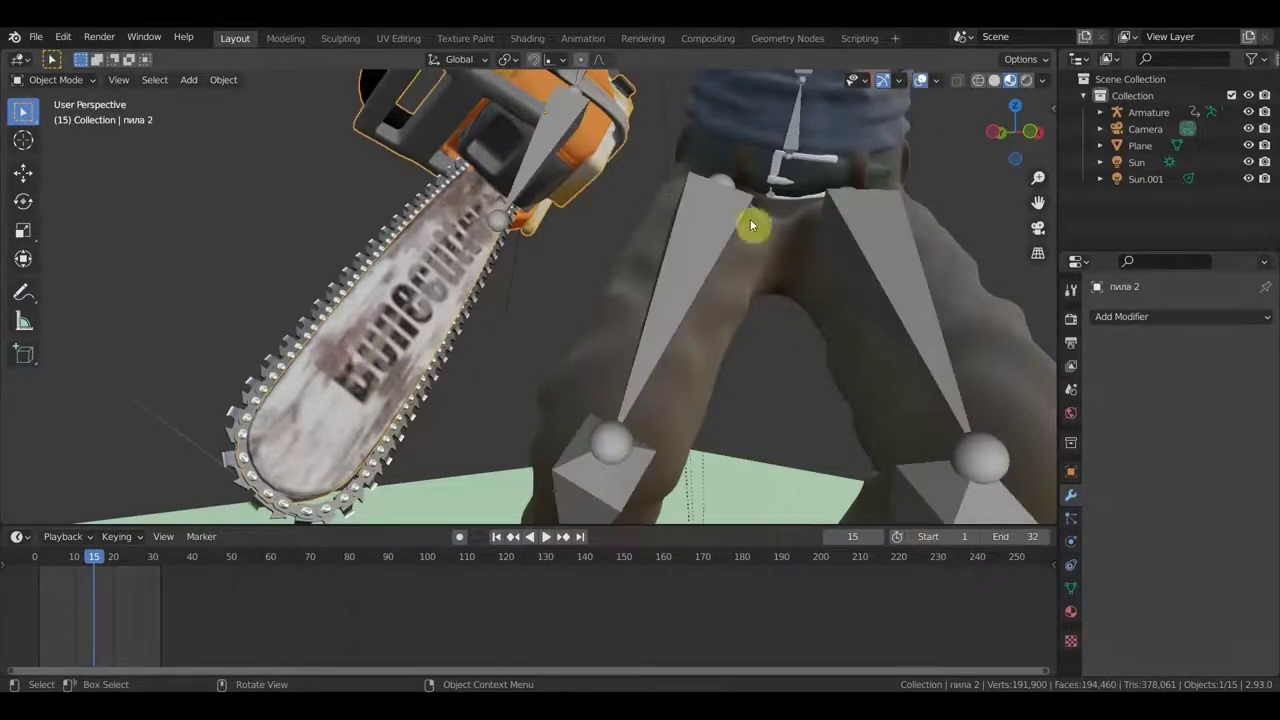
click(420, 399)
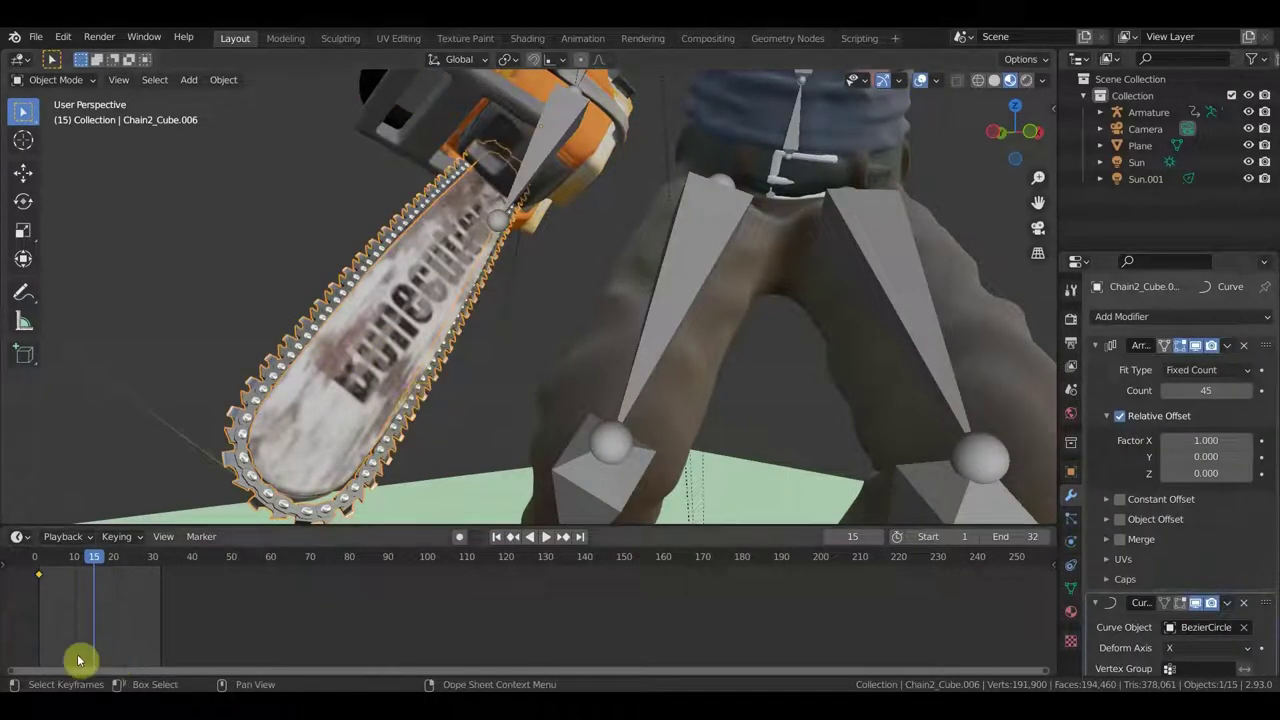
click(29, 544)
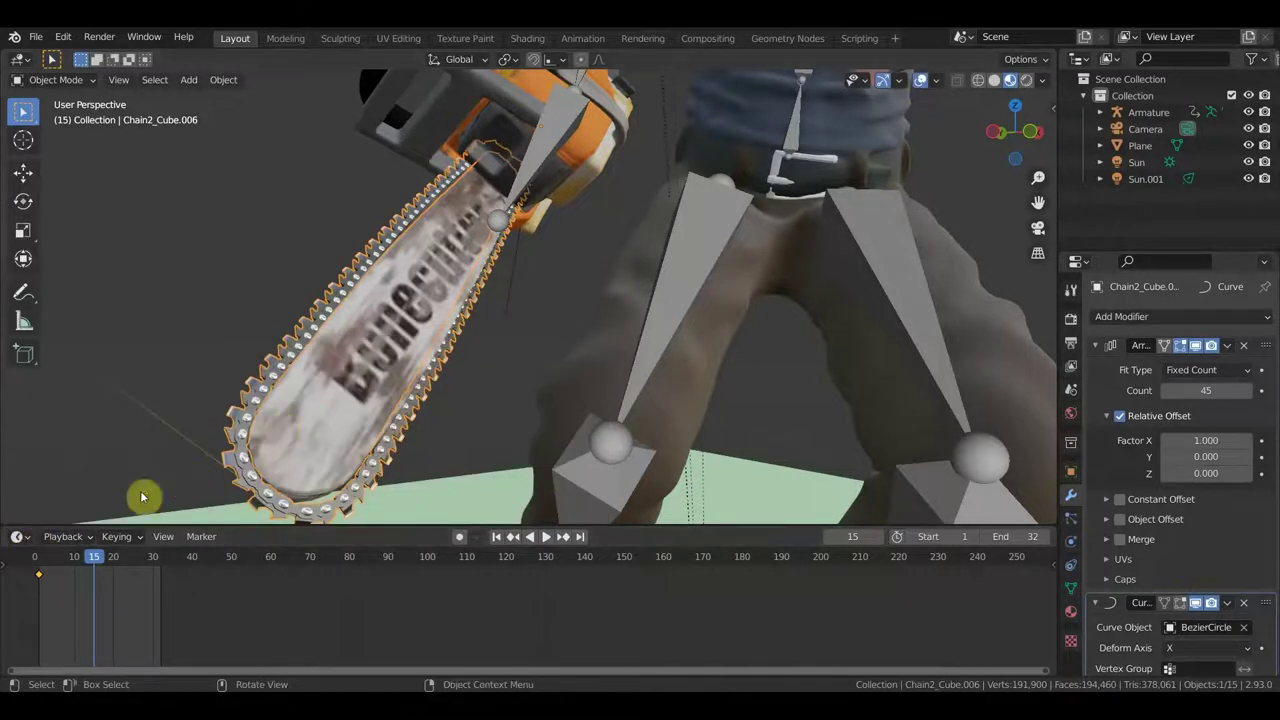
click(20, 537)
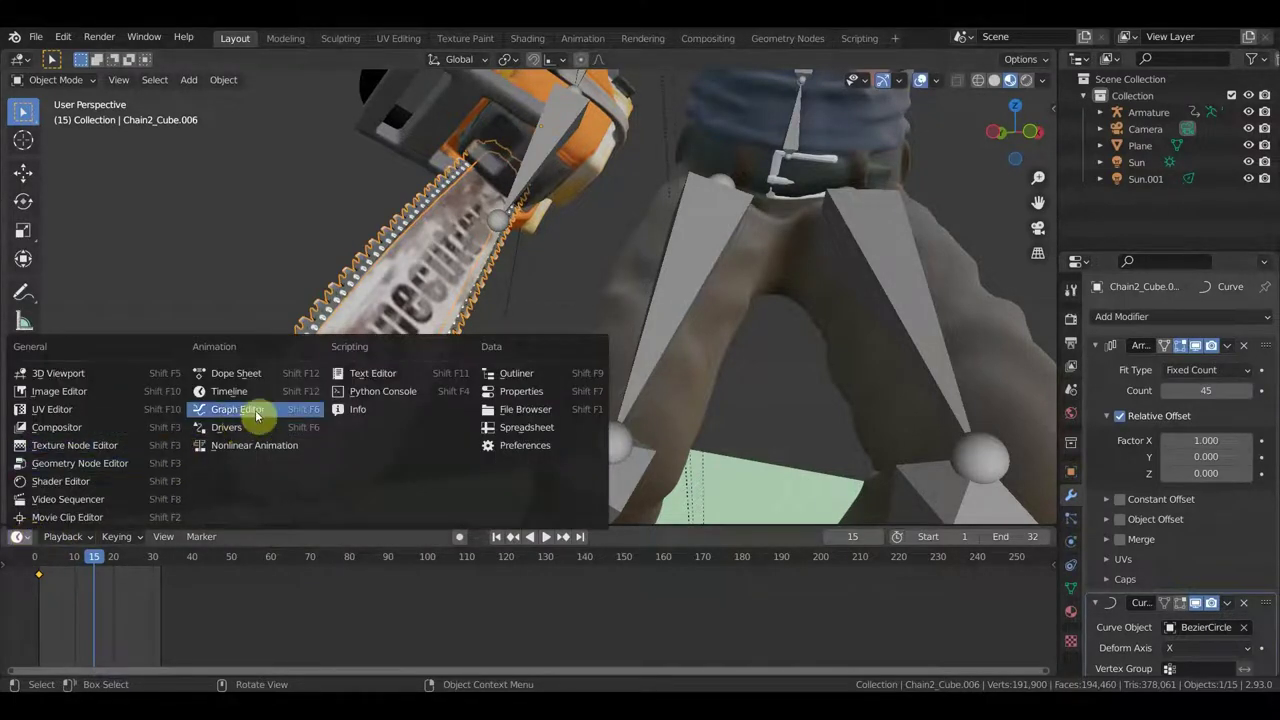
- Switch the timeline area to a Graph Editor and enlarge it to see the X Location curve
click(255, 410)
scroll(660, 630, down, 2)
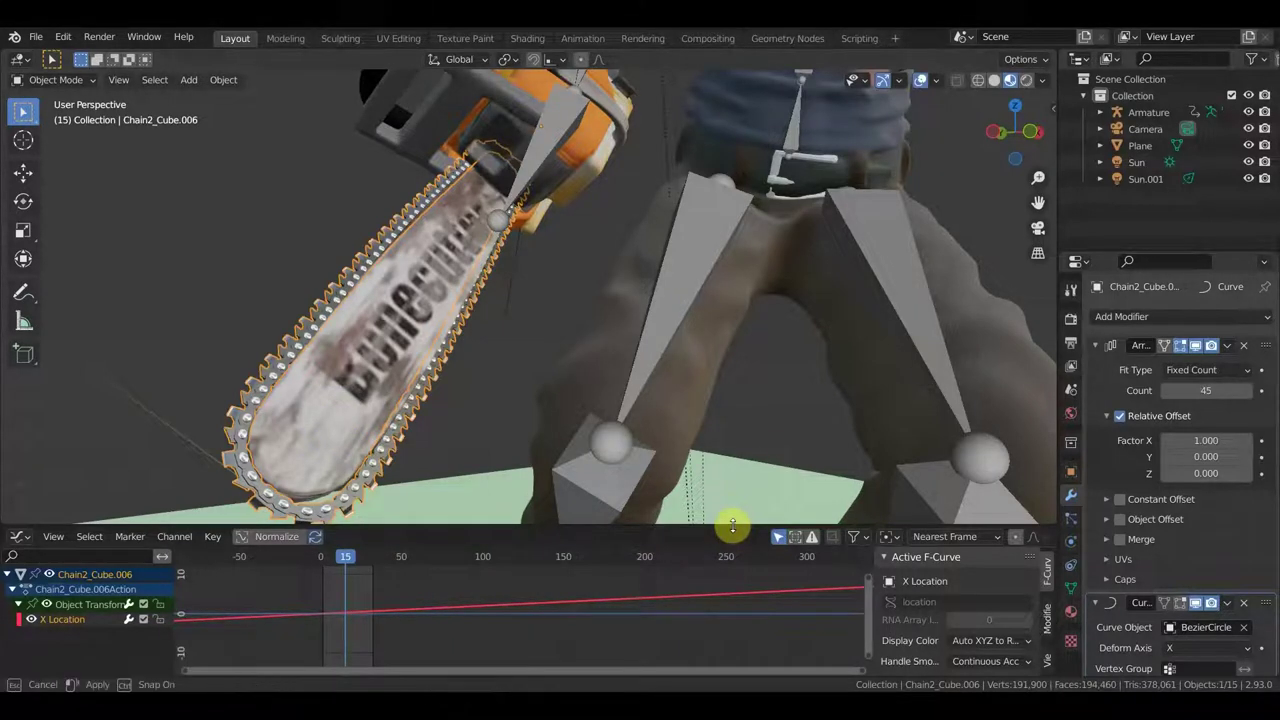
drag(732, 526, 757, 391)
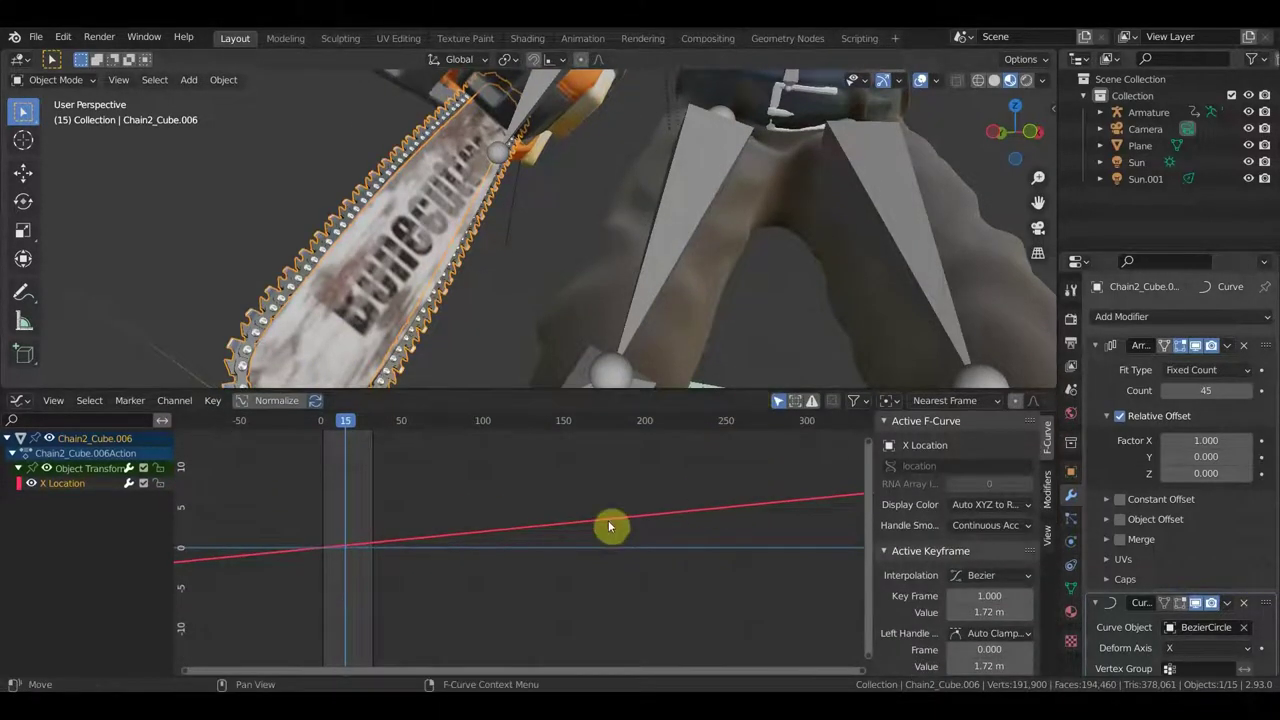
- Play and stop the animation, then shrink the Graph Editor back down
key(space)
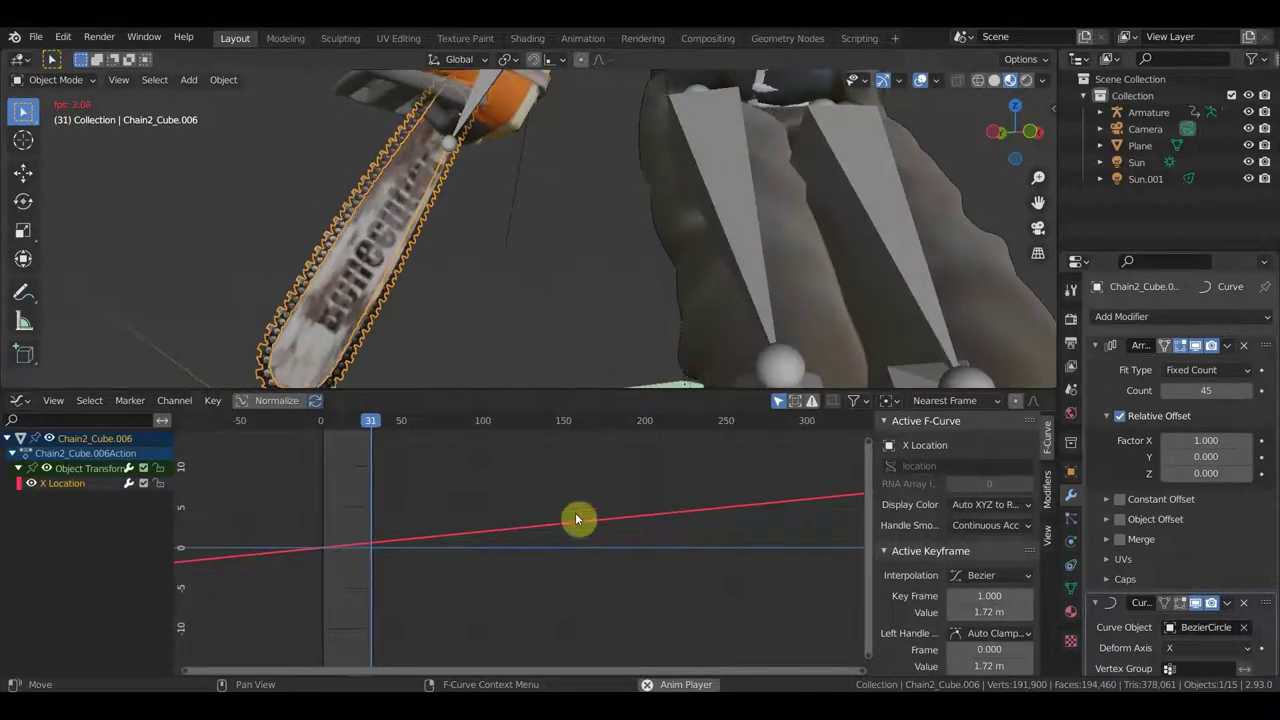
key(Escape)
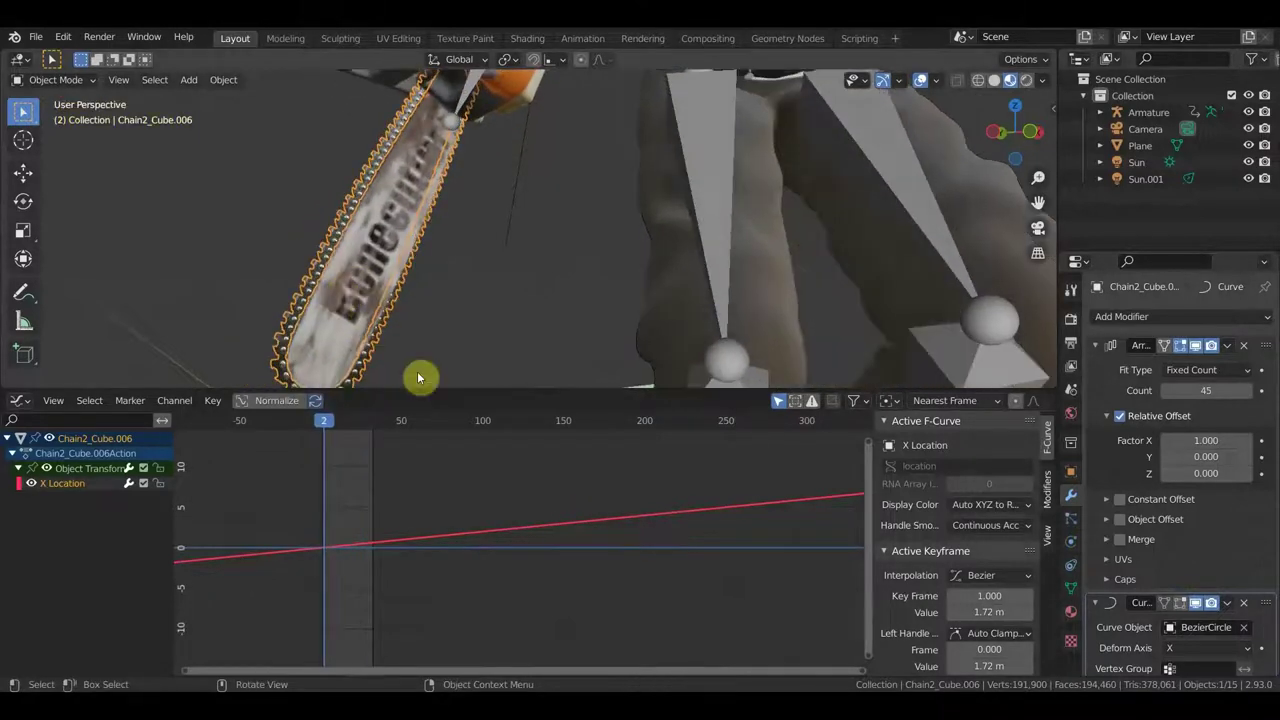
drag(617, 389, 610, 575)
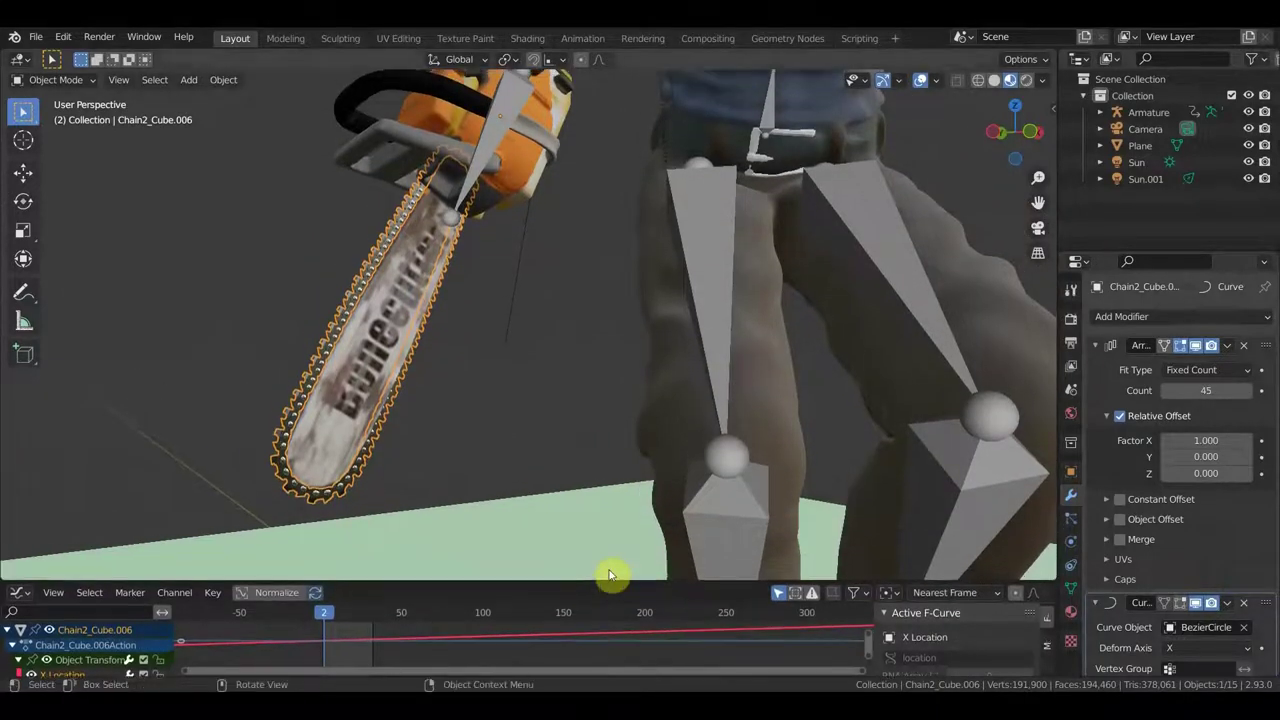
- Zoom out around the chainsaw and whole character, then select the Winchester_1886_trigger rifle
scroll(388, 415, up, 3)
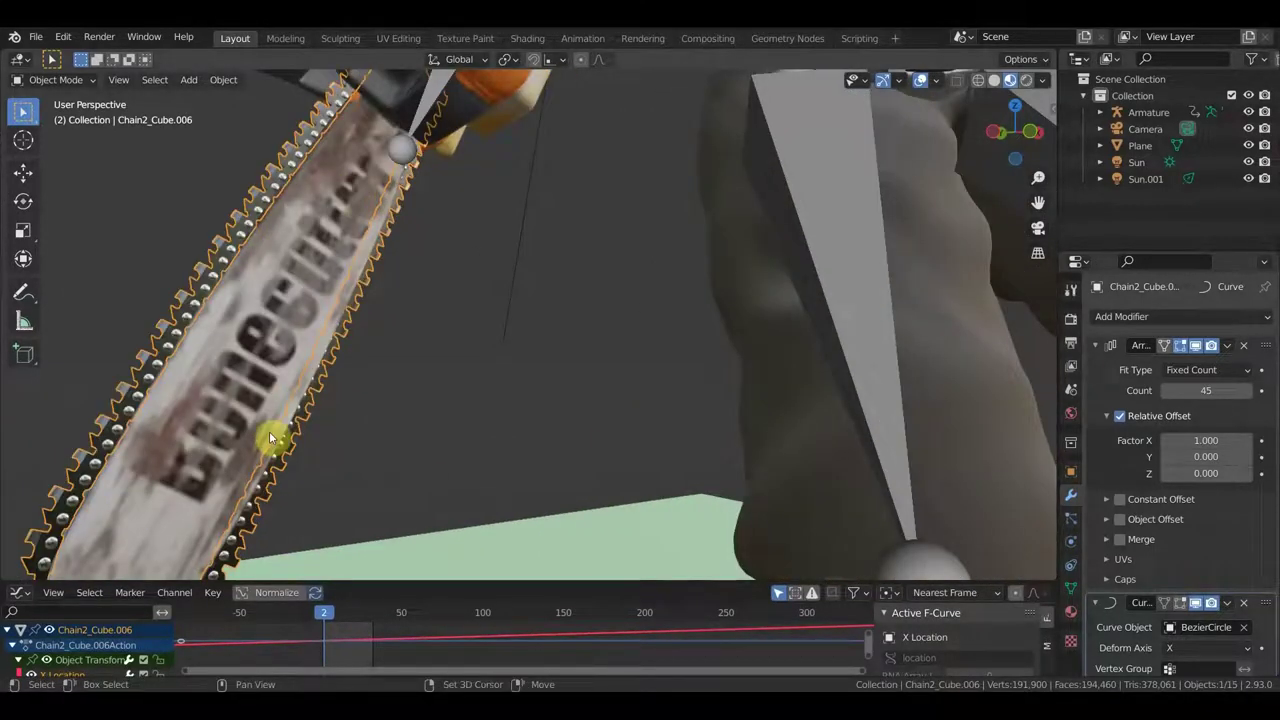
scroll(390, 375, down, 3)
middle_drag(509, 315, 474, 289)
scroll(486, 306, down, 3)
scroll(491, 331, down, 2)
scroll(345, 410, down, 2)
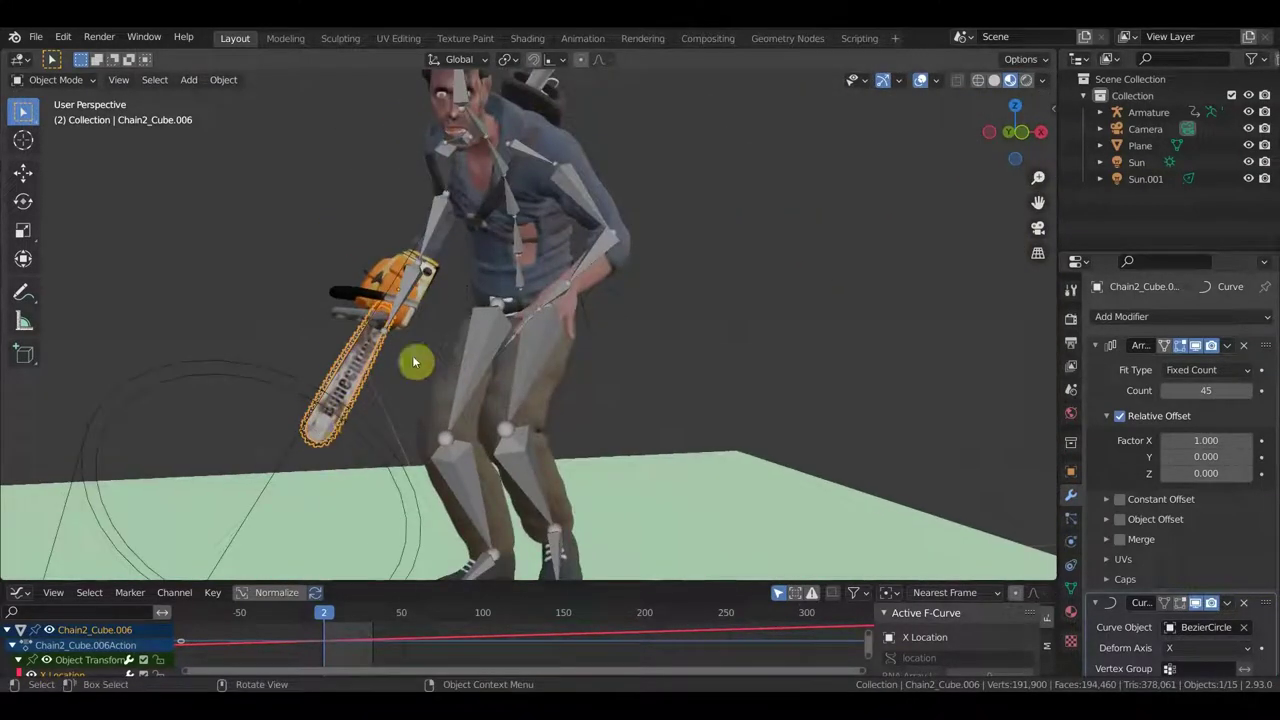
scroll(340, 450, down, 3)
mouse_move(444, 432)
middle_down()
mouse_move(538, 418)
mouse_move(522, 432)
middle_up()
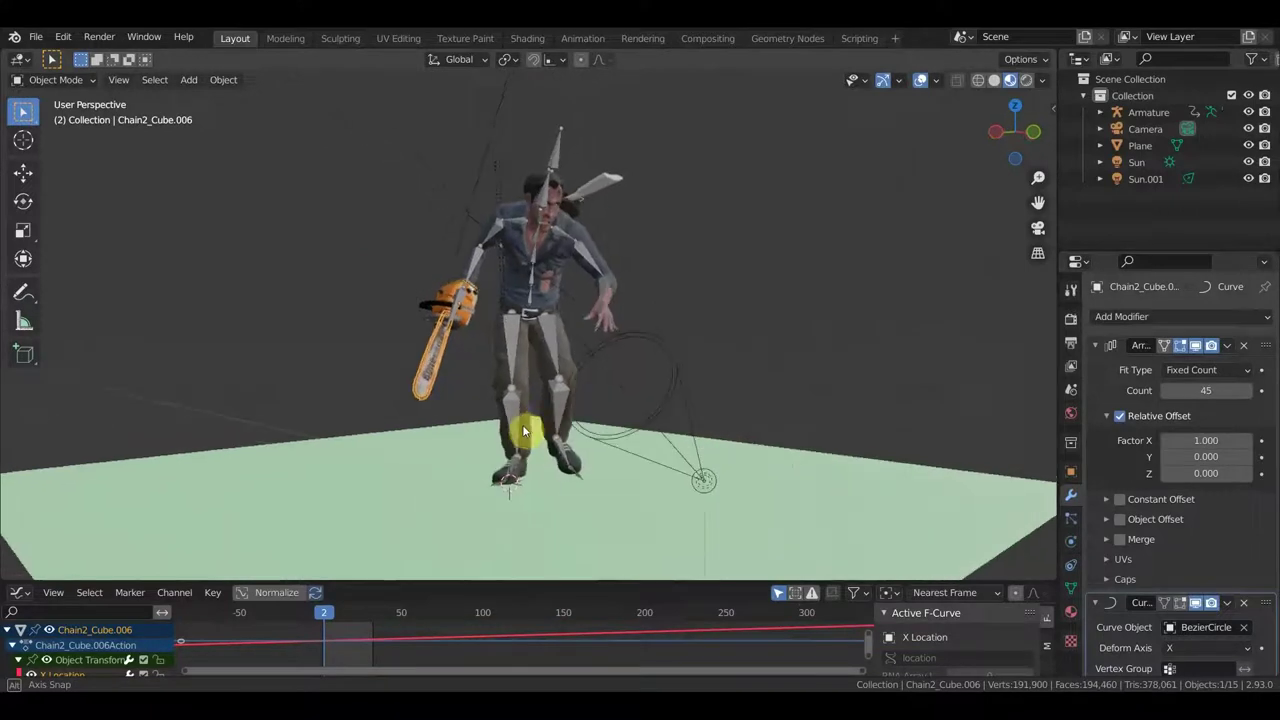
scroll(628, 180, up, 3)
click(686, 154)
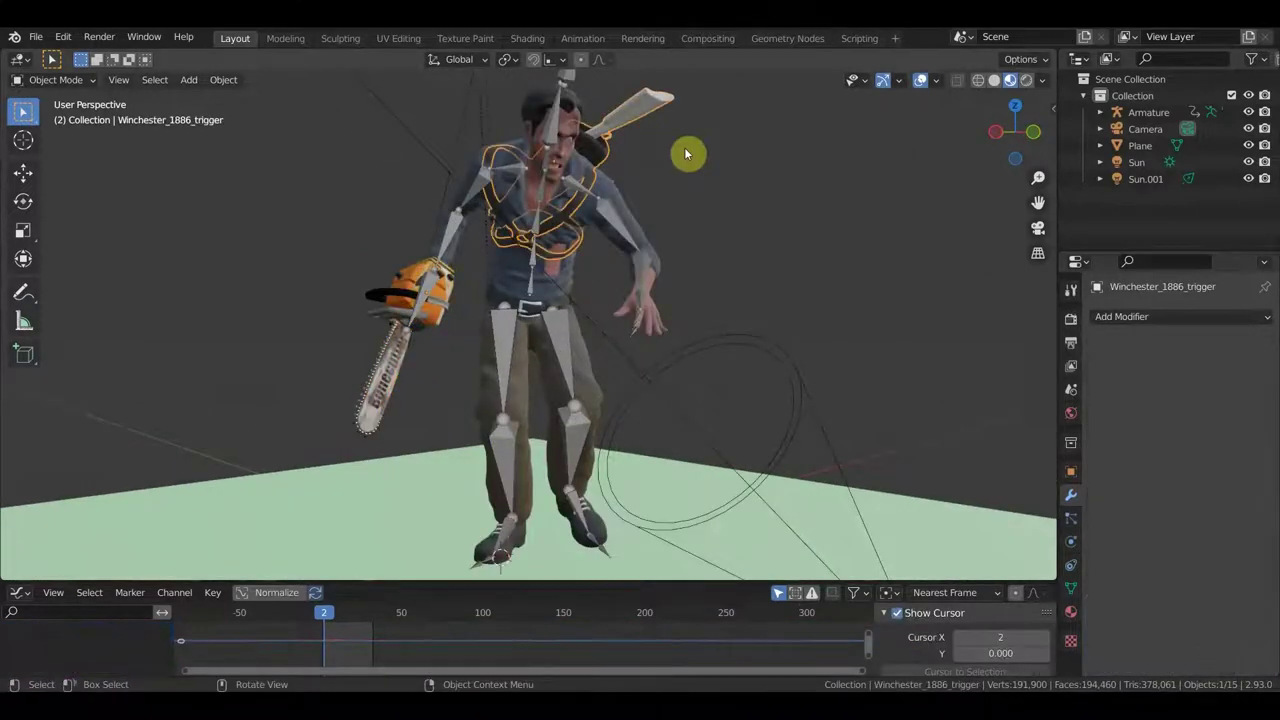
- View the rifle on the back from above and the side, then select the Armature
mouse_move(563, 166)
middle_down()
mouse_move(563, 240)
mouse_move(429, 249)
mouse_move(322, 337)
mouse_move(357, 314)
middle_up()
scroll(611, 251, up, 2)
scroll(623, 209, up, 2)
mouse_move(582, 217)
middle_down()
mouse_move(529, 251)
mouse_move(466, 246)
mouse_move(674, 180)
mouse_move(866, 143)
mouse_move(849, 254)
mouse_move(808, 297)
middle_up()
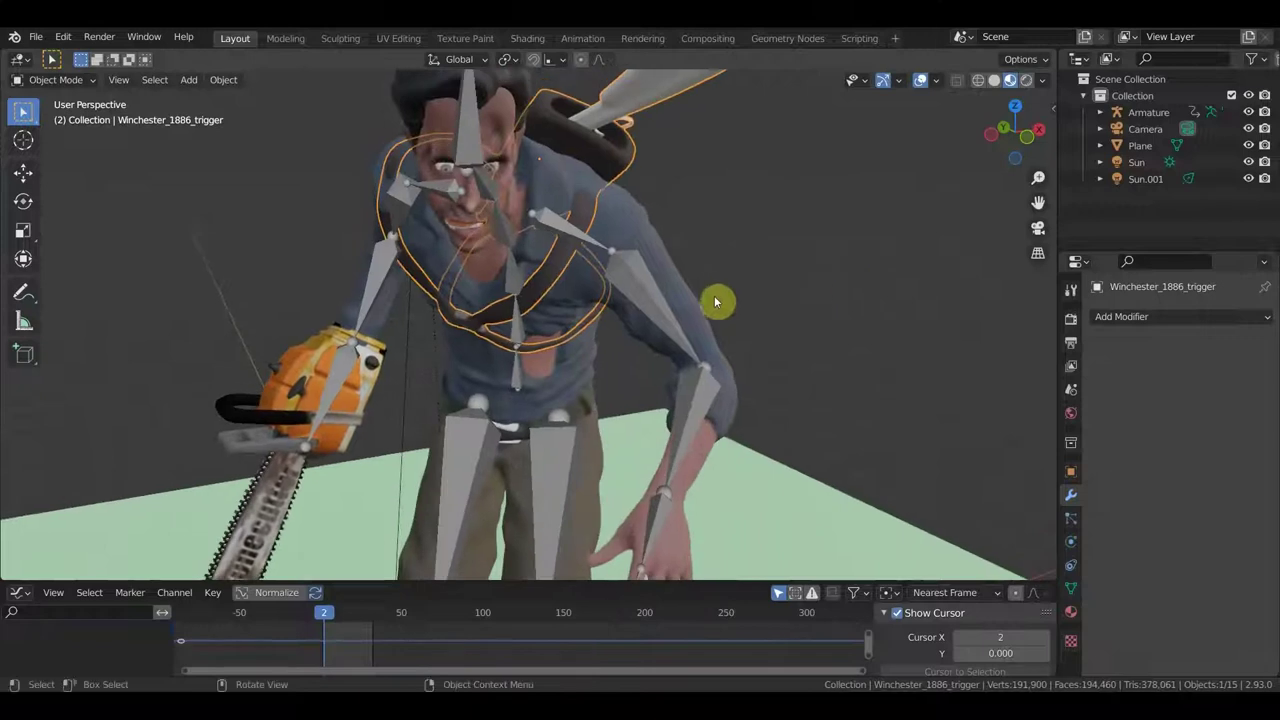
scroll(697, 304, down, 3)
click(614, 318)
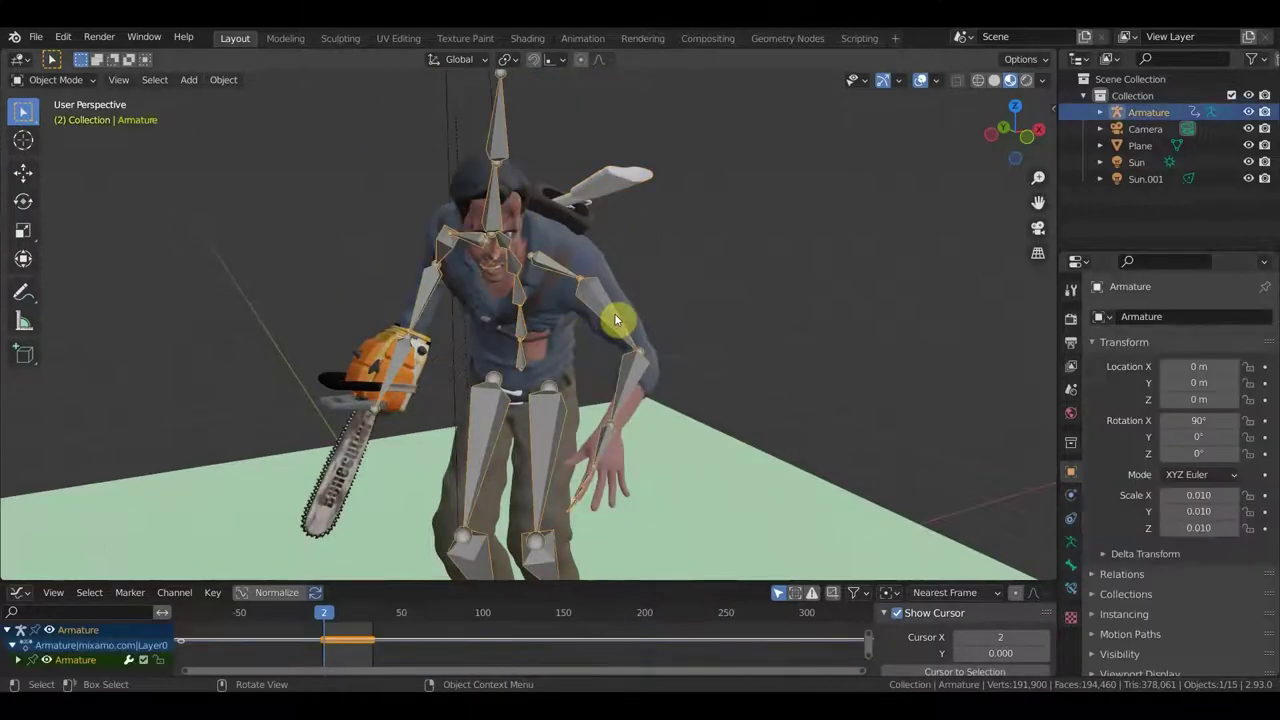
- Play the character's animation while orbiting and zooming around the scene
key(space)
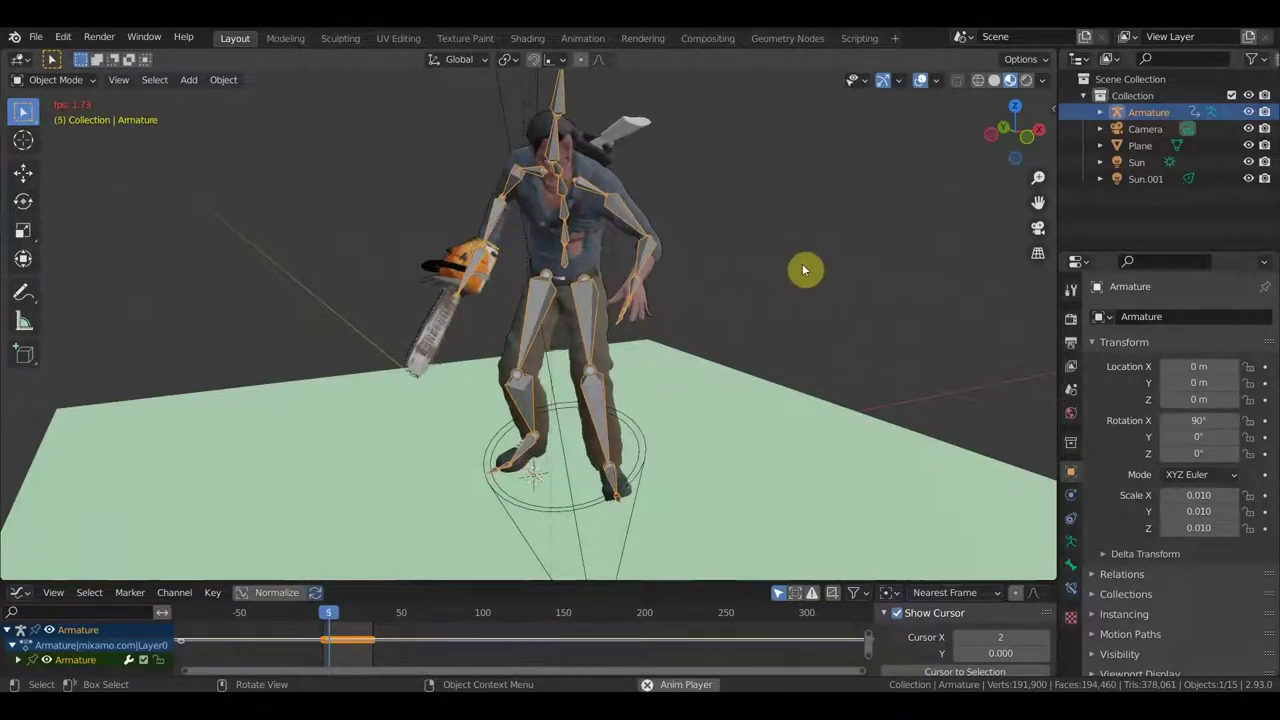
mouse_move(832, 267)
middle_down()
mouse_move(843, 274)
mouse_move(508, 300)
mouse_move(486, 286)
mouse_move(589, 308)
middle_up()
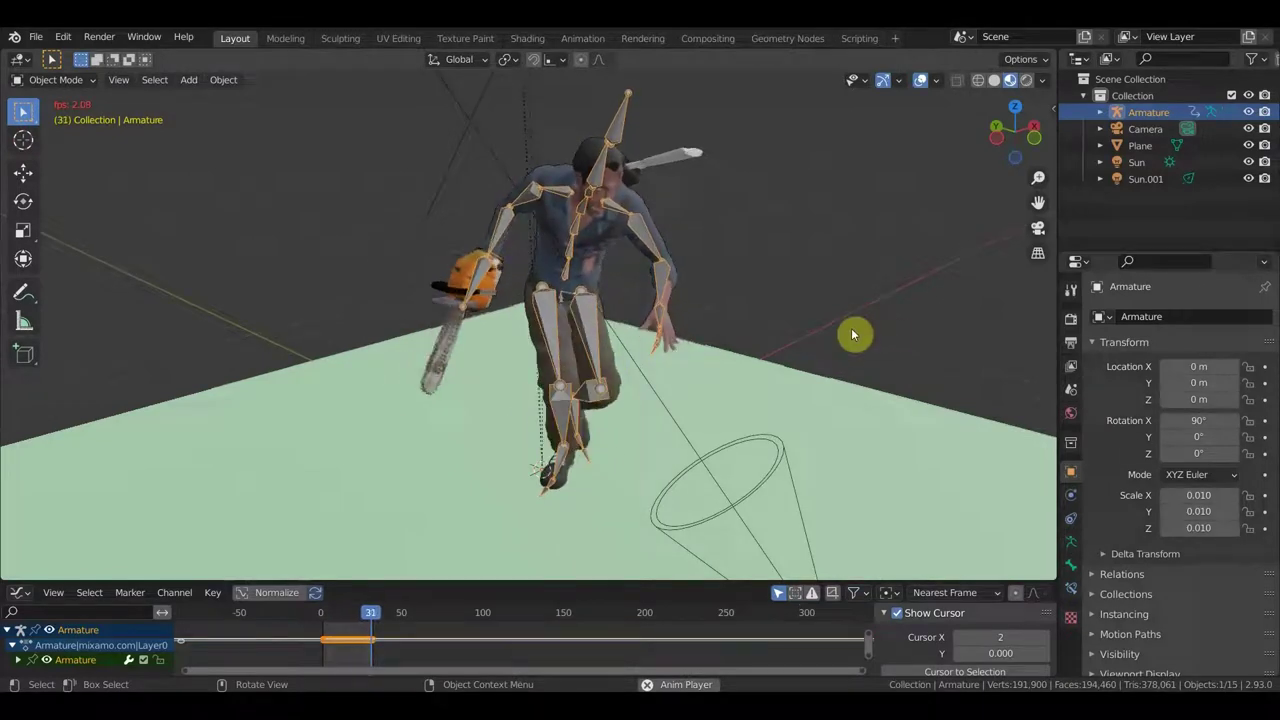
middle_drag(728, 301, 704, 296)
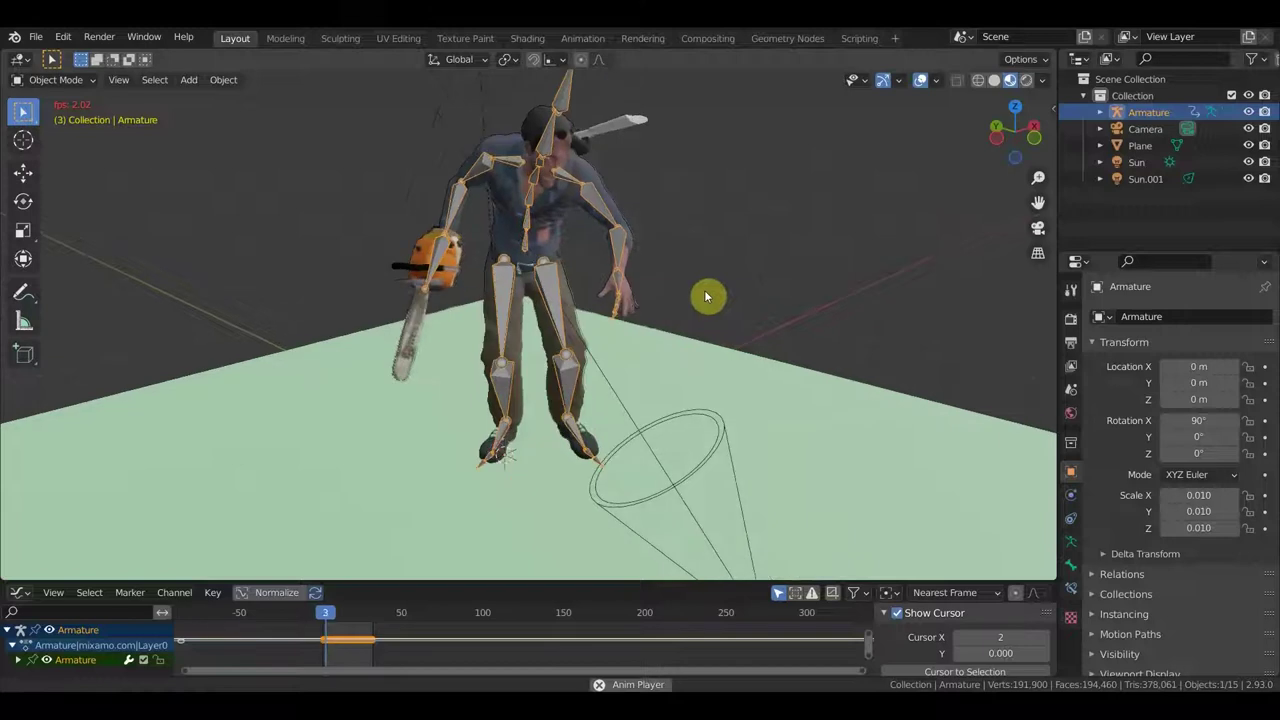
scroll(704, 290, down, 2)
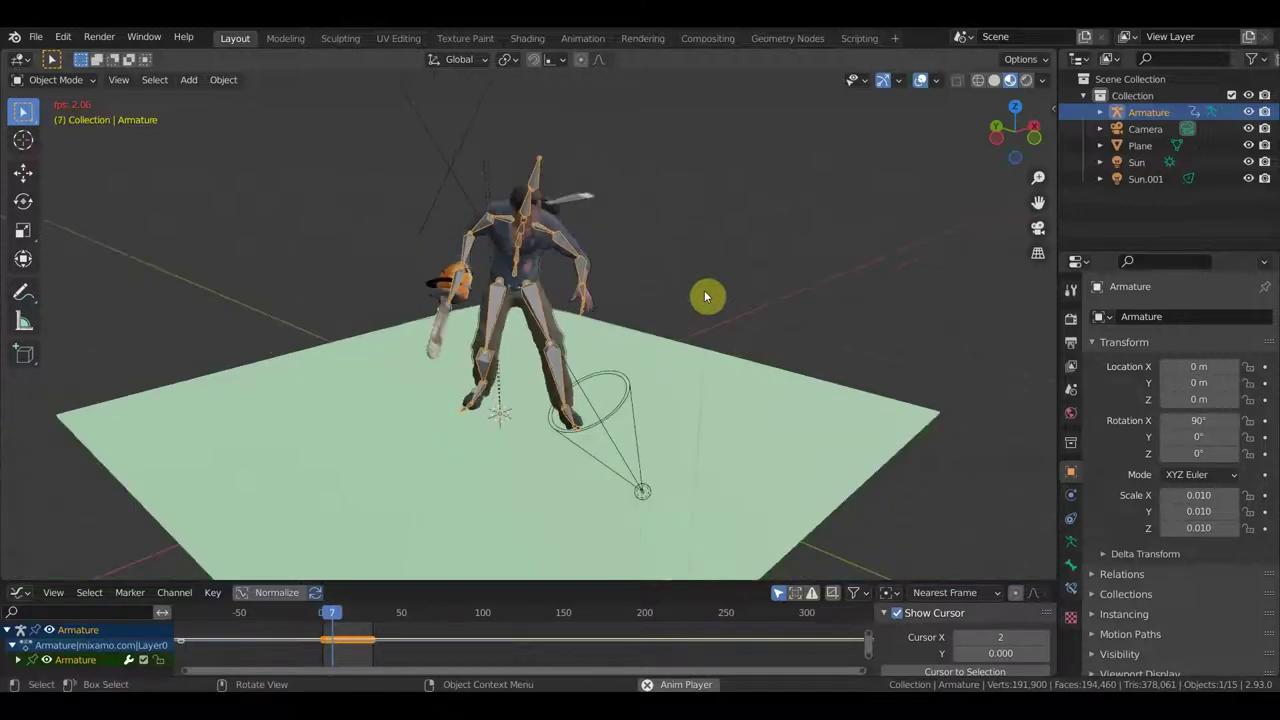
scroll(704, 290, down, 2)
scroll(704, 289, down, 2)
middle_drag(704, 268, 697, 270)
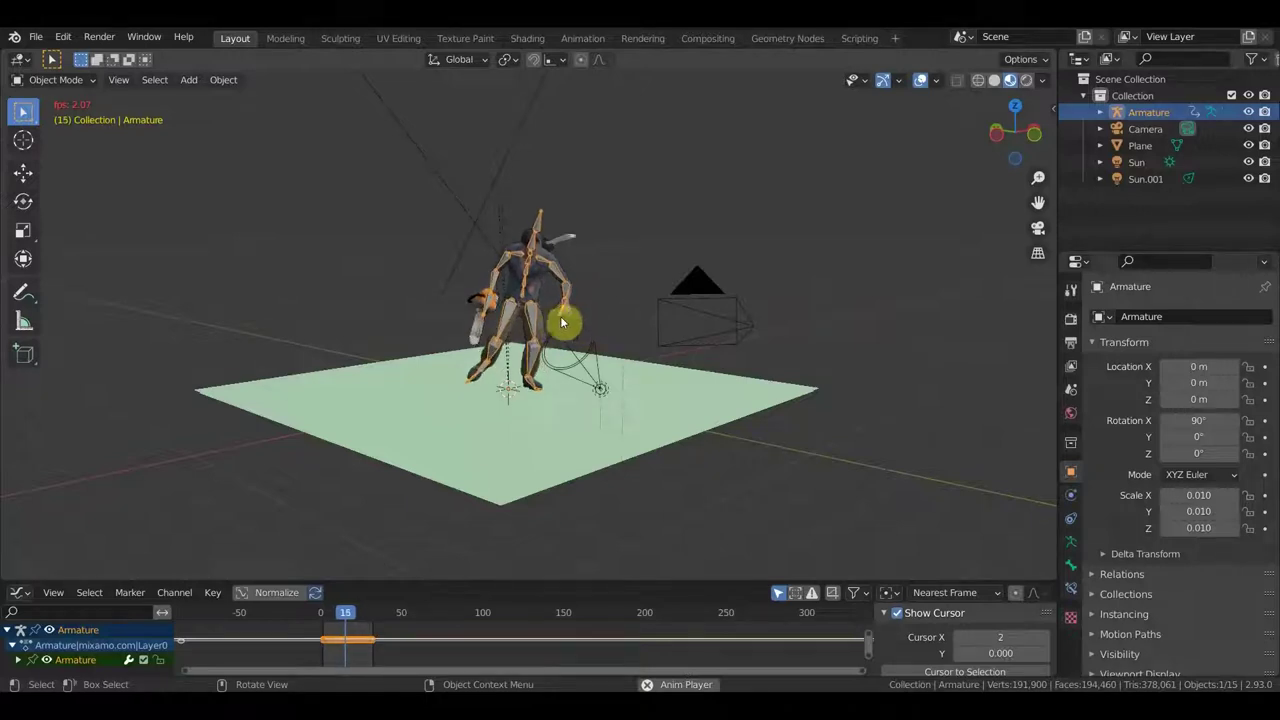
scroll(374, 251, up, 2)
- Stop playback at frame 10 and bring up the File menu
click(35, 40)
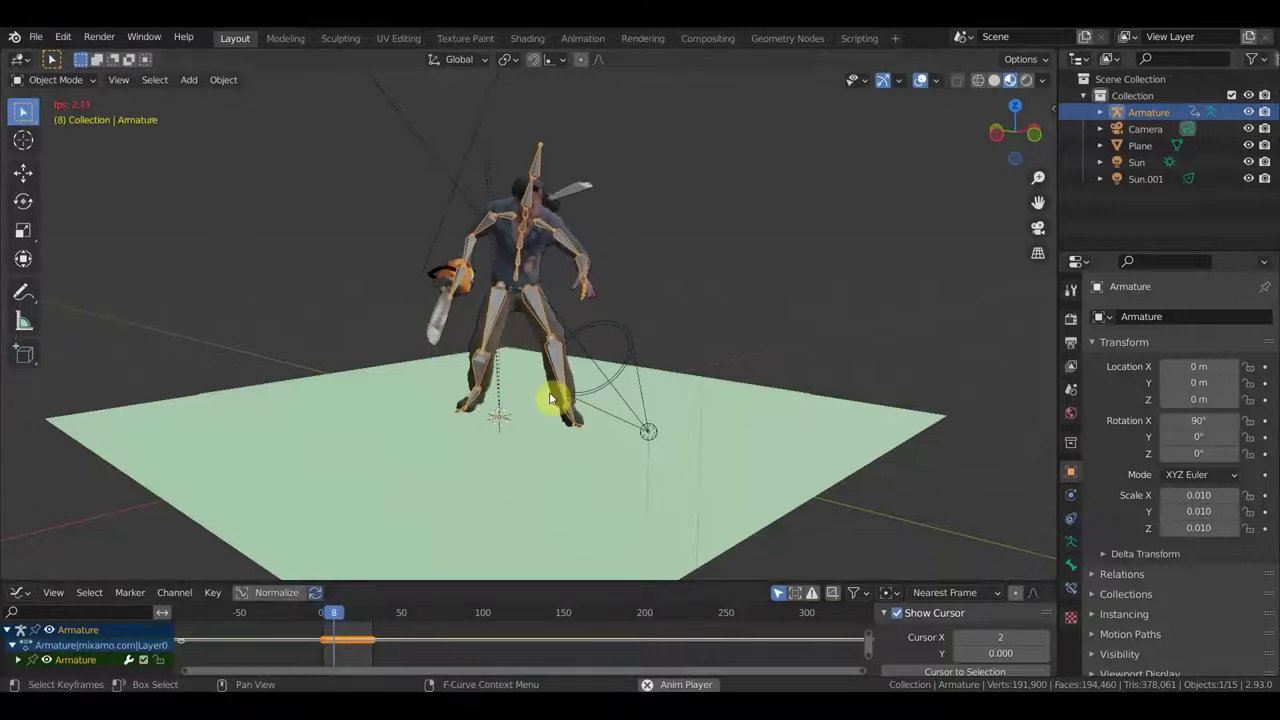
key(space)
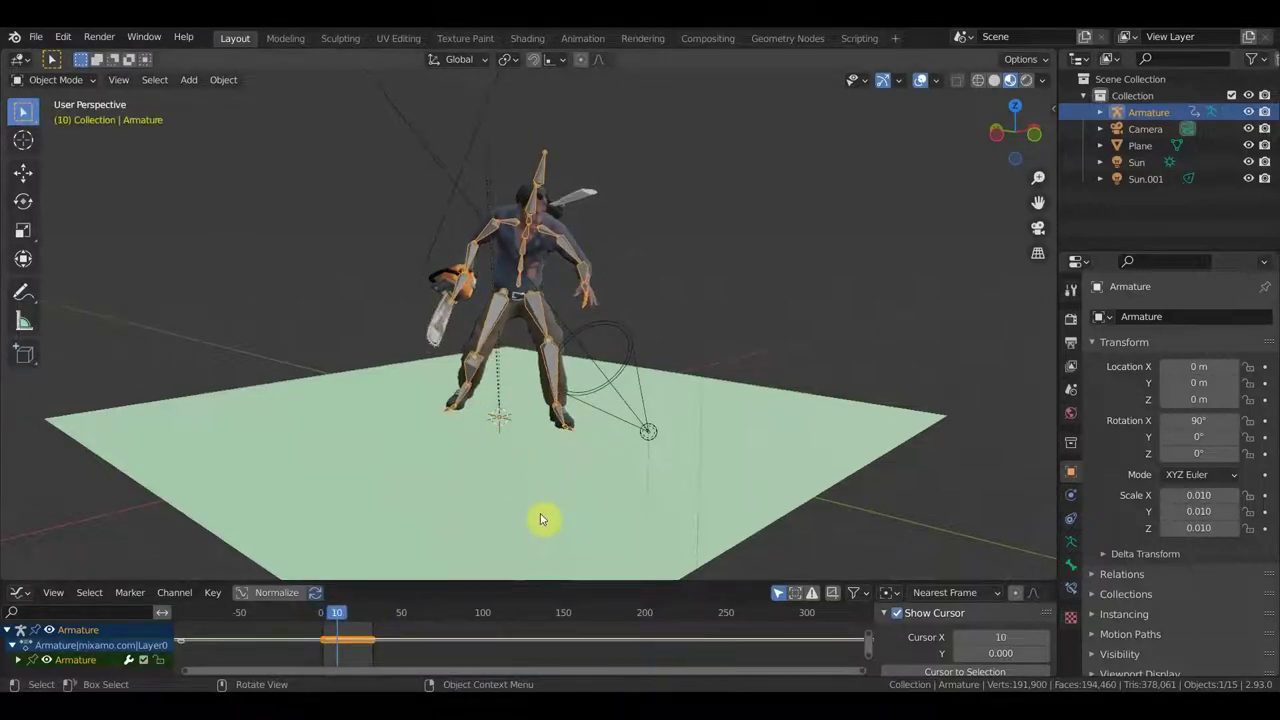
click(22, 40)
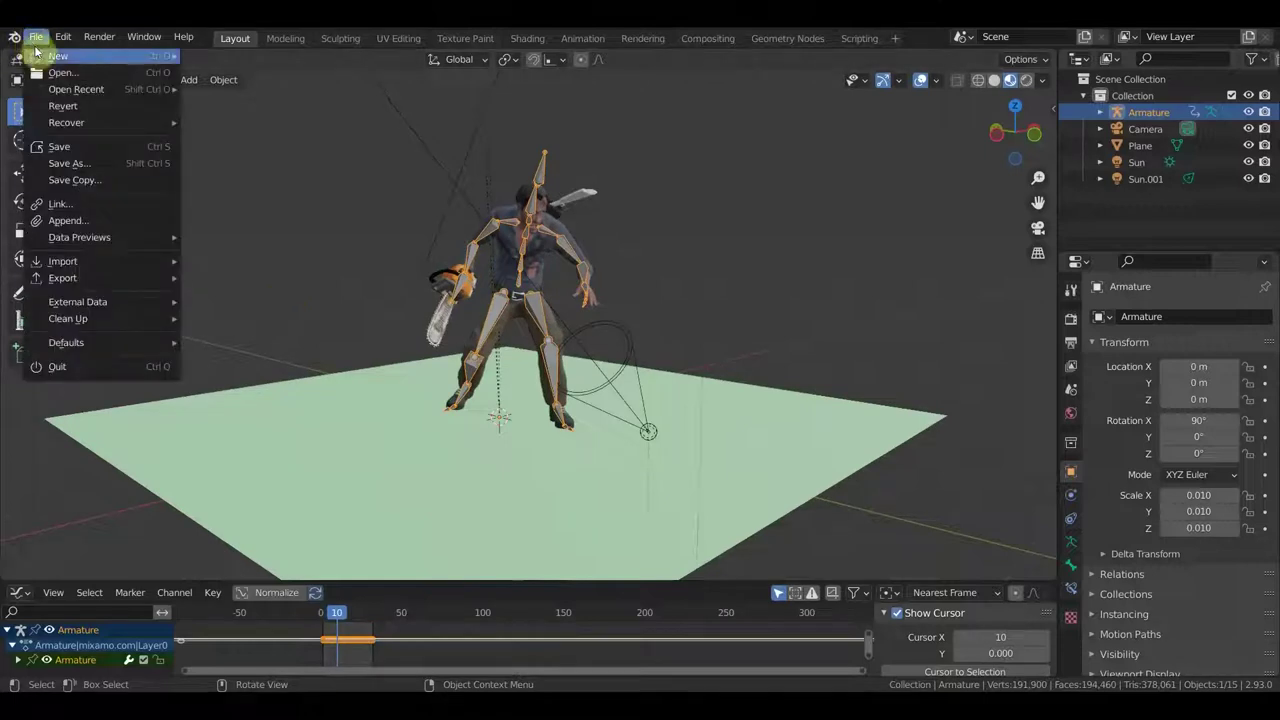
- Open эш пила1.blend through File > Open, skipping the save-changes prompt
click(60, 76)
click(680, 390)
click(880, 250)
click(908, 562)
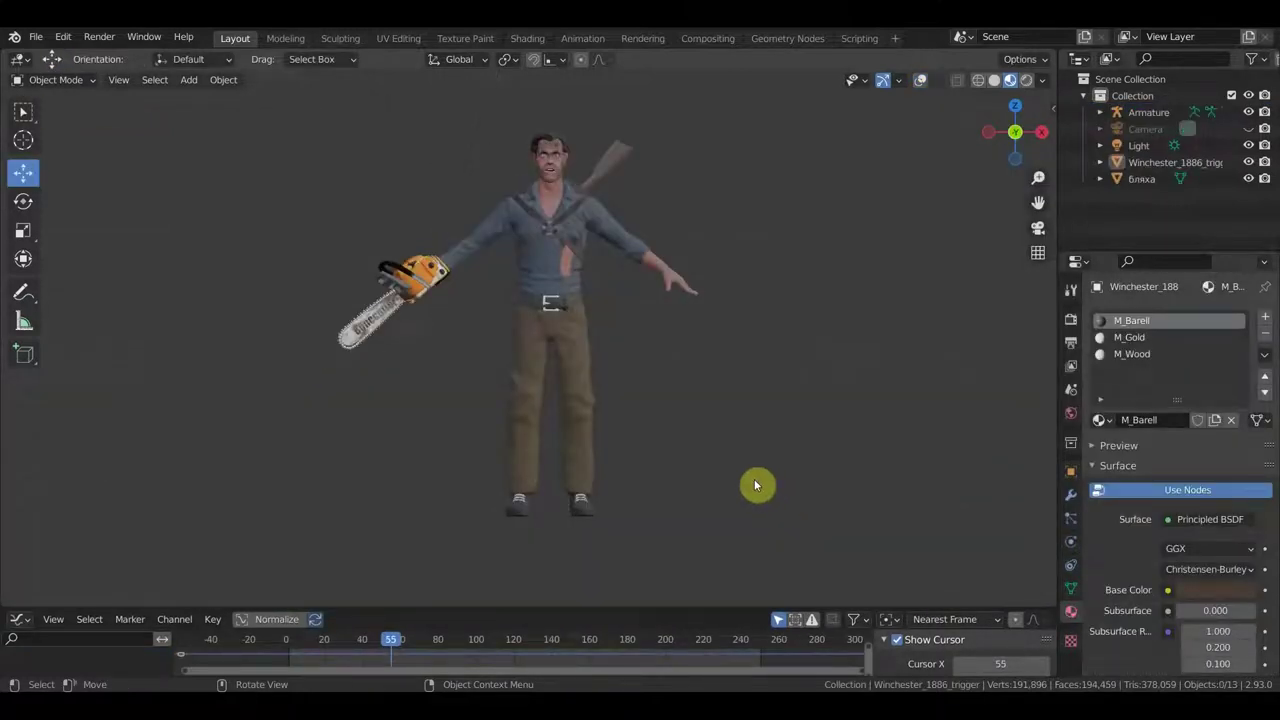
- Frame the character's head and rifle from the side and select the armature, undoing a stray rotation
scroll(757, 440, up, 5)
shift+middle_drag(773, 352, 729, 594)
scroll(725, 503, up, 4)
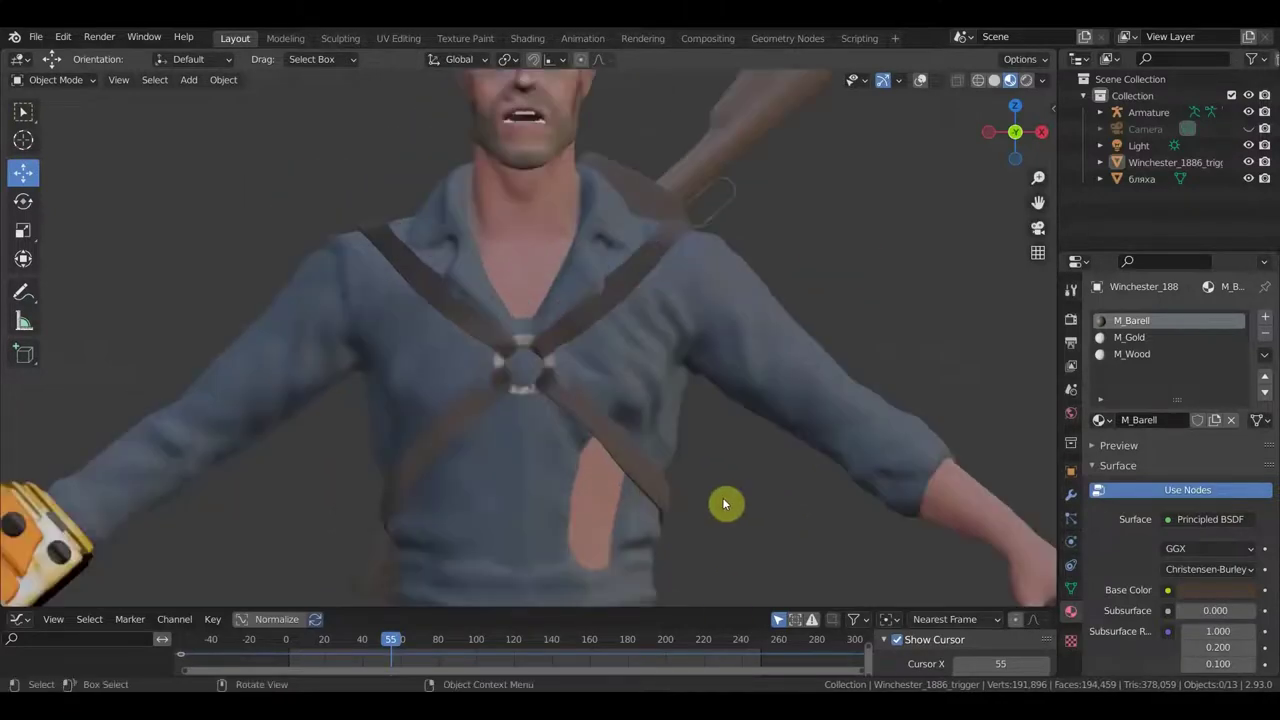
scroll(725, 503, down, 2)
shift+middle_drag(766, 380, 717, 117)
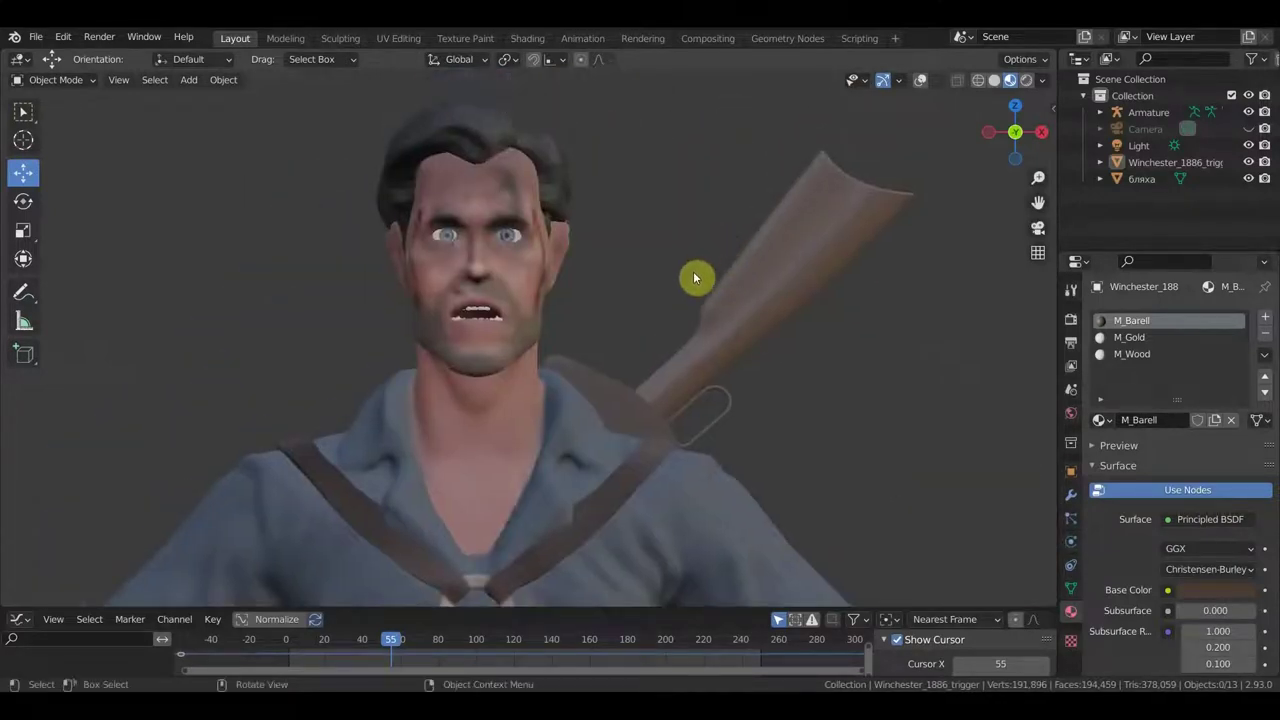
scroll(698, 249, down, 3)
middle_drag(686, 314, 538, 340)
click(580, 357)
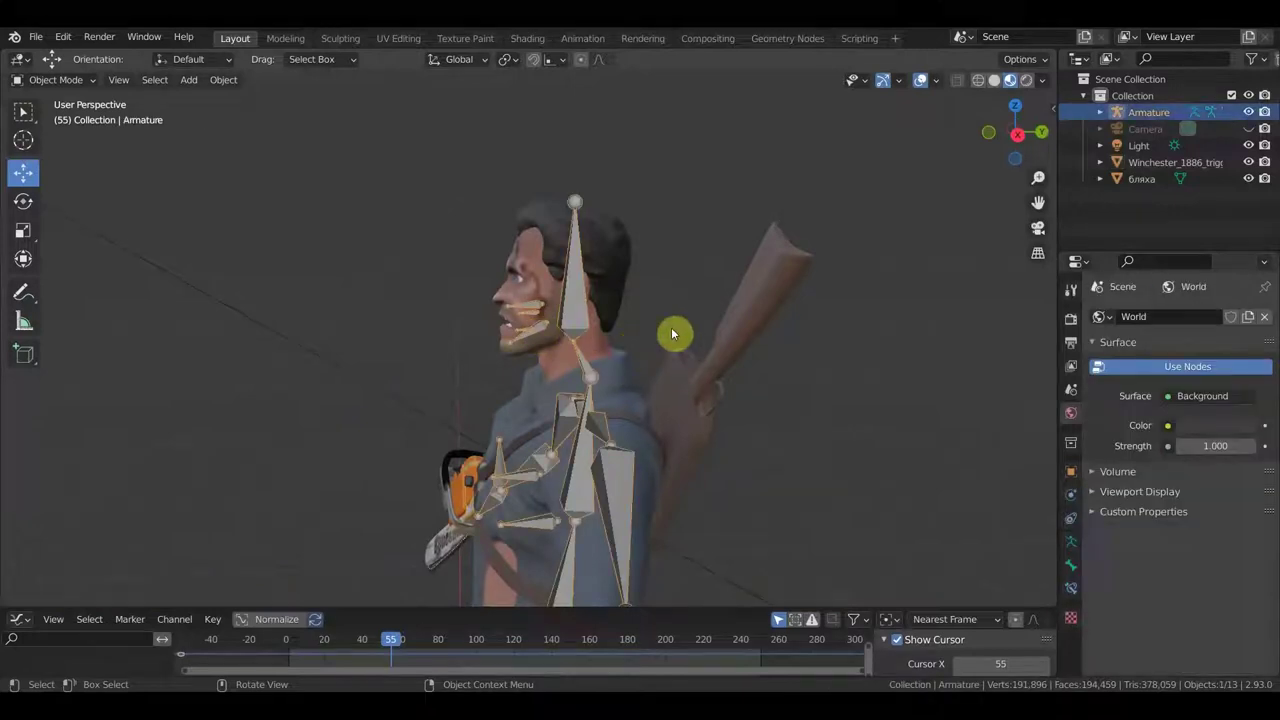
key(r)
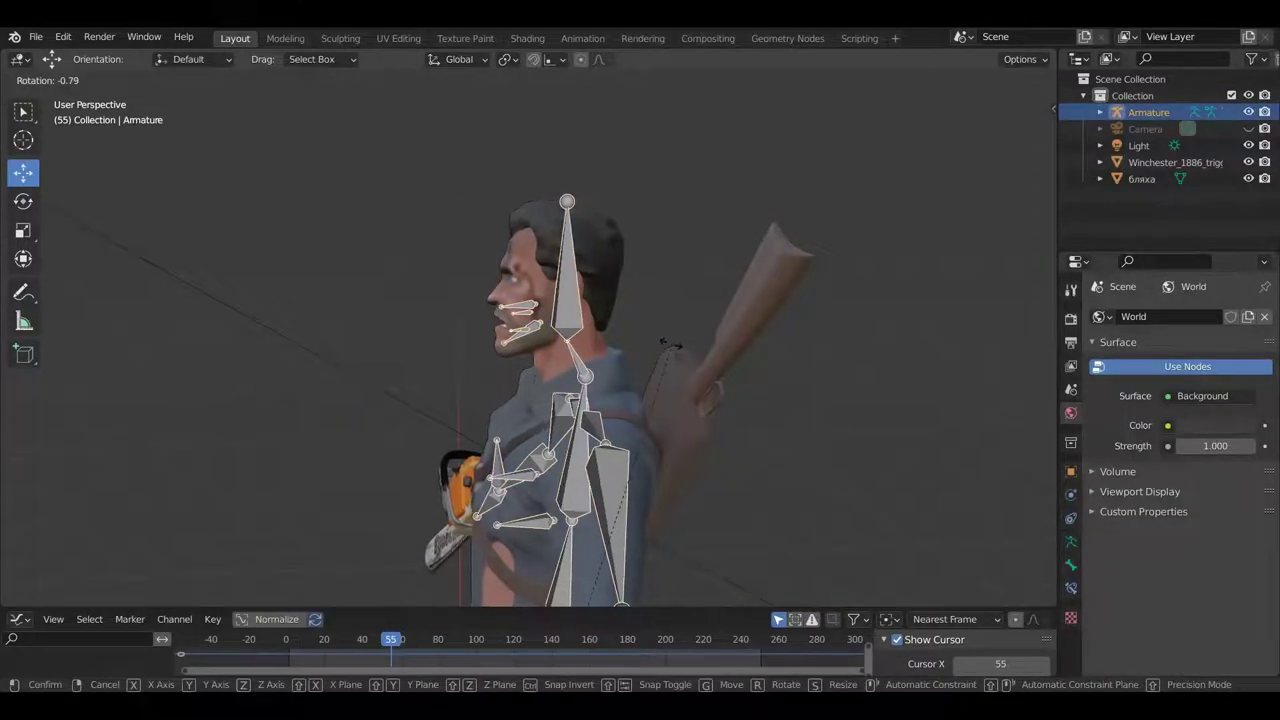
click(671, 350)
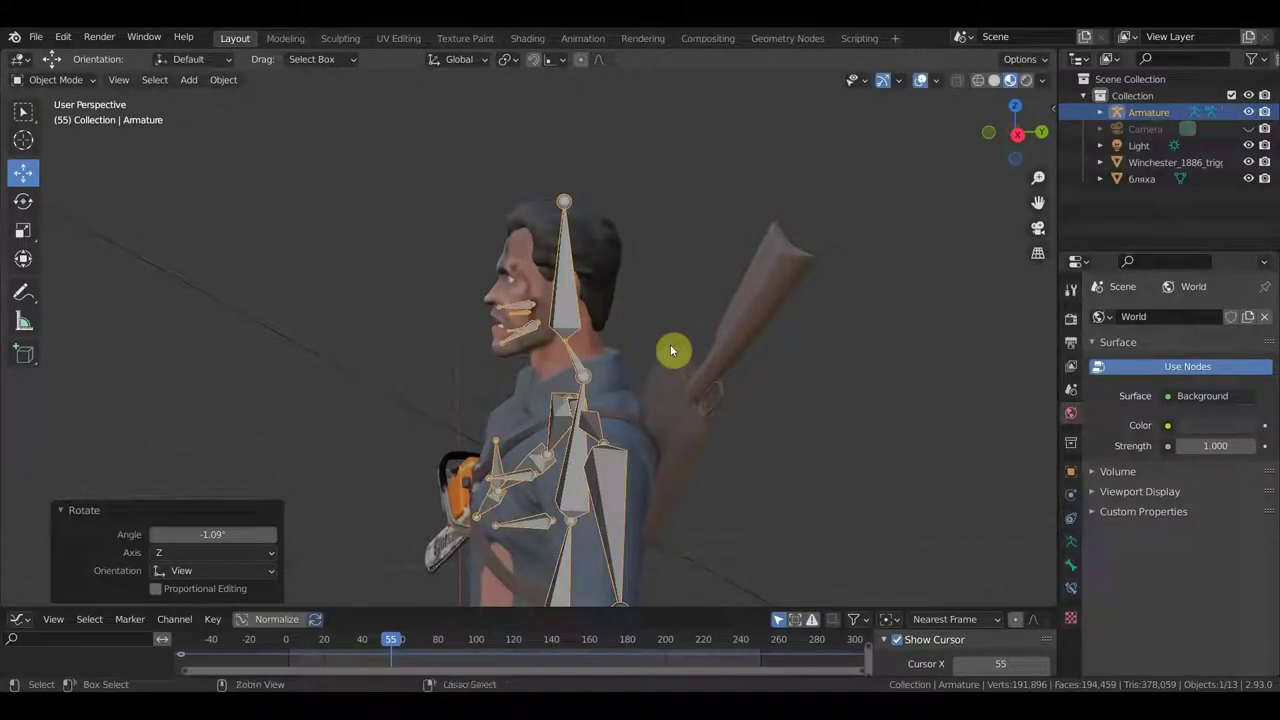
key(ctrl+z)
- In Pose Mode, rotate jaw bone Bone.005 to open the mouth 41.5°
click(86, 83)
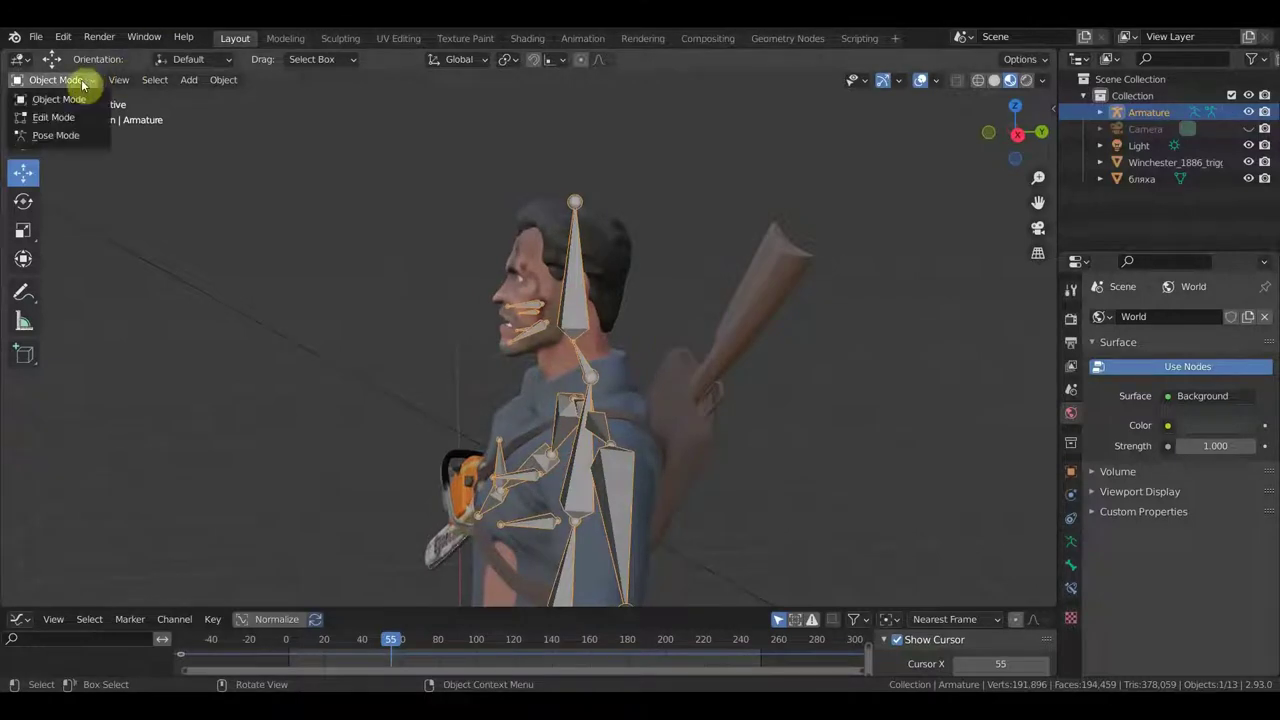
click(65, 140)
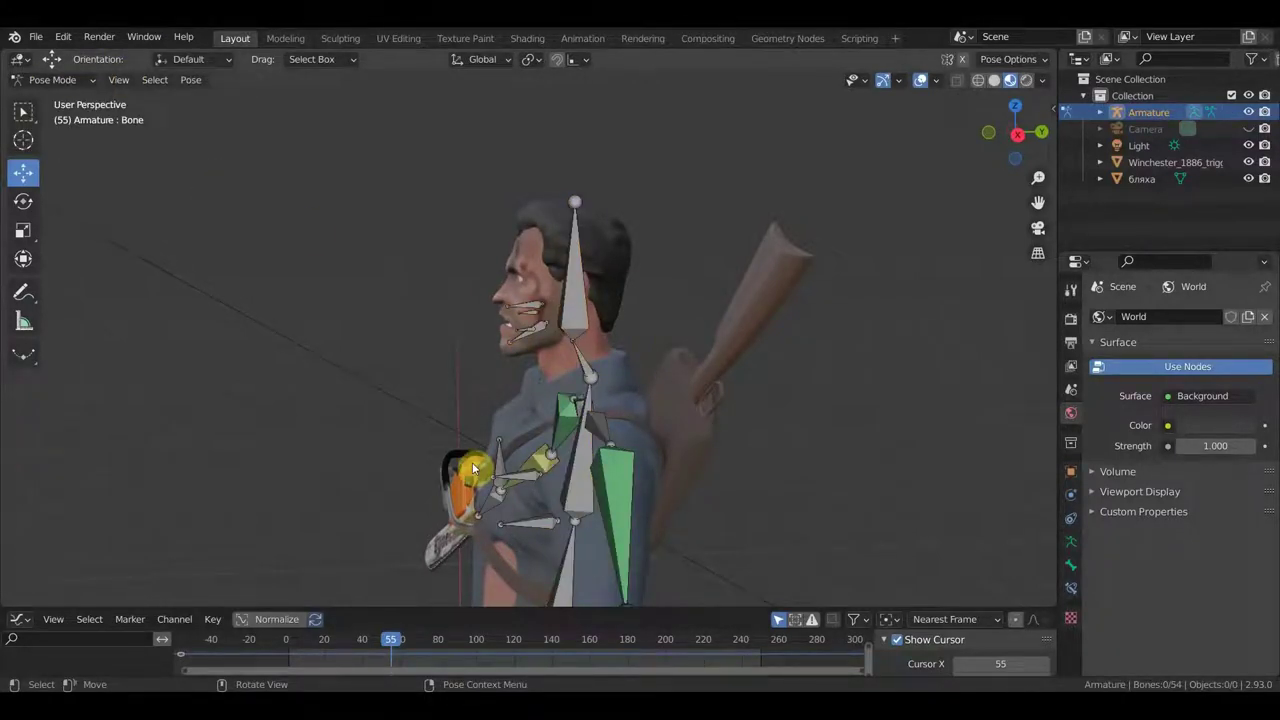
scroll(474, 469, up, 3)
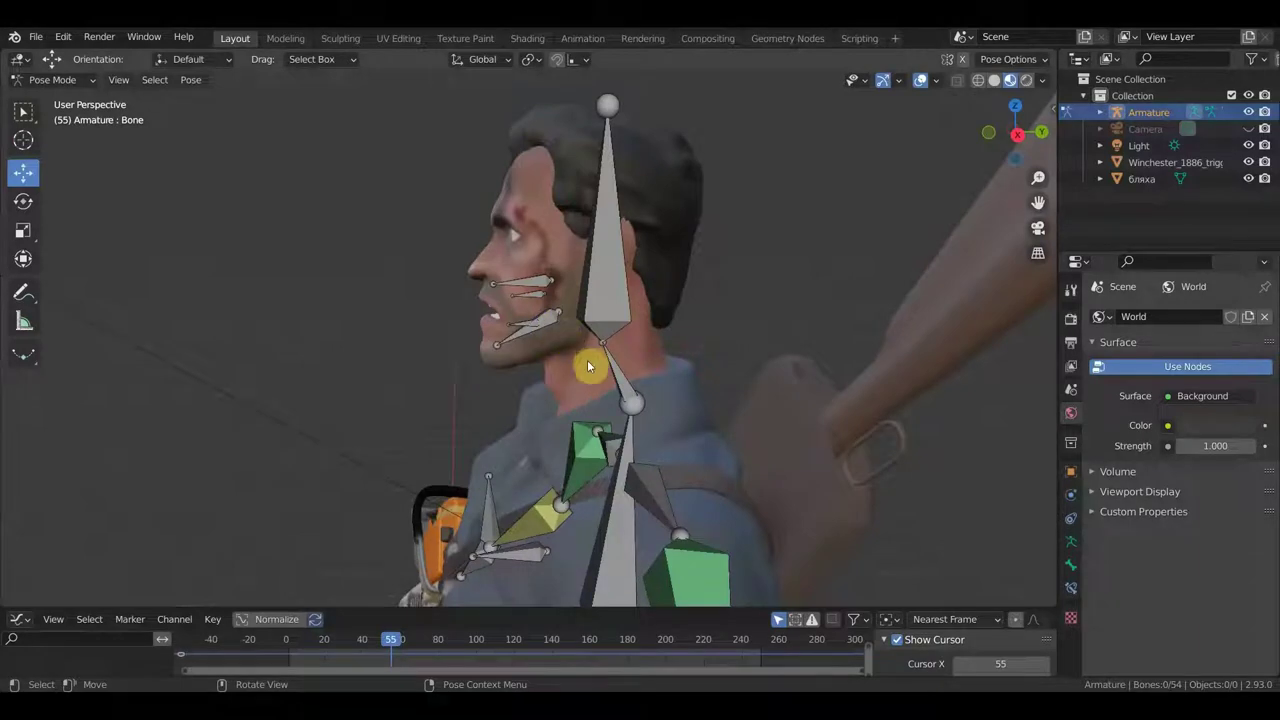
click(560, 336)
key(r)
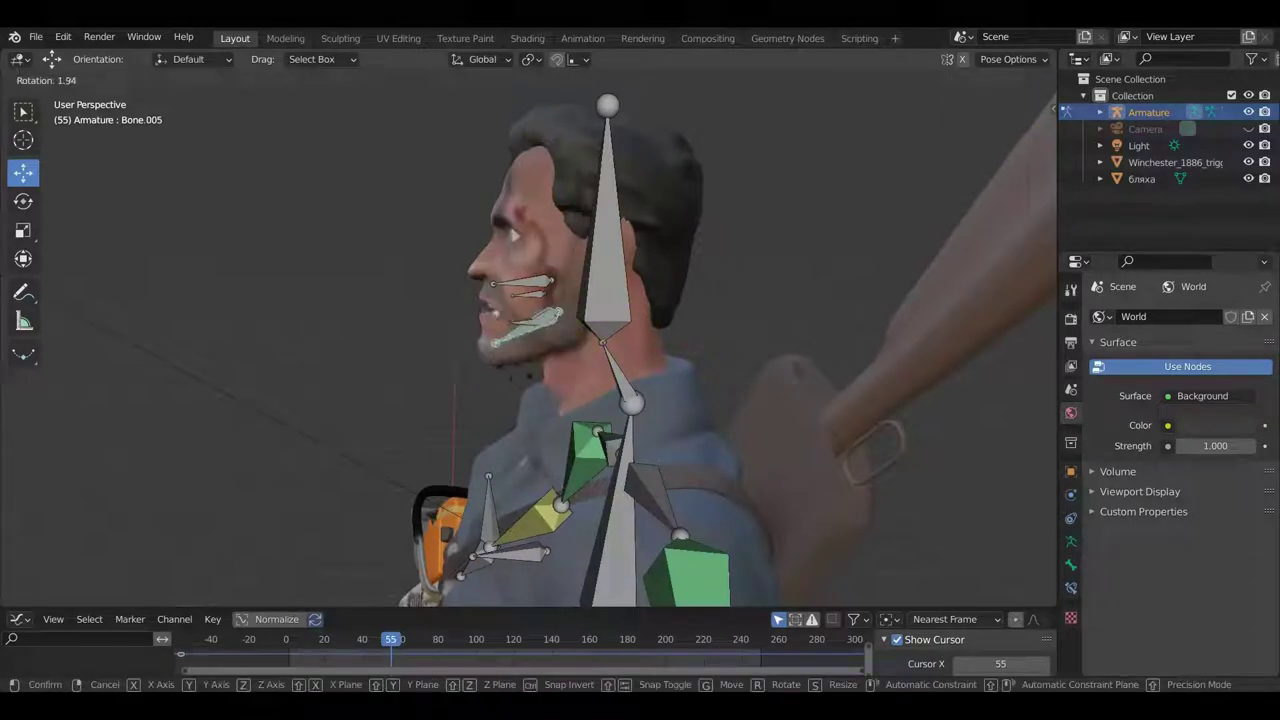
click(610, 356)
mouse_move(610, 356)
middle_down()
mouse_move(749, 346)
mouse_move(710, 358)
mouse_move(562, 348)
middle_up()
key(r)
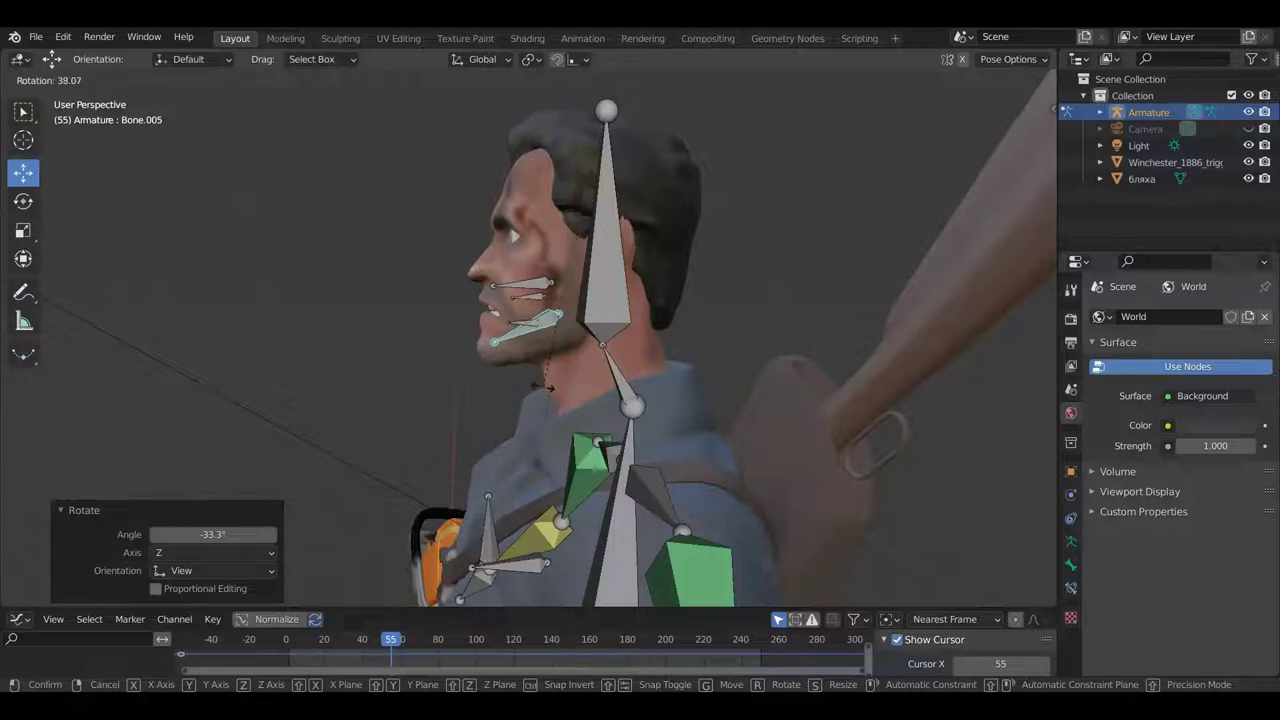
click(538, 386)
- Orbit to face the character and turn off viewport overlays to hide the bones
mouse_move(538, 386)
middle_down()
mouse_move(740, 391)
mouse_move(726, 389)
middle_up()
click(920, 82)
middle_drag(833, 318, 846, 243)
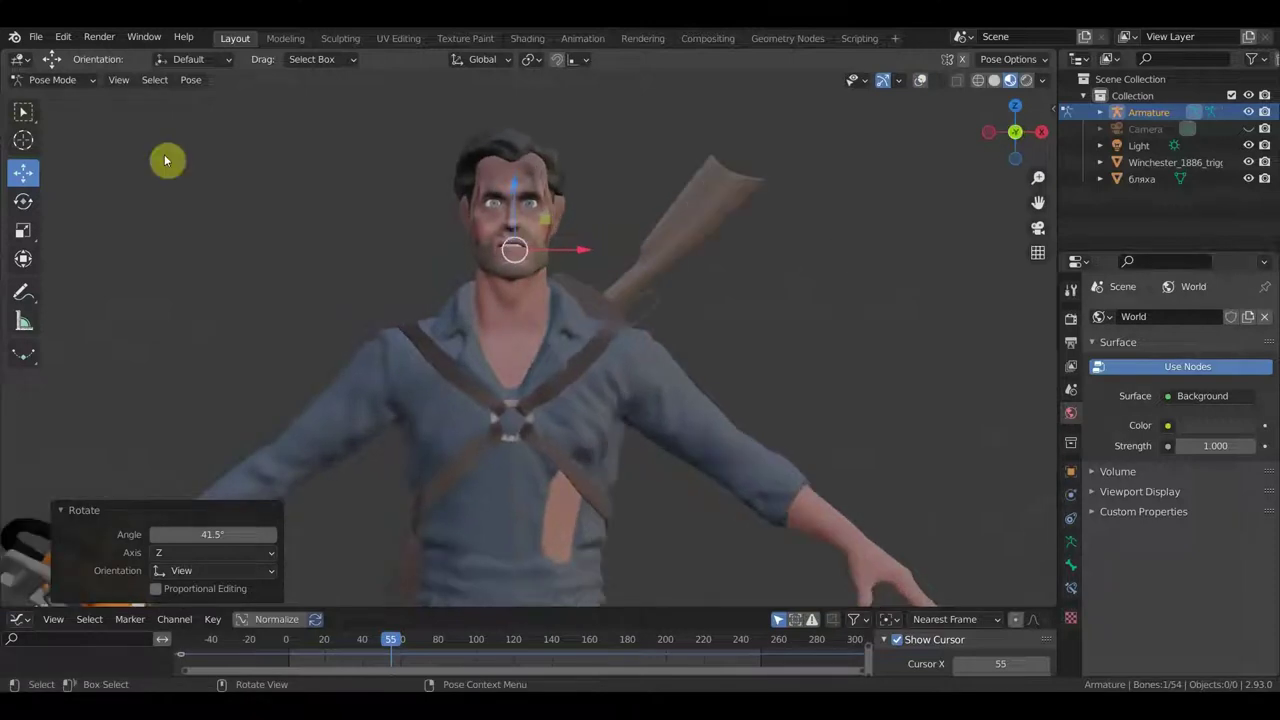
- Switch to box select, orbit to the face, and turn overlays back on to show the bones
click(23, 111)
middle_drag(846, 417, 846, 389)
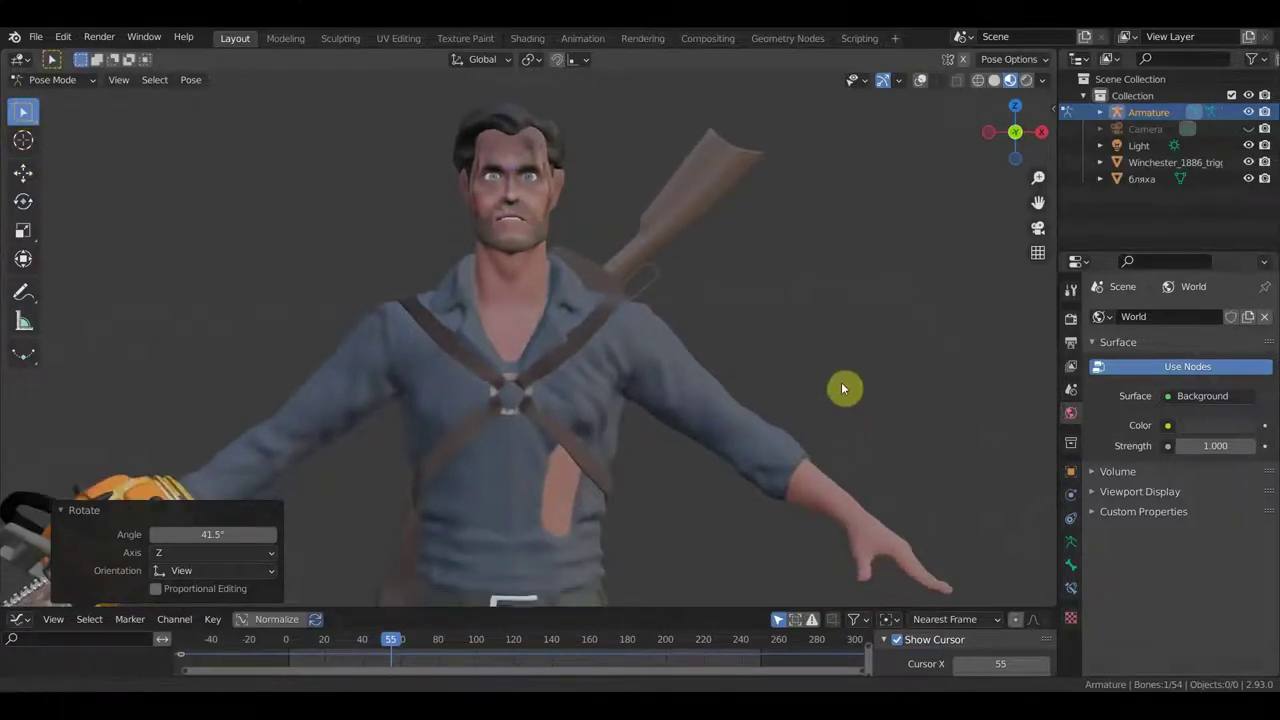
scroll(845, 387, down, 2)
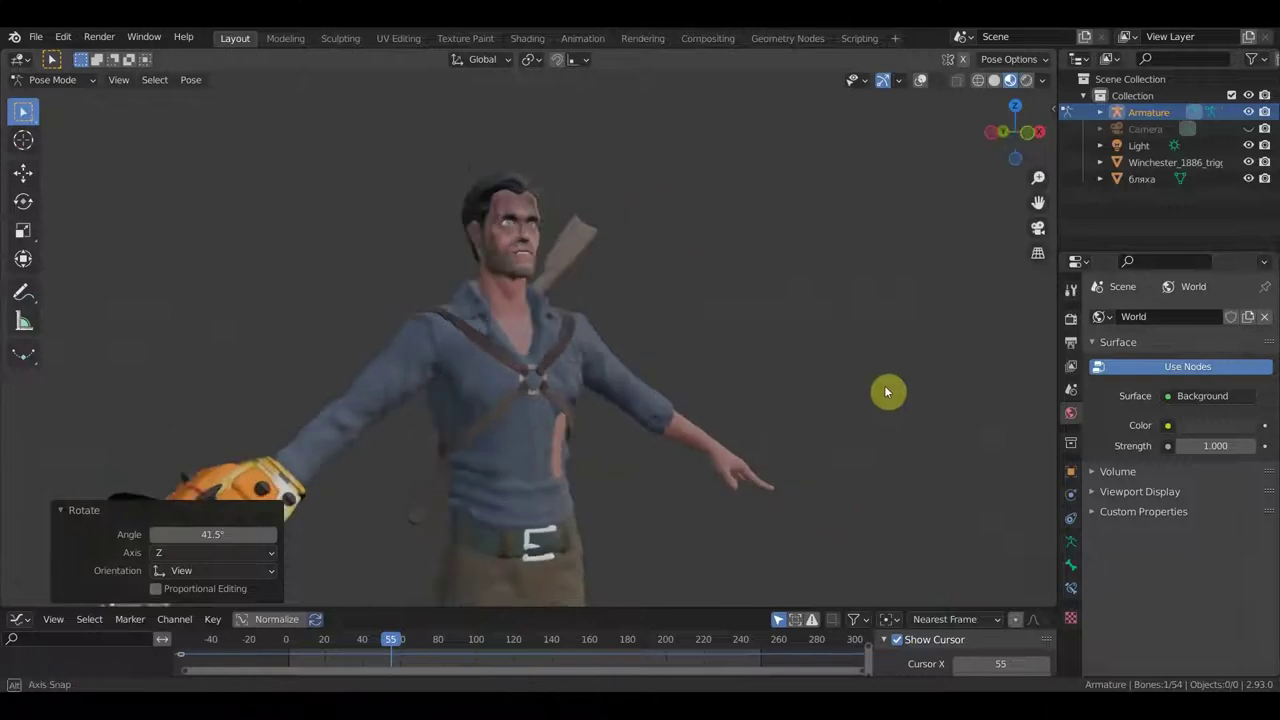
middle_drag(846, 386, 946, 403)
scroll(829, 397, up, 4)
middle_drag(828, 397, 674, 534)
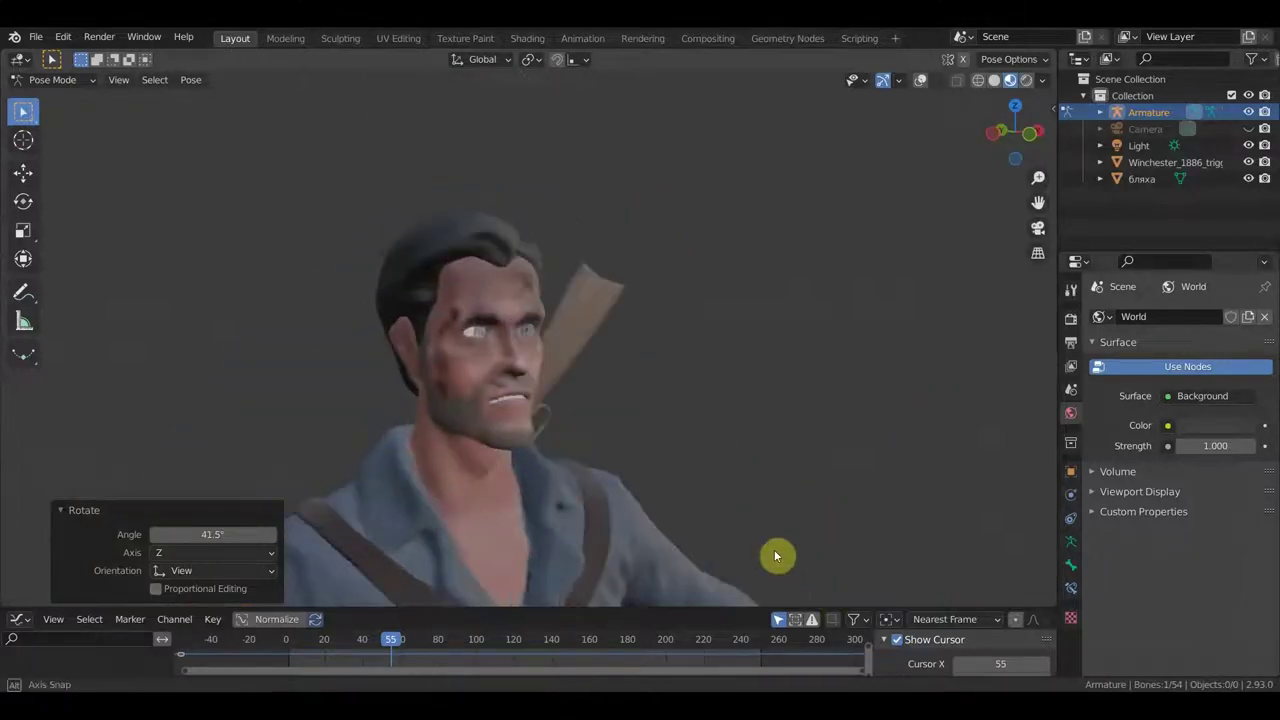
click(920, 82)
scroll(757, 452, down, 3)
scroll(752, 454, down, 2)
- In front ortho view, move hand bone Bone.030 out about 0.27 m and slightly rotate forearm Bone.007
middle_drag(769, 370, 679, 348)
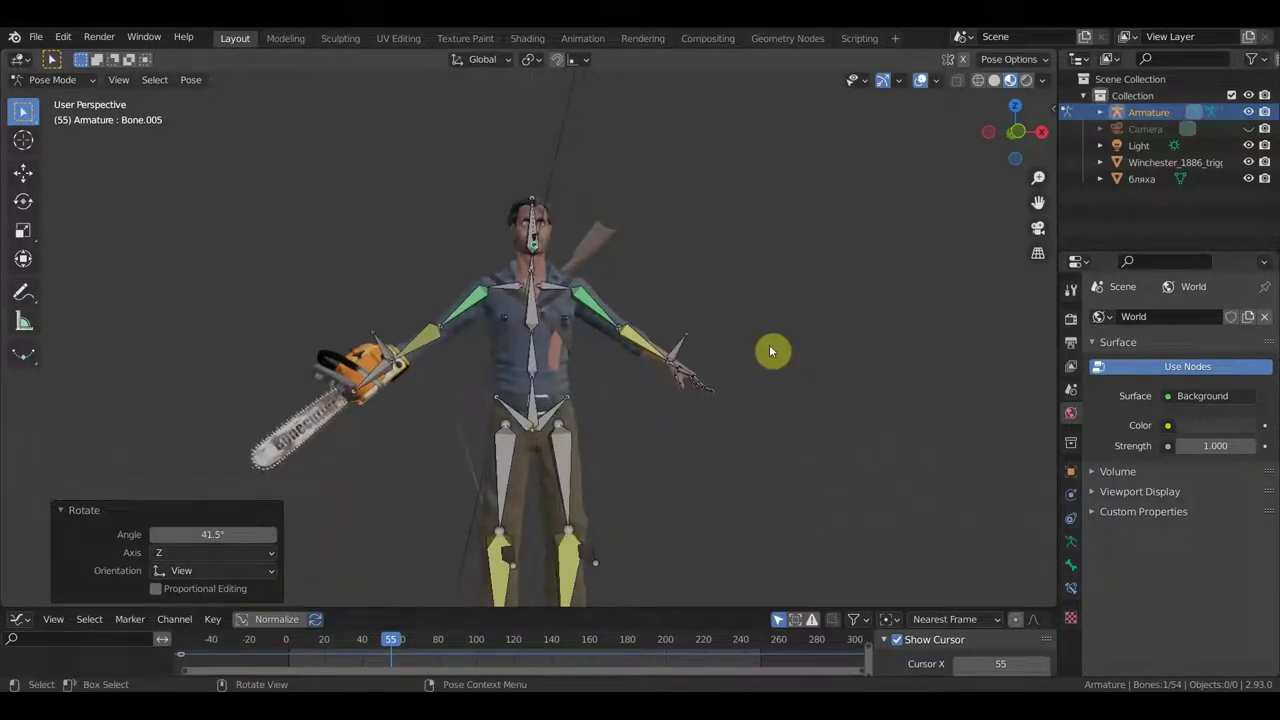
click(679, 348)
key(g)
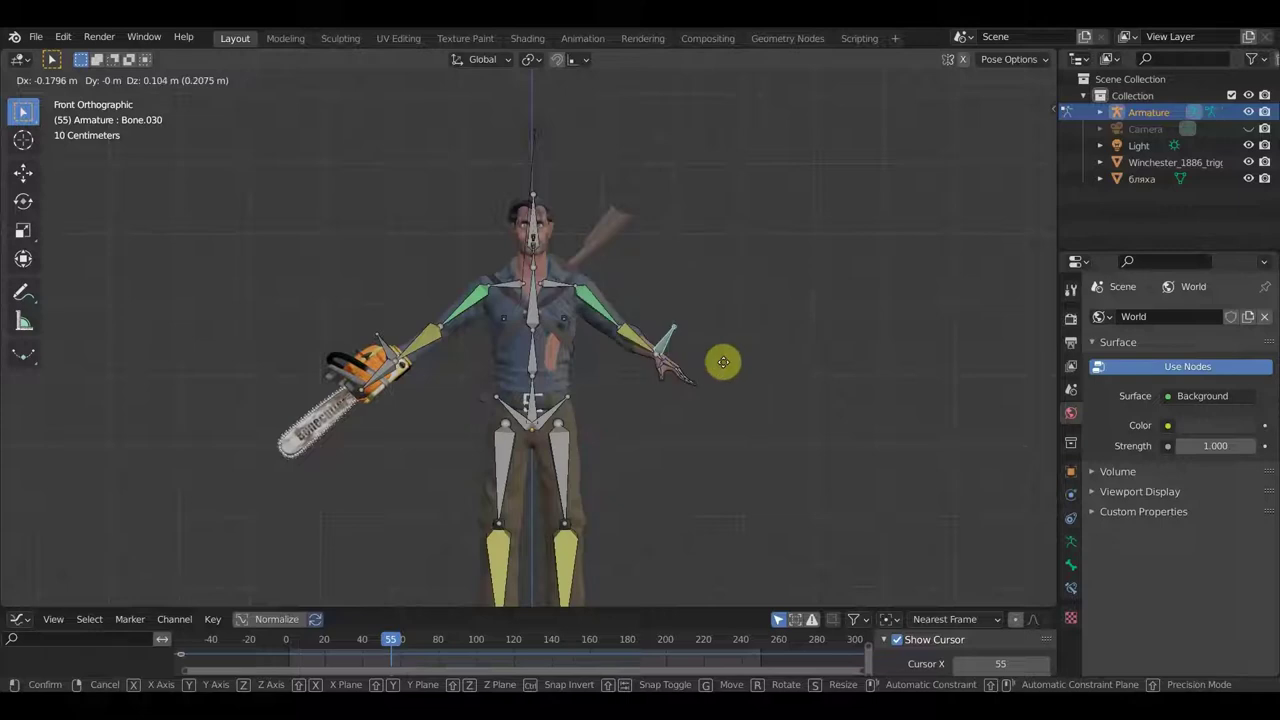
click(698, 356)
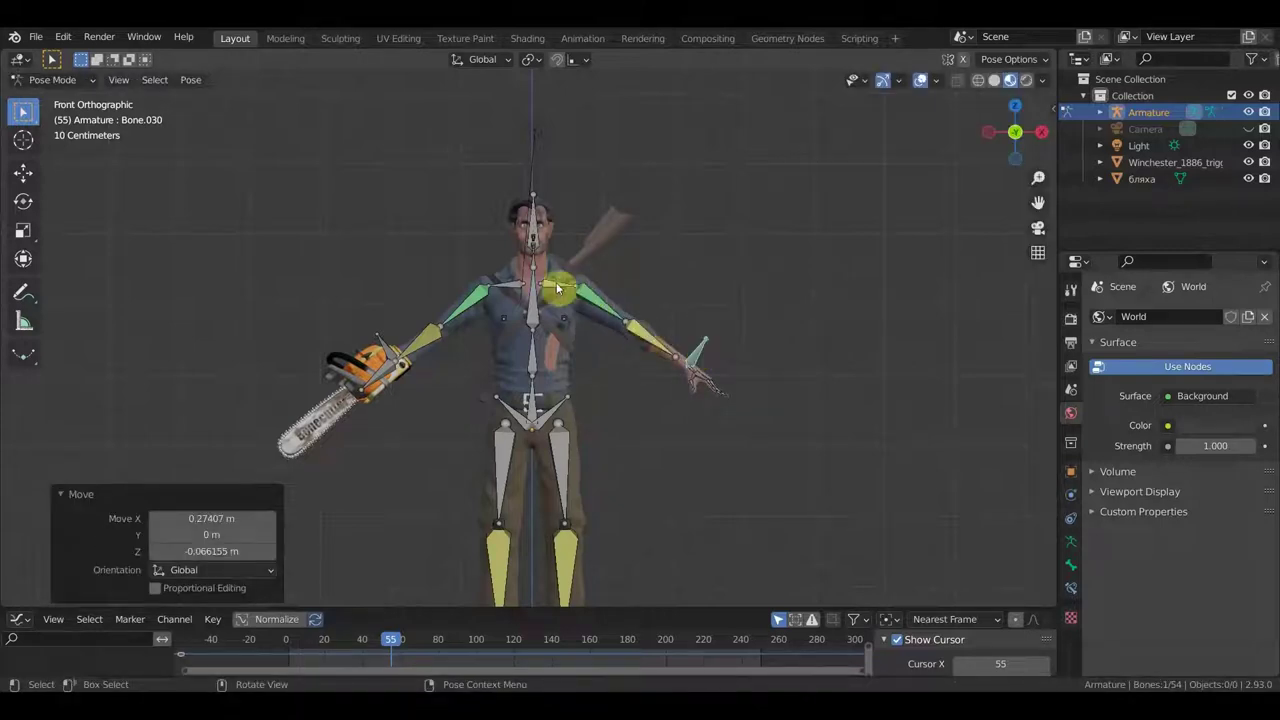
click(678, 306)
key(r)
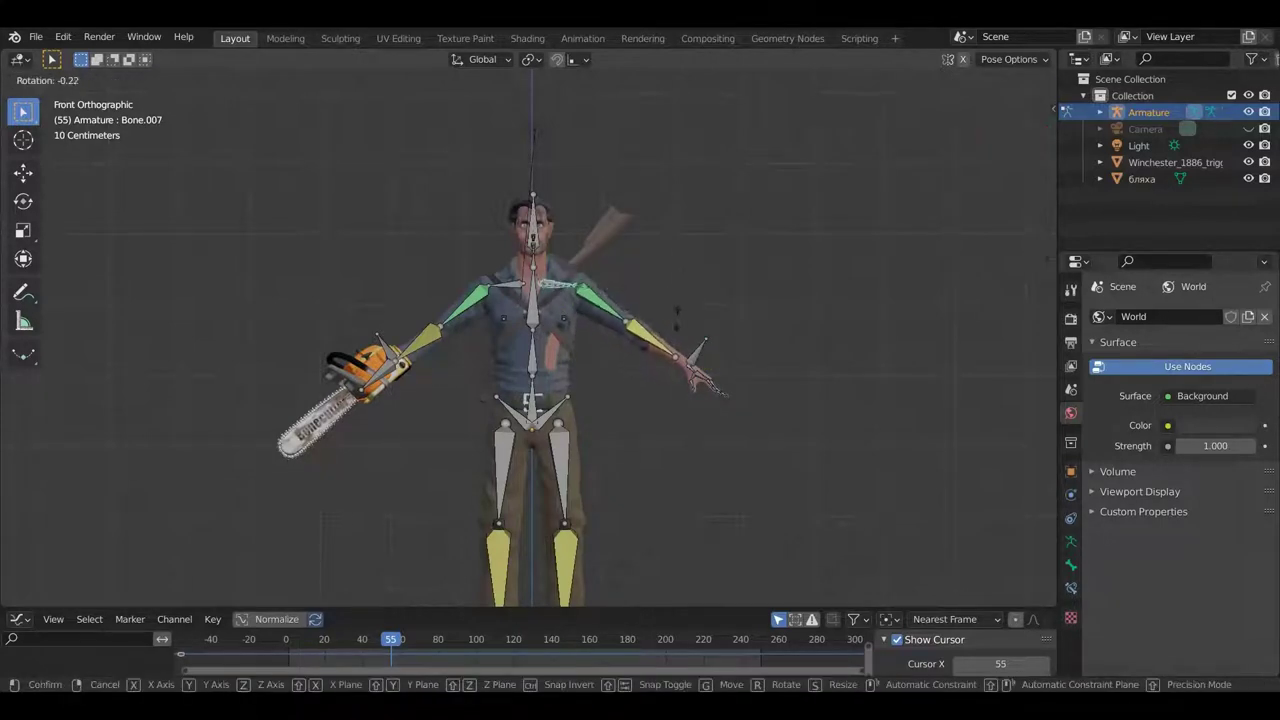
click(663, 352)
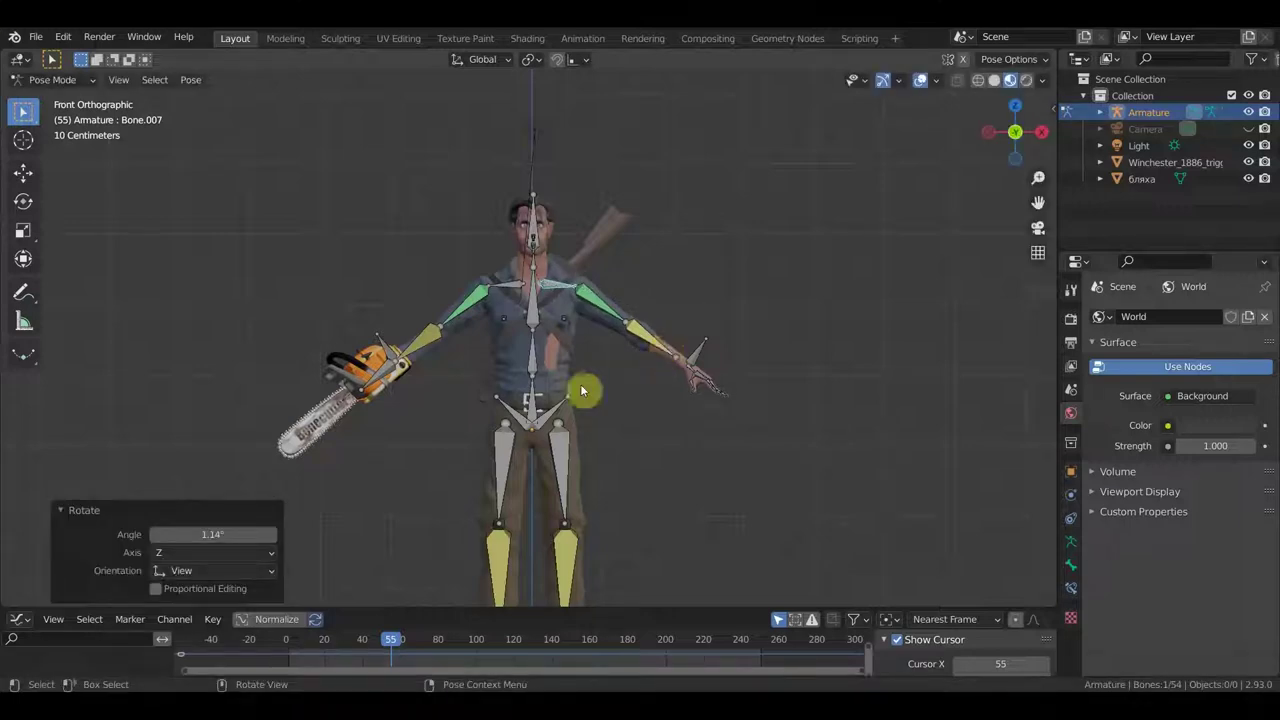
- Undo an attempted move of chainsaw bone Bone.060, orbit to the side, and lift foot bone Bone.035
mouse_move(471, 472)
mouse_down()
mouse_move(525, 416)
mouse_move(505, 410)
mouse_up()
key(ctrl+z)
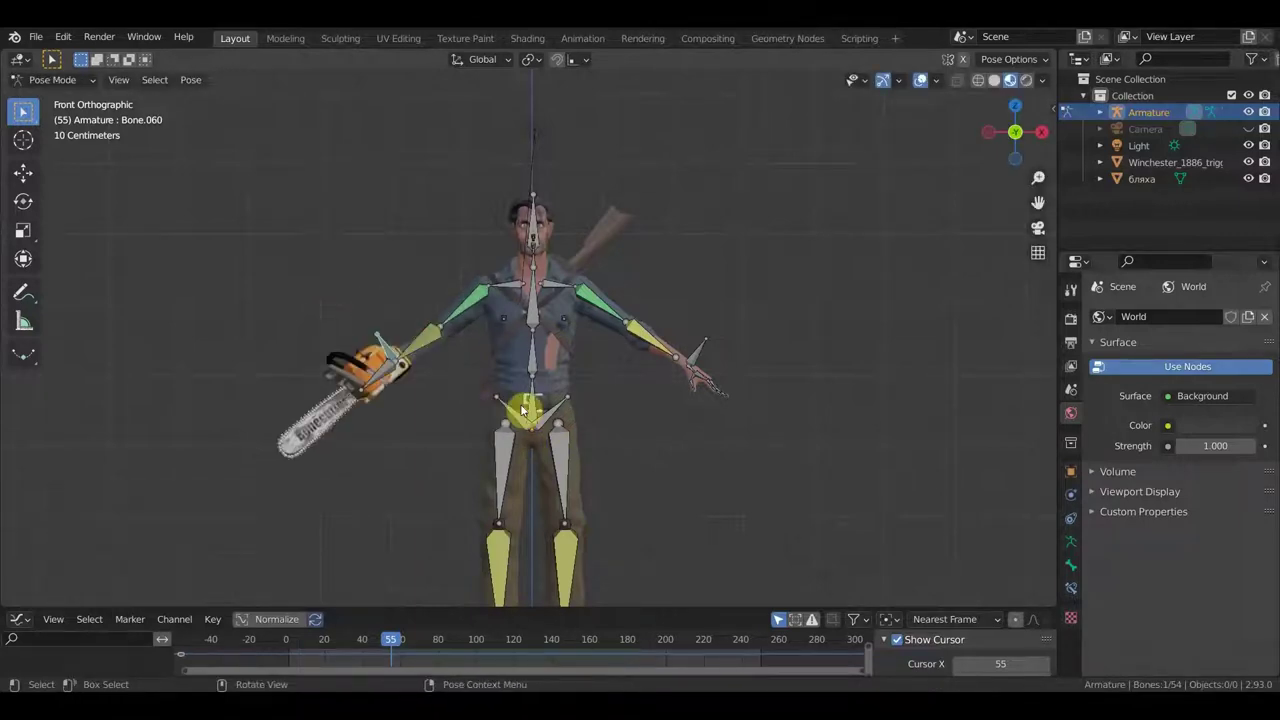
mouse_move(657, 506)
middle_down()
mouse_move(666, 366)
mouse_move(449, 391)
mouse_move(550, 511)
middle_up()
drag(565, 503, 606, 401)
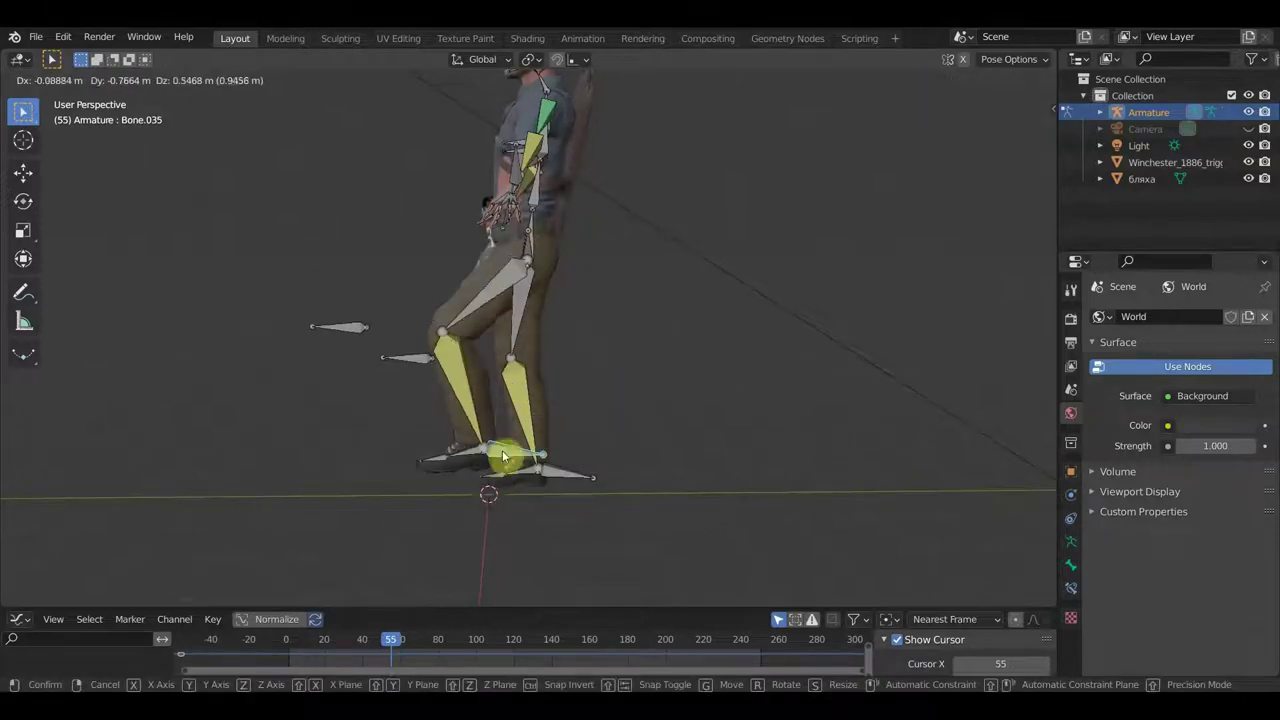
- Place the lifted foot bone and lower the hip bone into a bent-leg pose
click(598, 430)
click(540, 225)
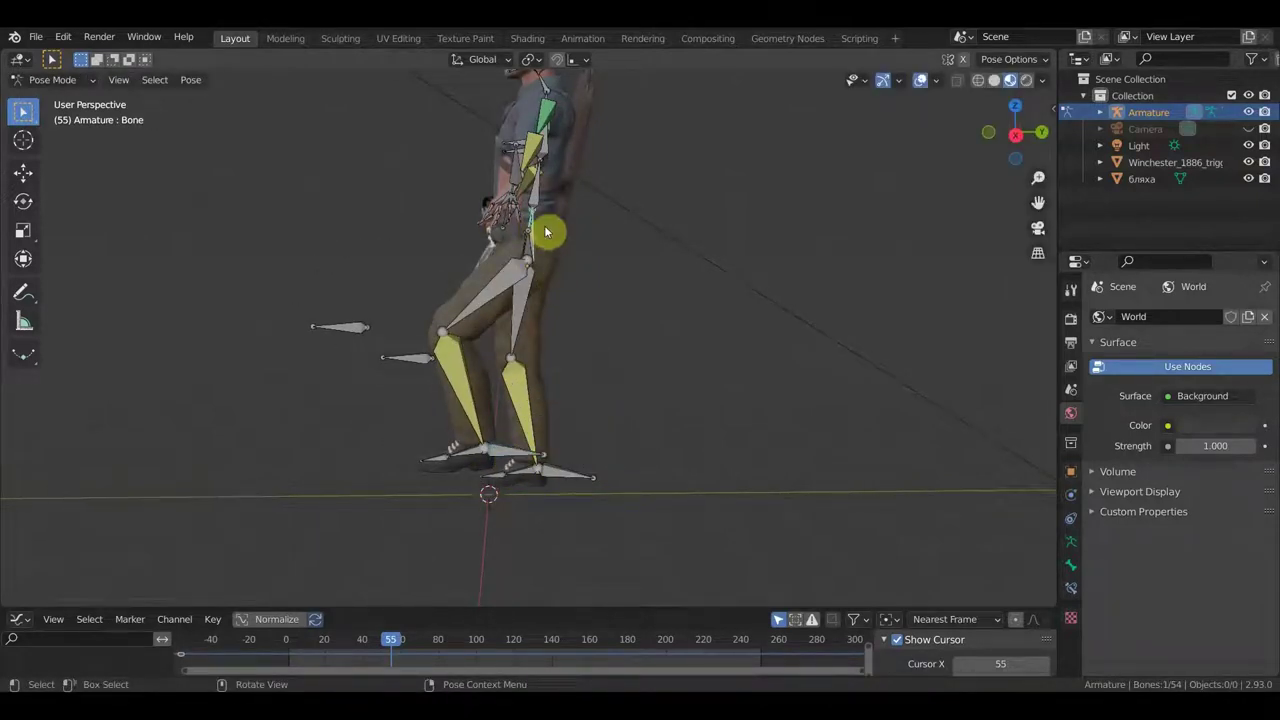
key(g)
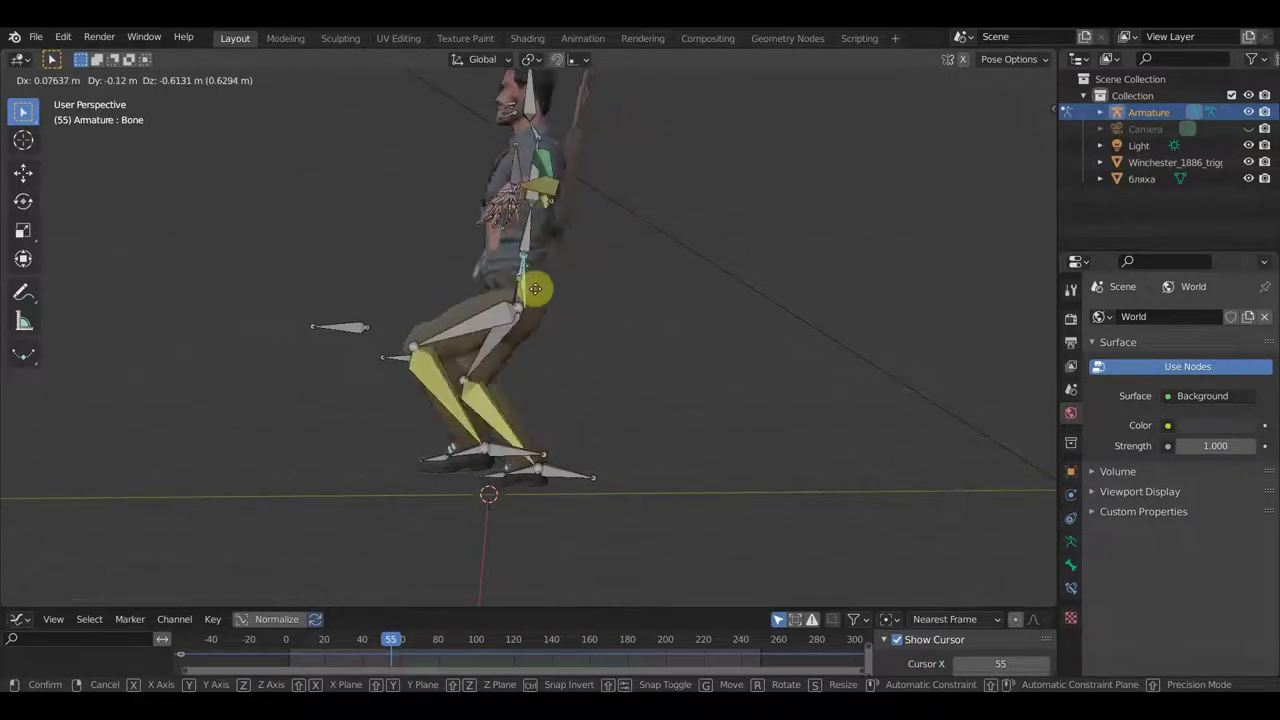
click(494, 307)
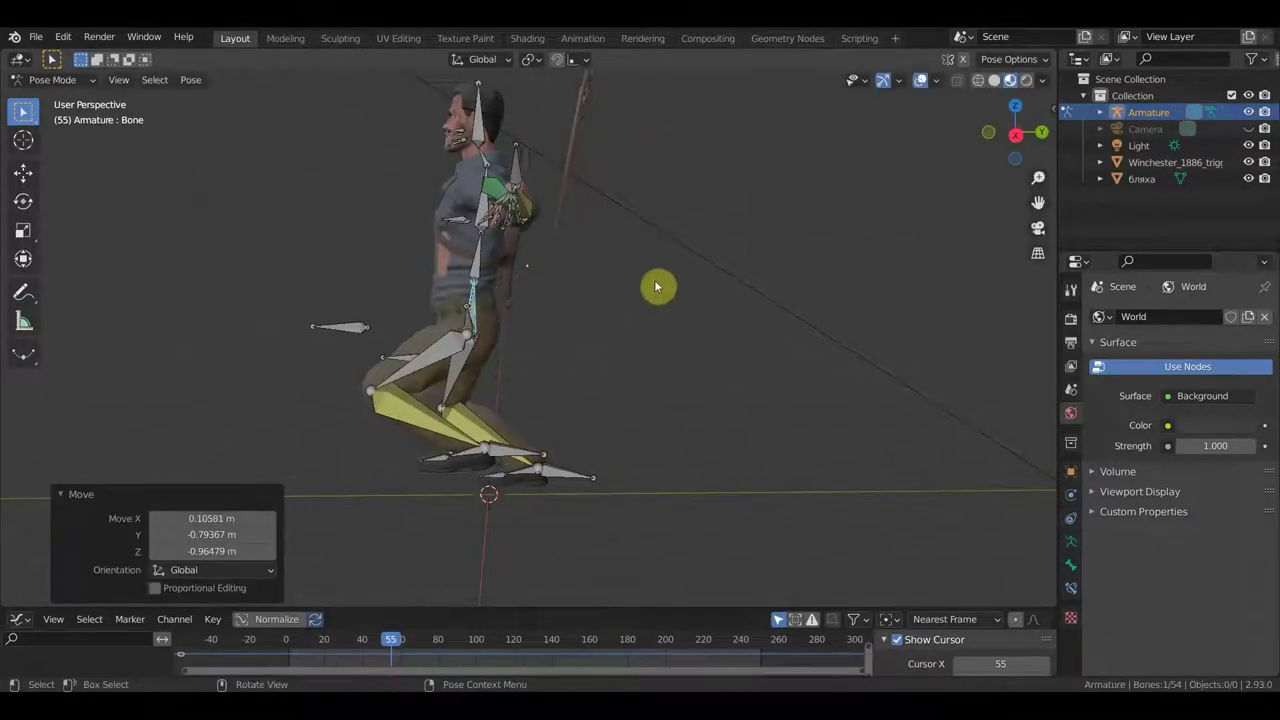
middle_drag(654, 280, 694, 437)
- Undo the leg bend to restore the upright stance, then open File > Open Recent
key(alt+a)
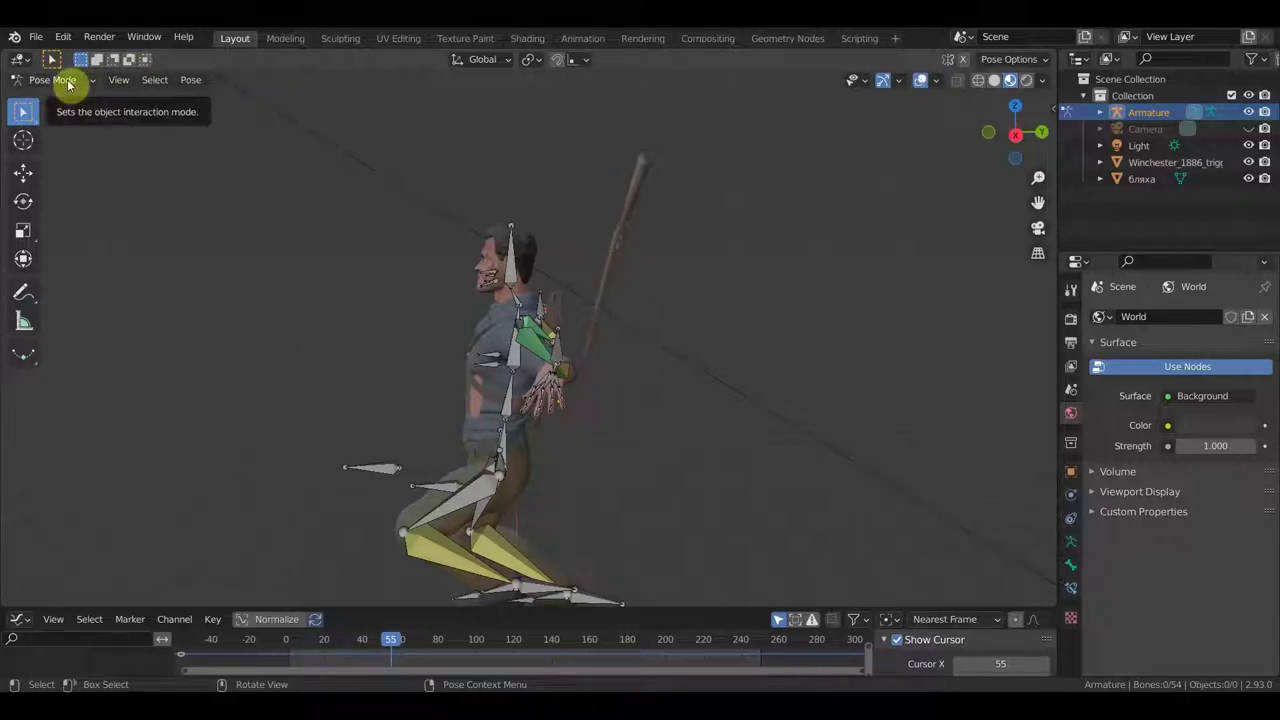
key(ctrl+z)
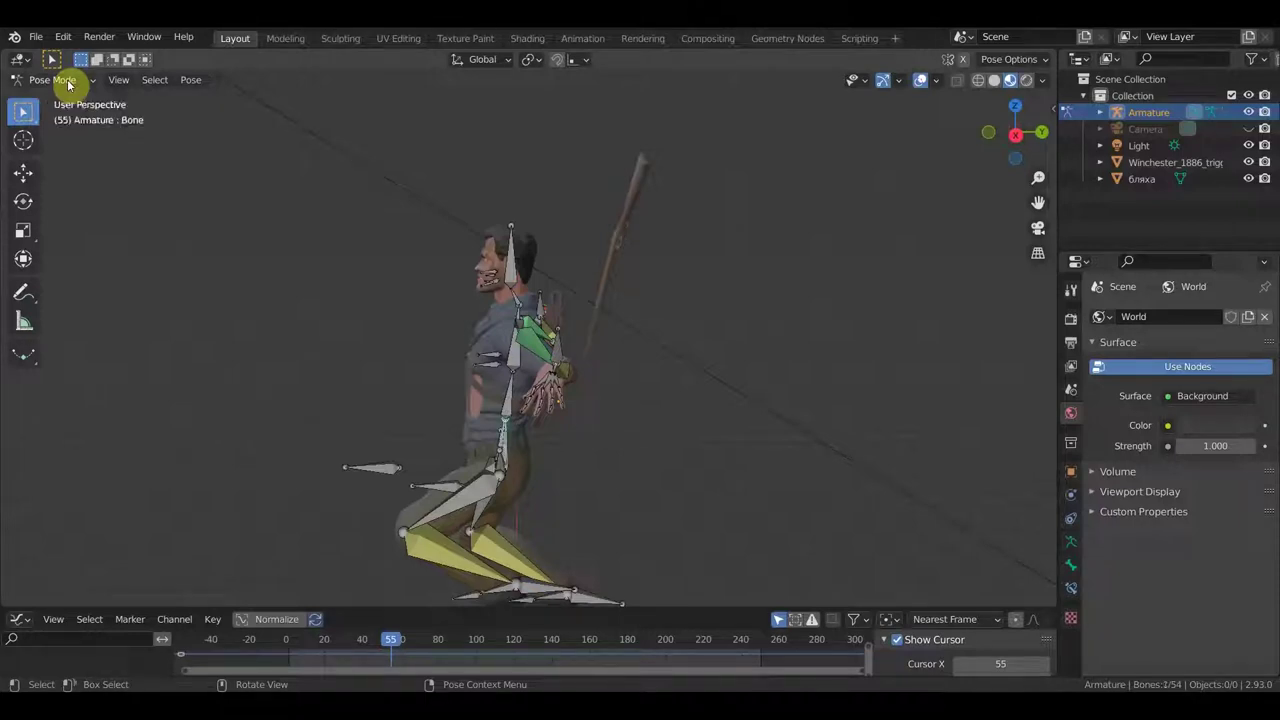
key(ctrl+z)
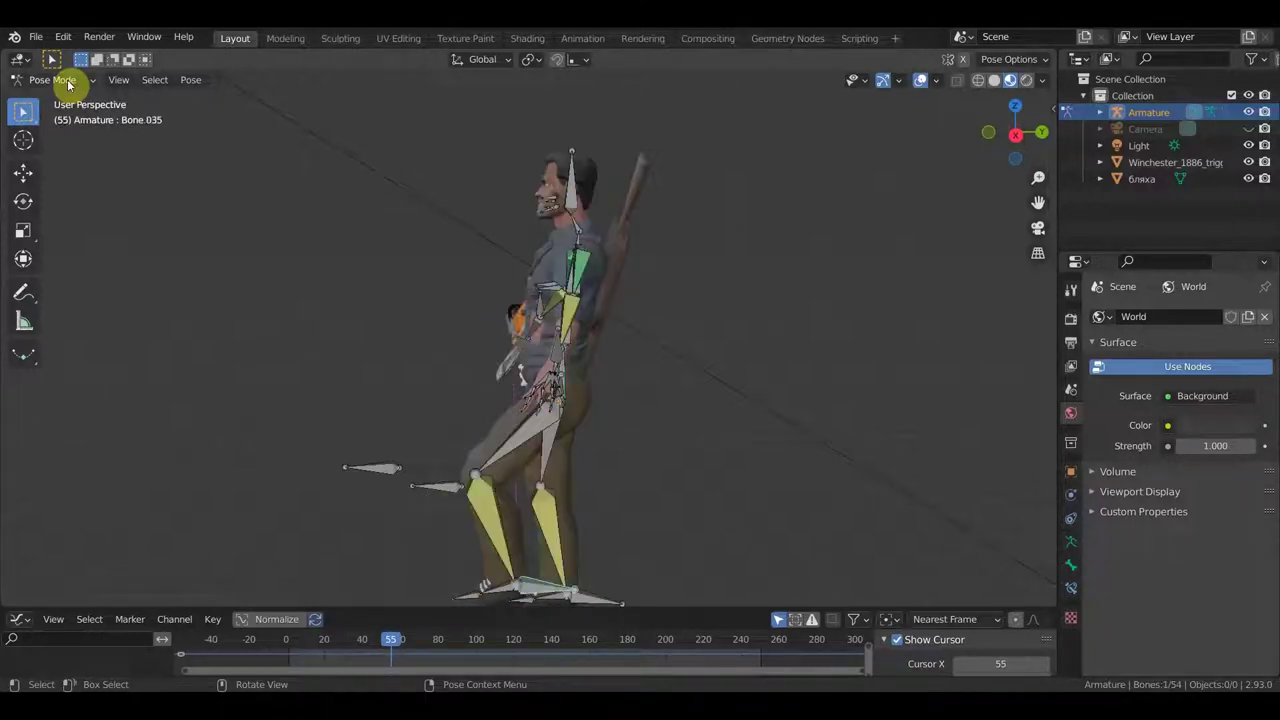
click(35, 37)
click(35, 37)
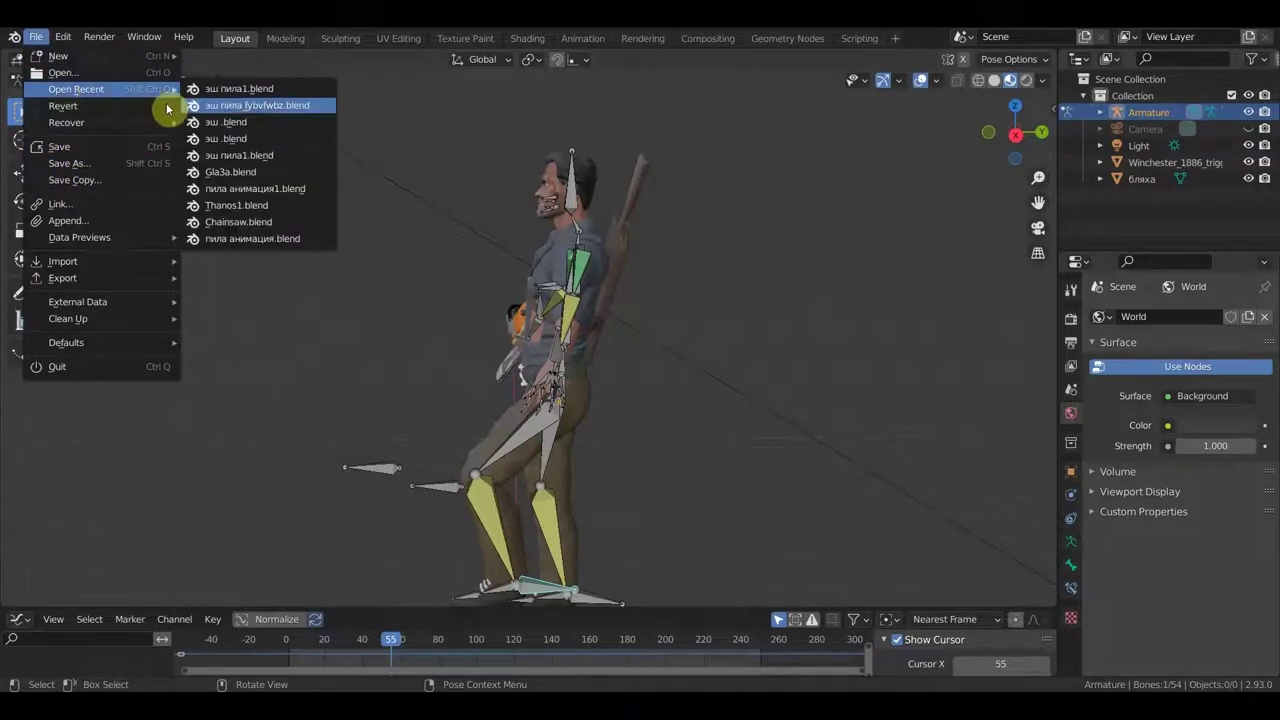
- Load a different recent .blend without saving changes and orbit around the new character
click(248, 100)
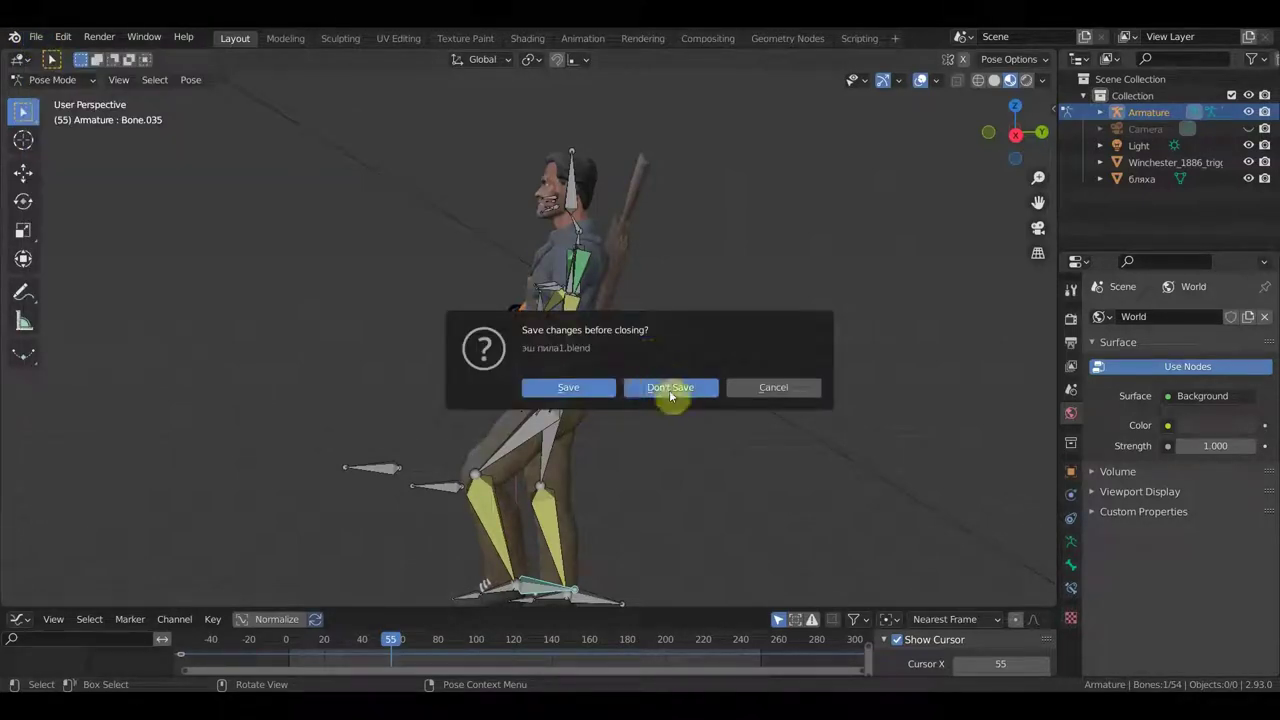
click(718, 380)
mouse_move(714, 380)
middle_down()
mouse_move(497, 388)
mouse_move(597, 426)
middle_up()
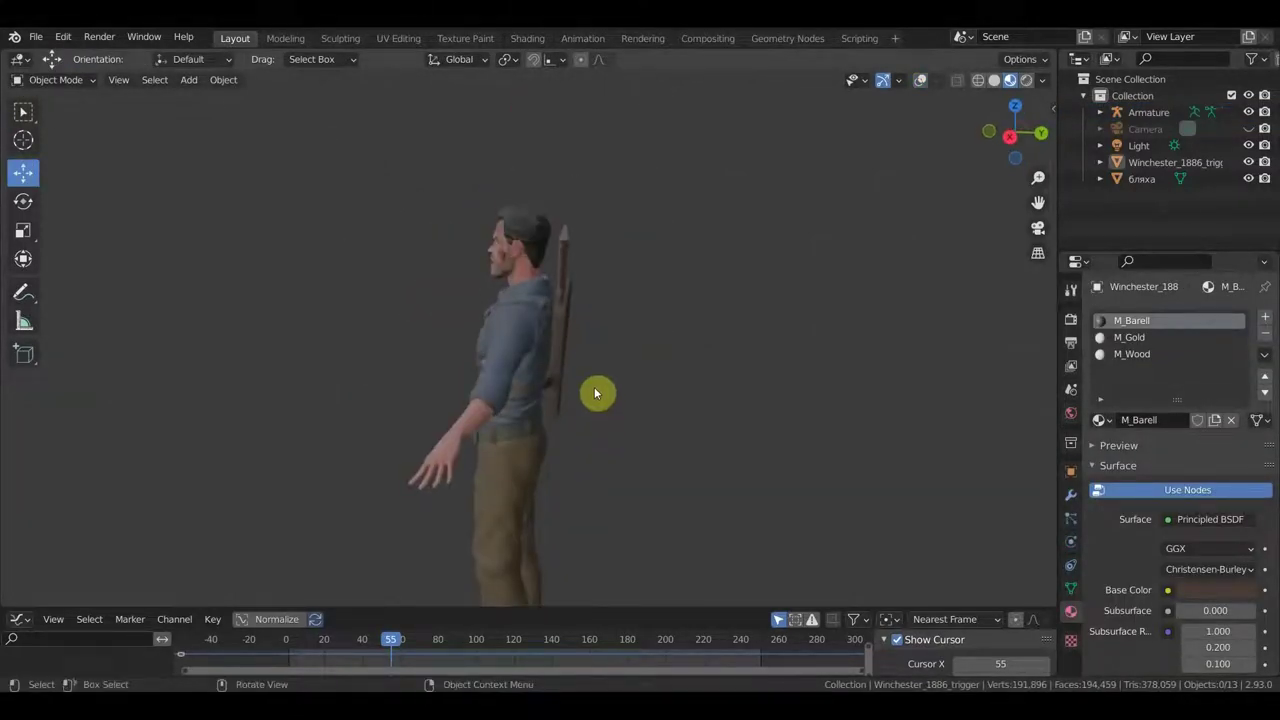
scroll(595, 380, up, 3)
- Select the rifle and its holster on the back, and turn on viewport overlays
click(595, 224)
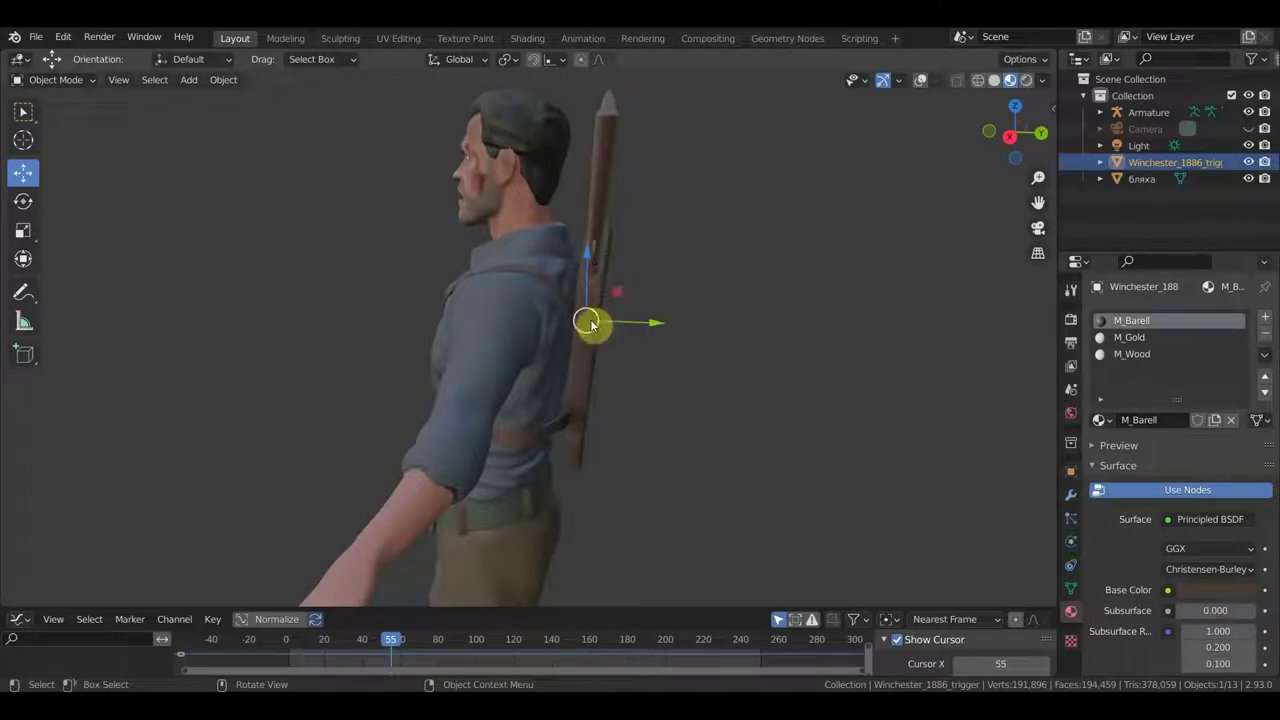
click(589, 378)
click(921, 80)
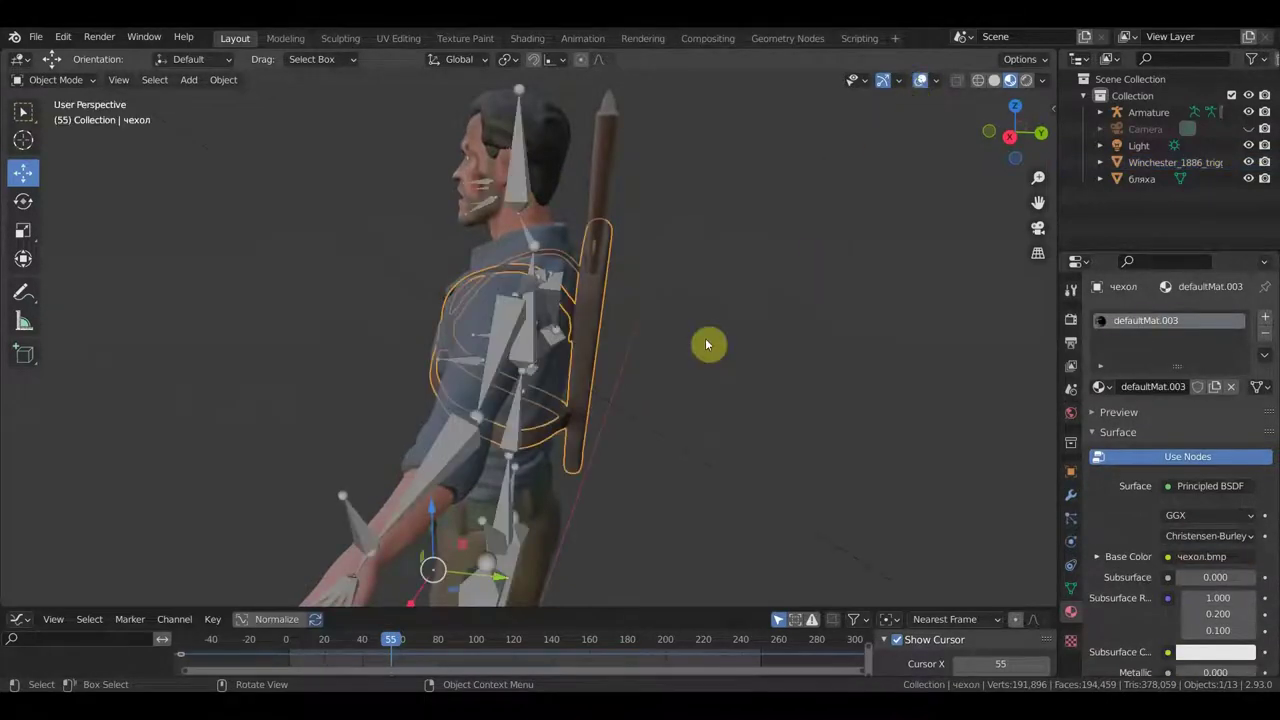
- Delete the Armature modifier from the holster and check the holster from behind
click(1071, 494)
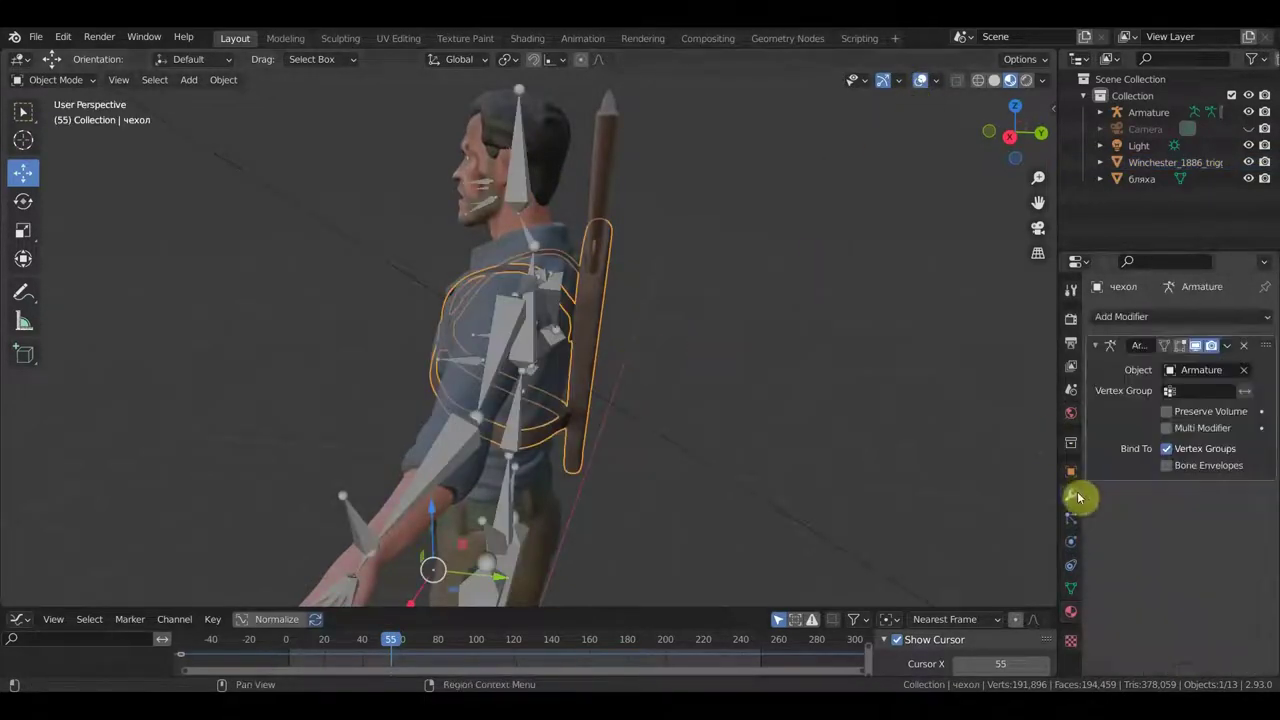
click(1246, 346)
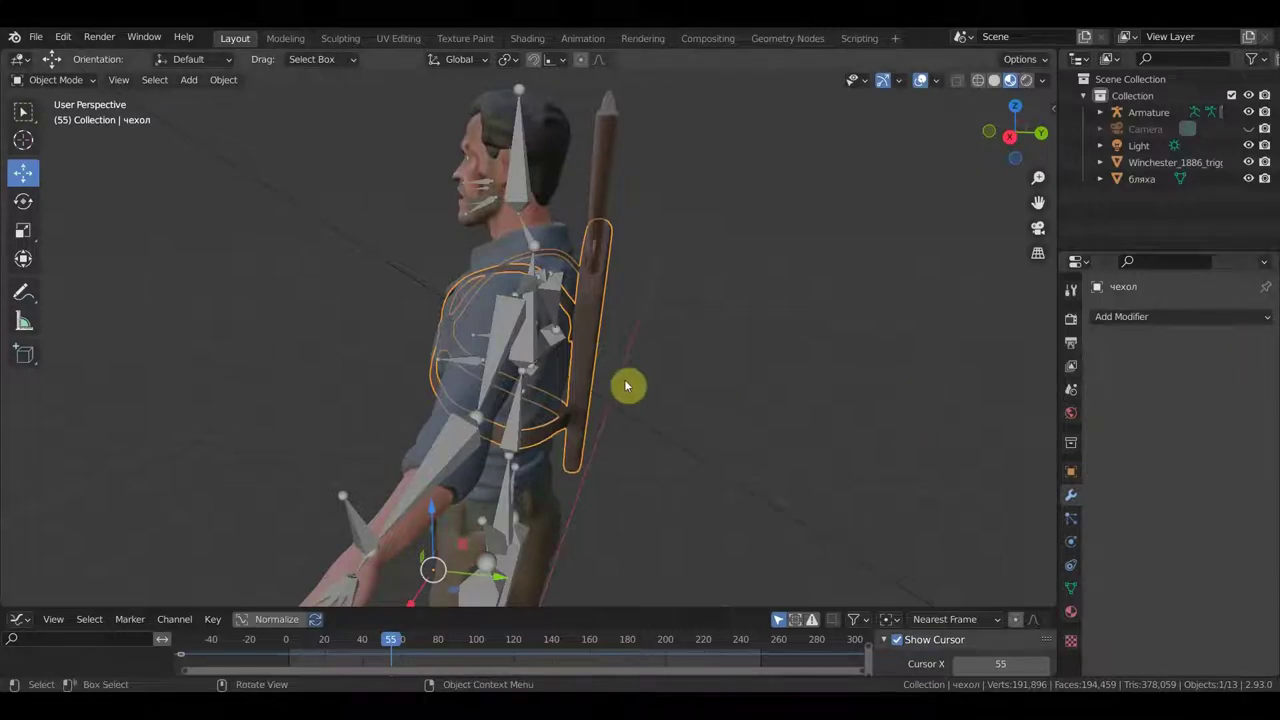
mouse_move(669, 187)
middle_down()
mouse_move(693, 192)
mouse_move(597, 216)
middle_up()
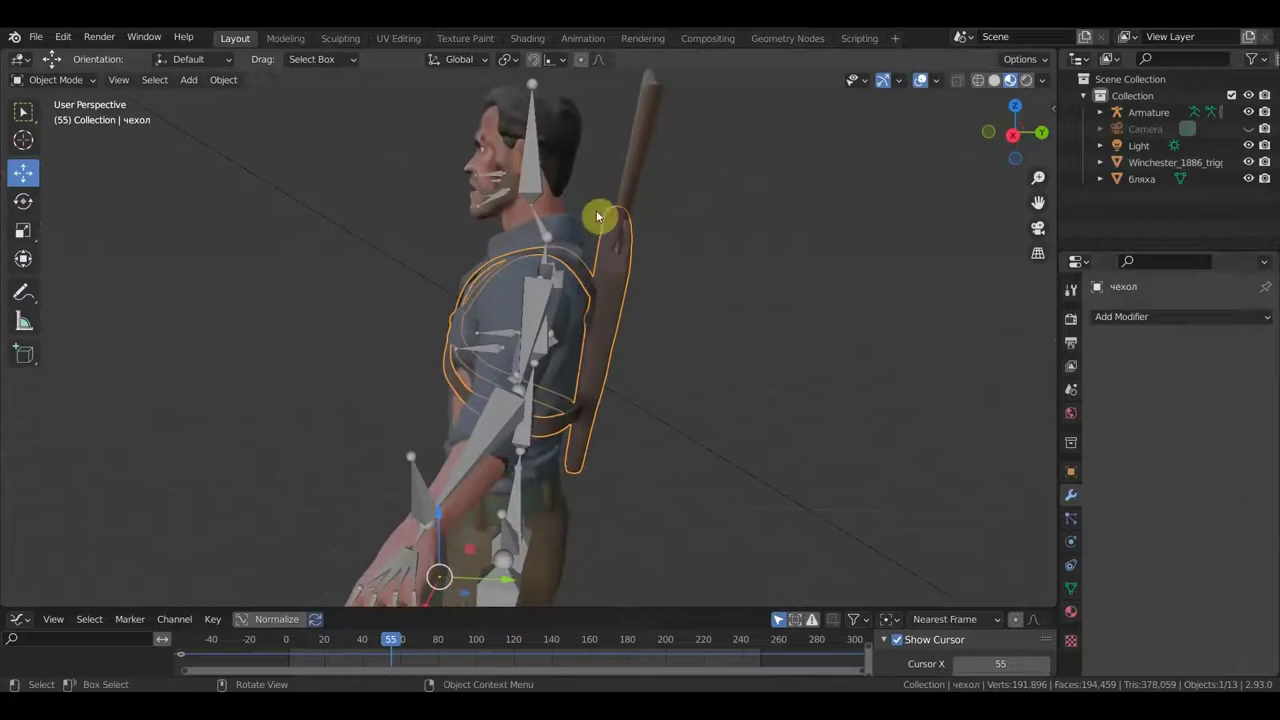
mouse_move(731, 255)
middle_down()
mouse_move(327, 277)
mouse_move(429, 323)
mouse_move(546, 243)
mouse_move(631, 237)
mouse_move(706, 257)
mouse_move(688, 252)
middle_up()
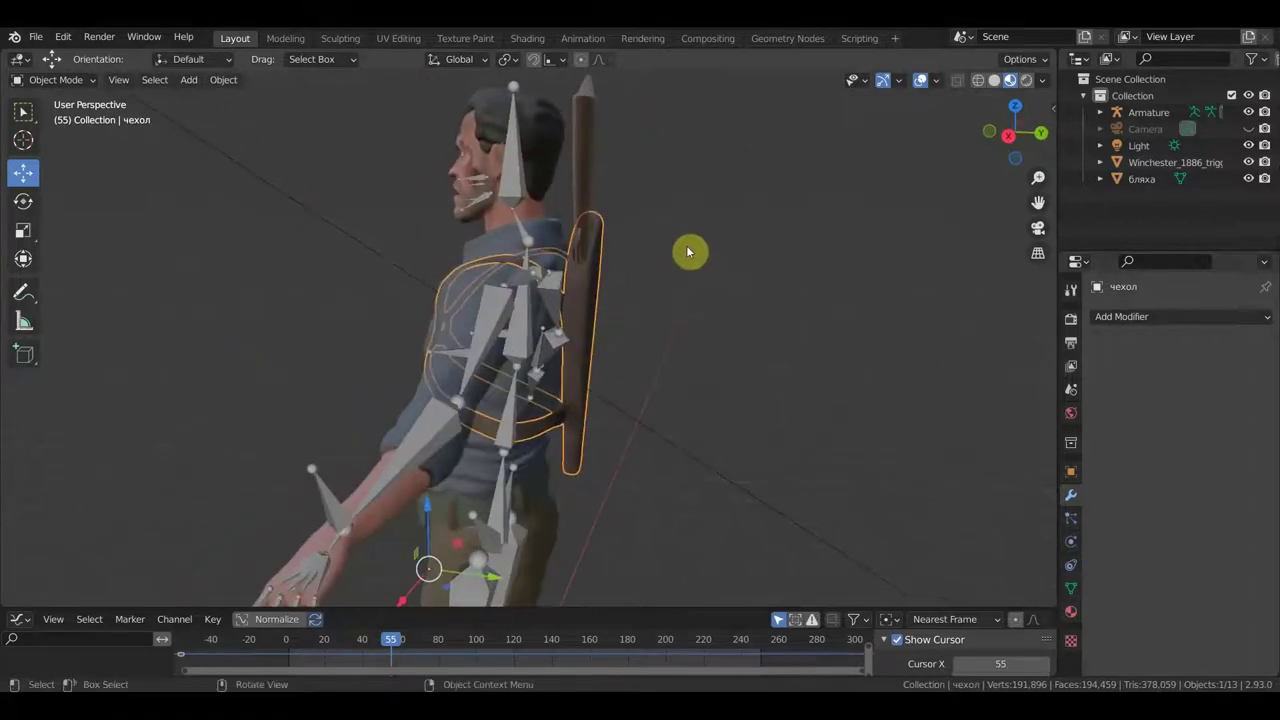
- With the rifle selected, put the armature in Pose Mode, make Bone.002 active, and open Set Parent To
shift+click(585, 180)
key(ctrl+j)
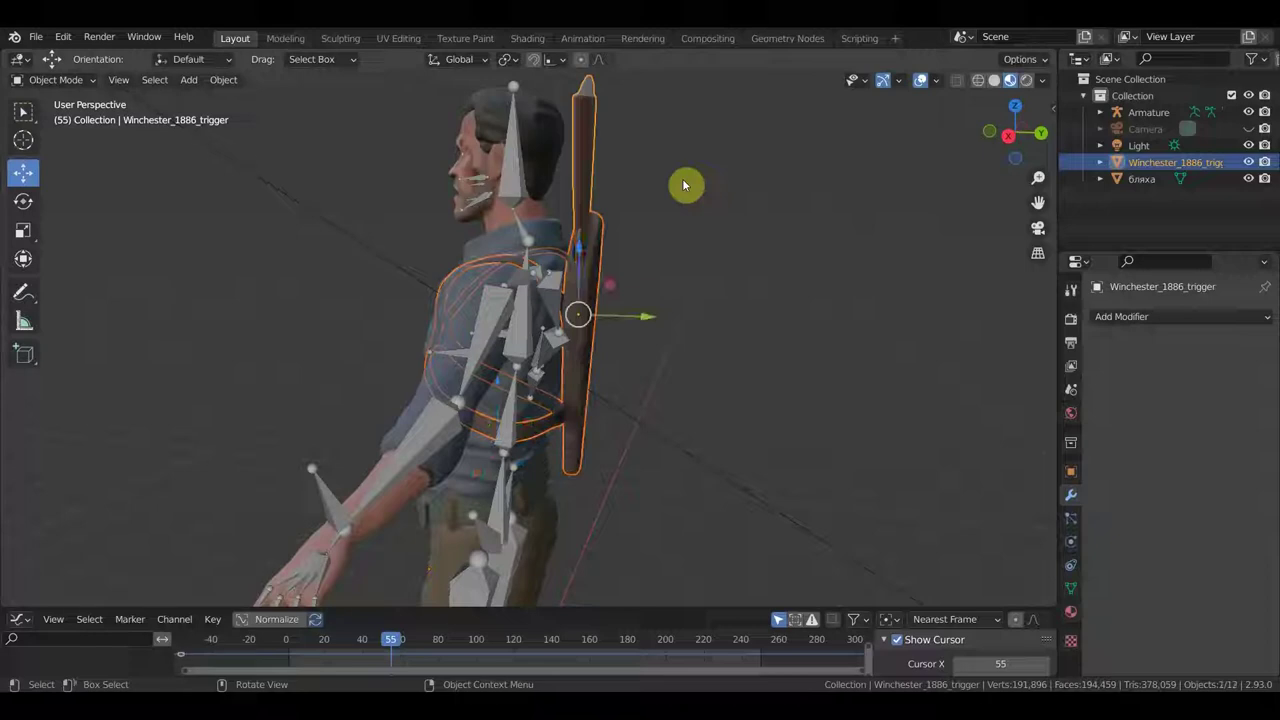
middle_drag(684, 185, 651, 214)
middle_drag(648, 334, 760, 345)
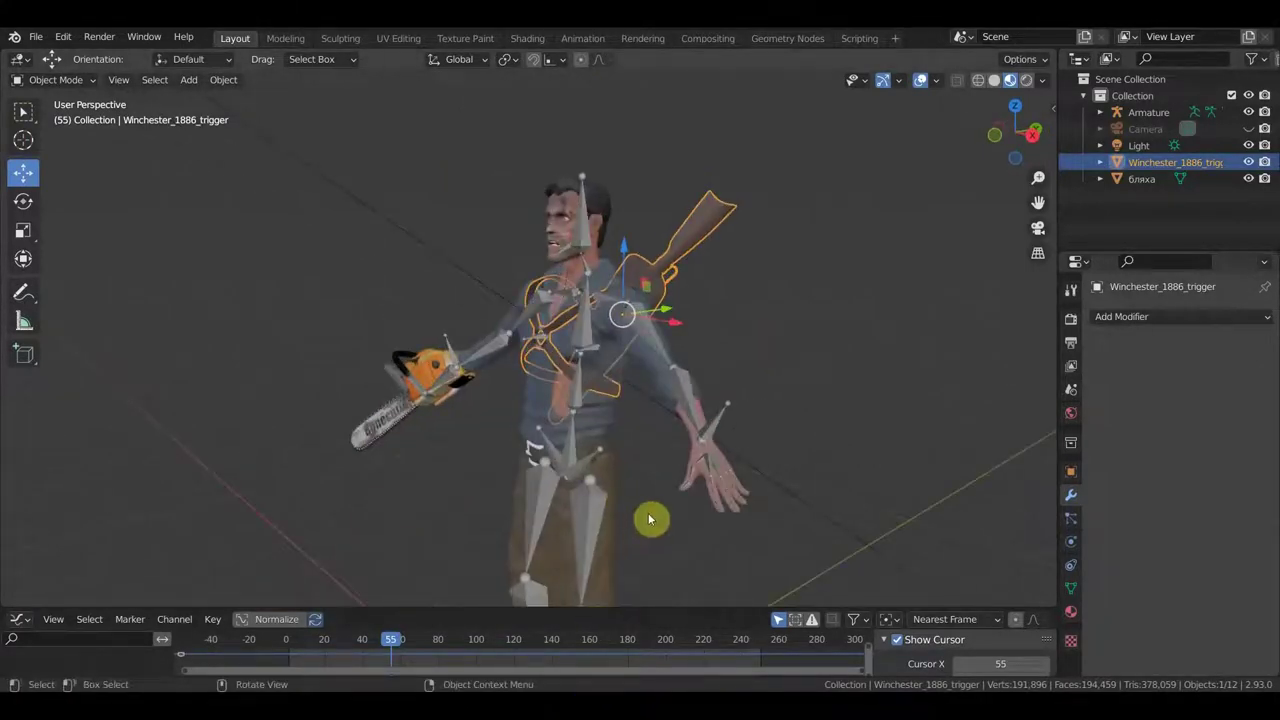
mouse_move(708, 486)
middle_down()
mouse_move(686, 471)
mouse_move(749, 477)
mouse_move(629, 386)
mouse_move(727, 398)
middle_up()
shift+click(623, 306)
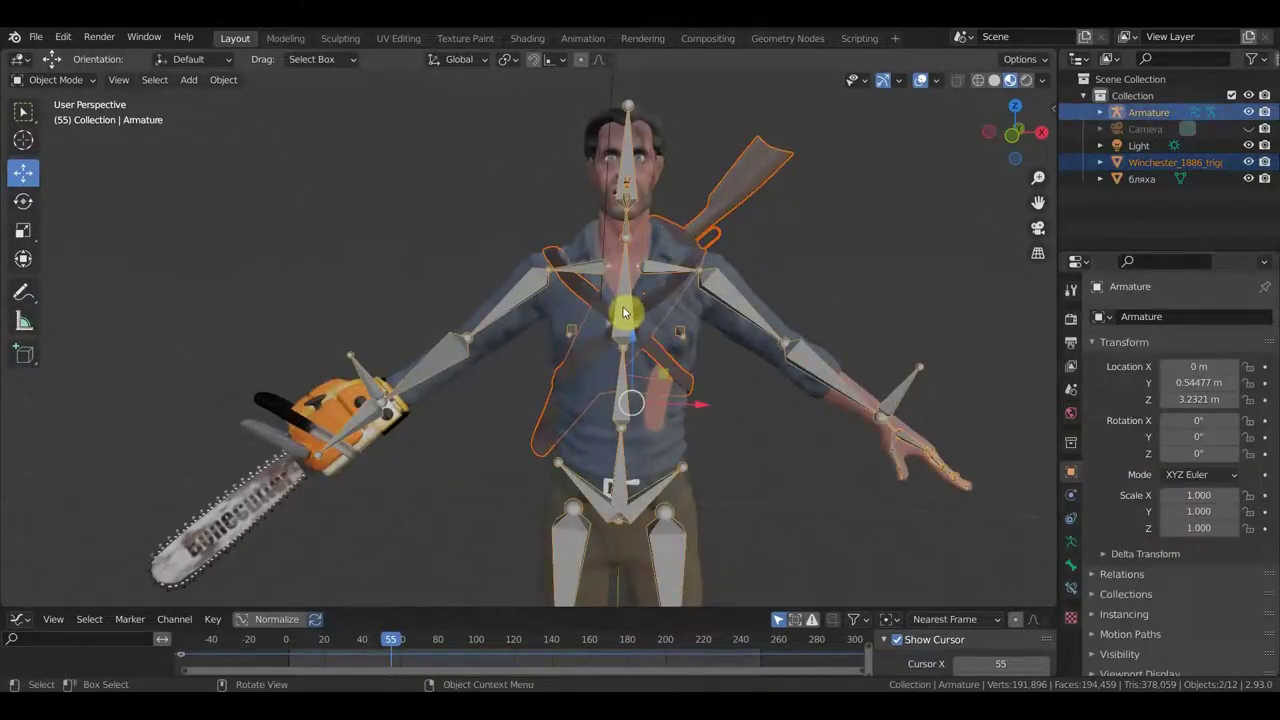
click(55, 79)
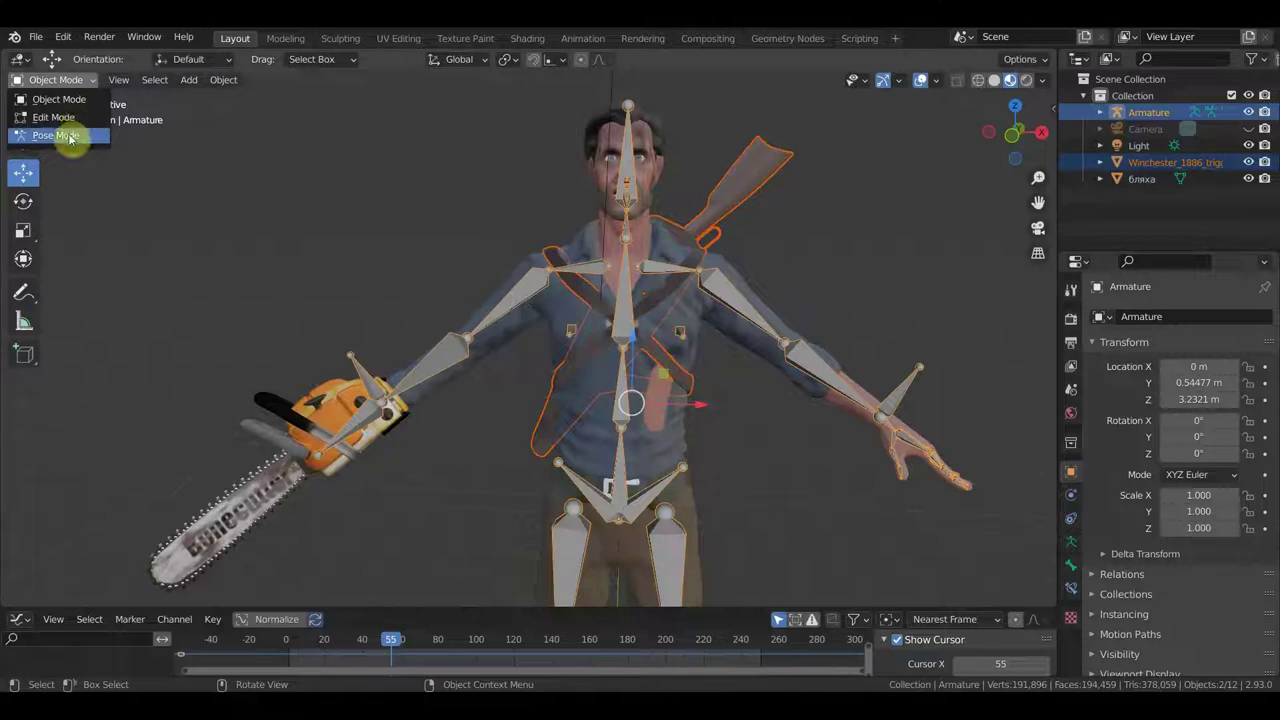
click(62, 130)
click(626, 316)
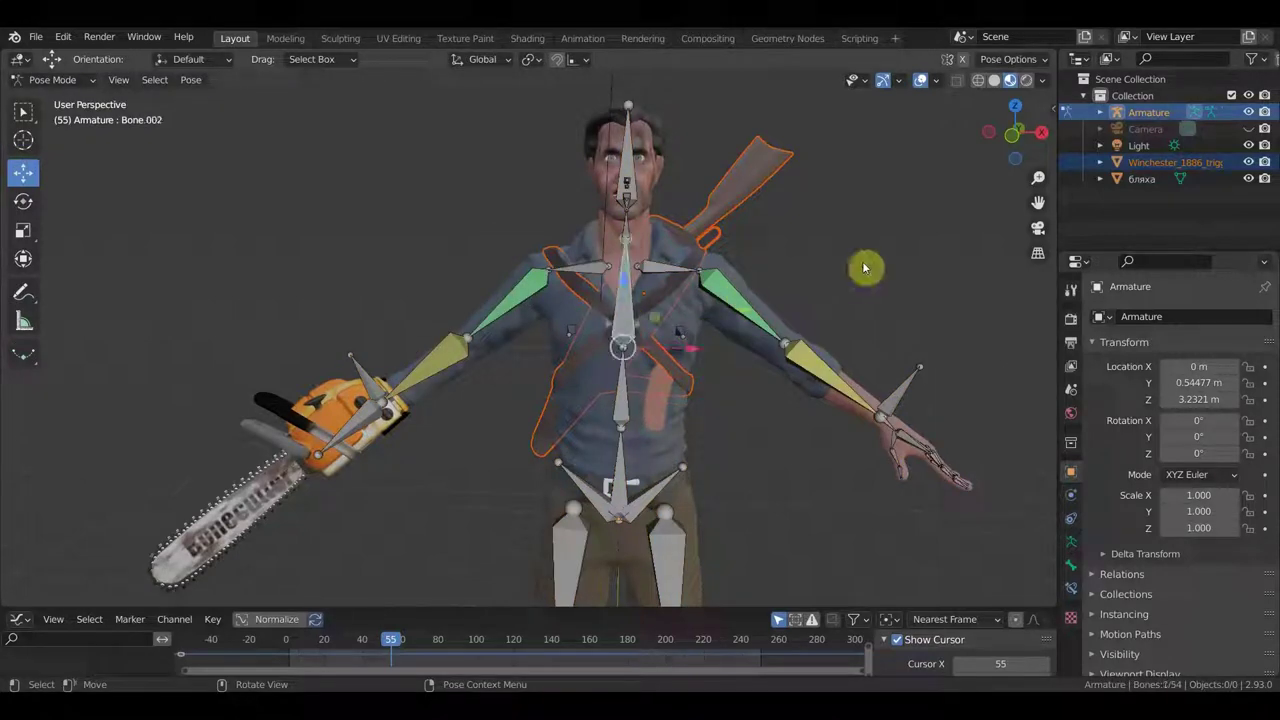
key(ctrl+p)
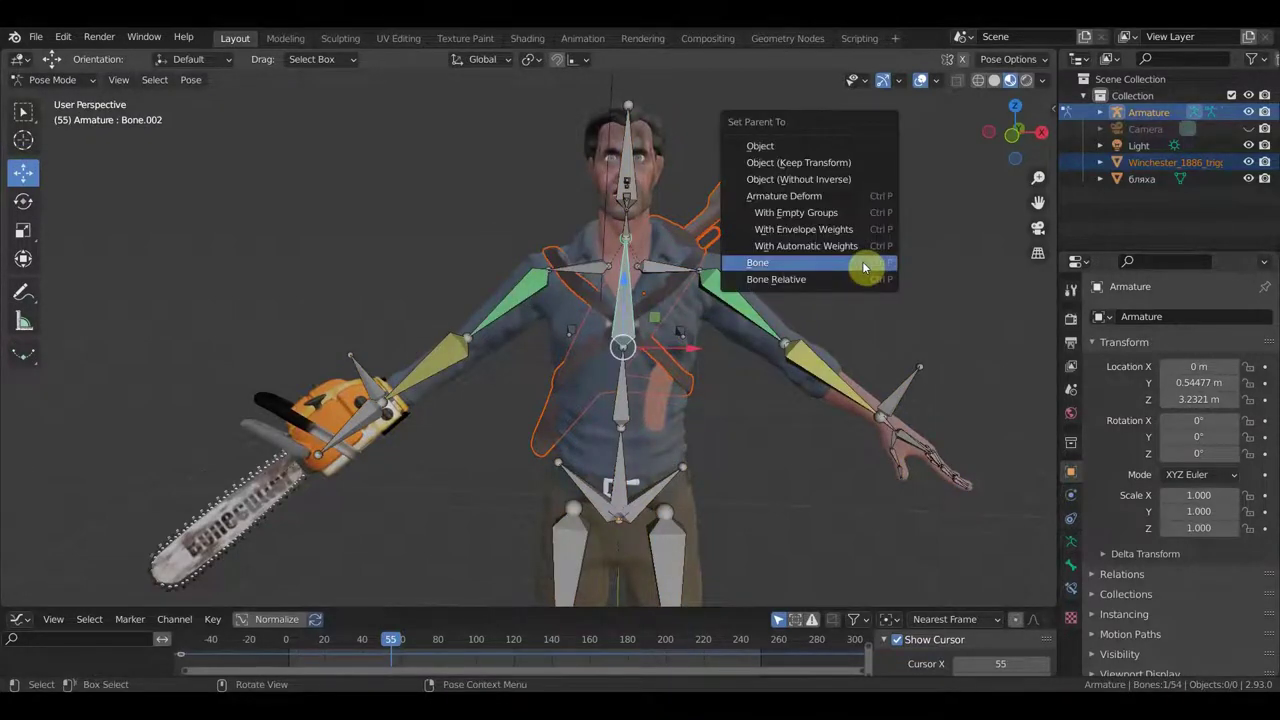
- Bone-parent the Winchester rifle to Bone.002, then cycle the armature through Object Mode back to Pose Mode
click(856, 263)
click(55, 79)
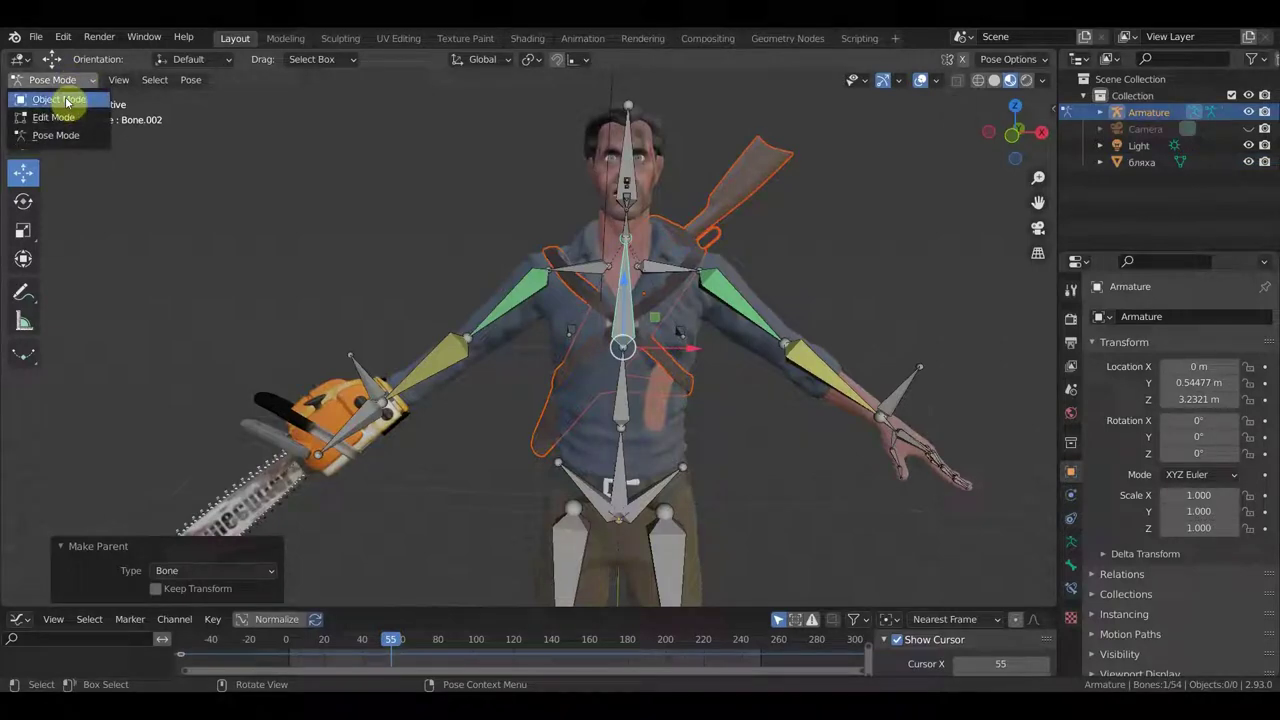
click(55, 79)
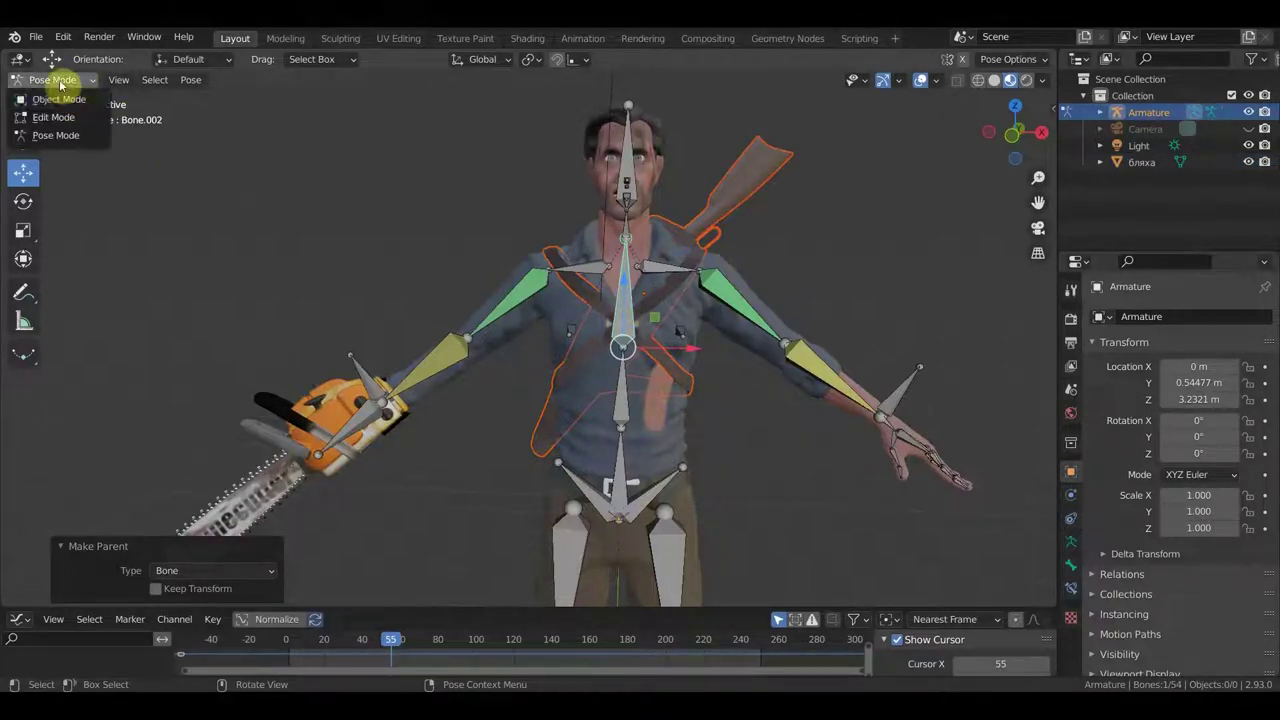
click(60, 100)
click(622, 317)
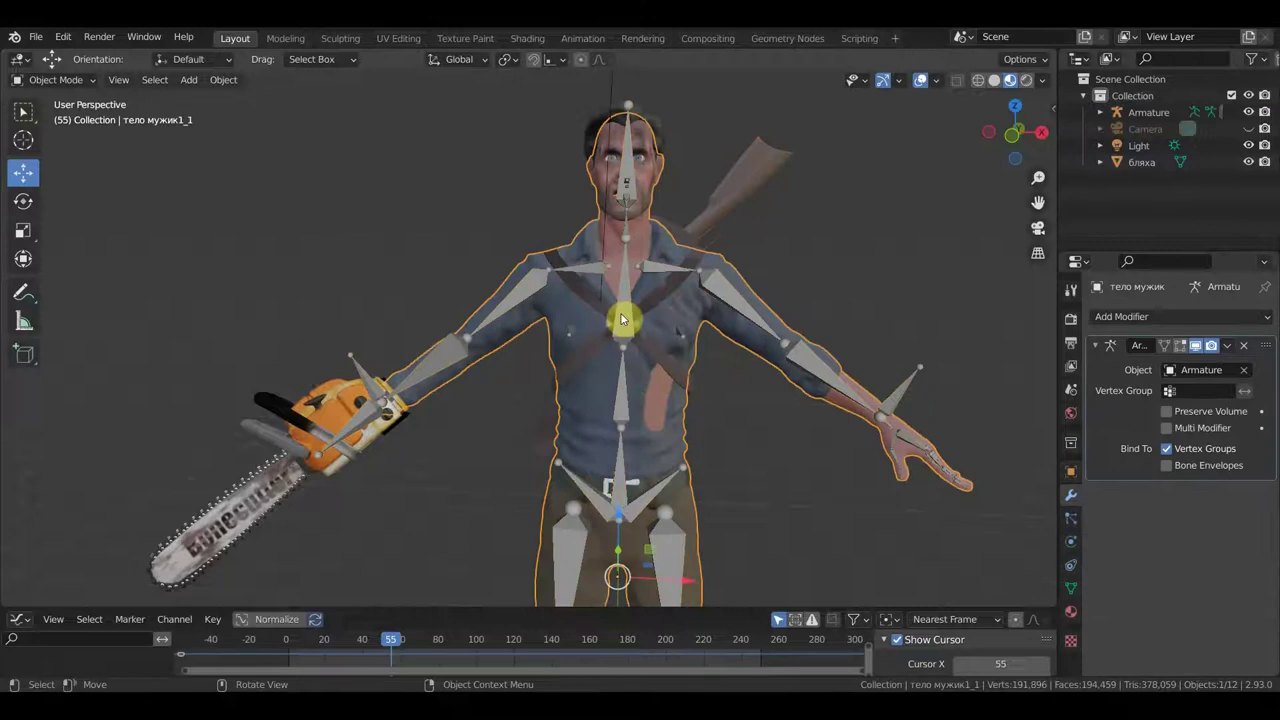
click(622, 317)
click(52, 79)
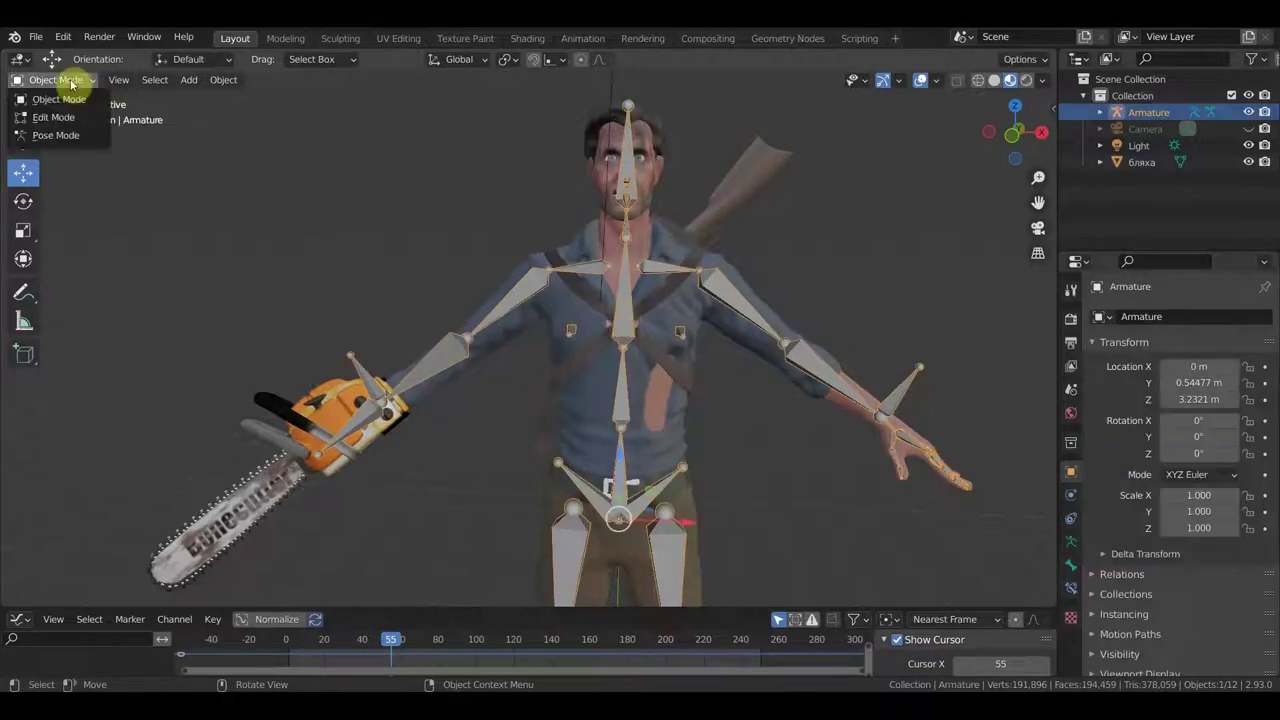
click(60, 137)
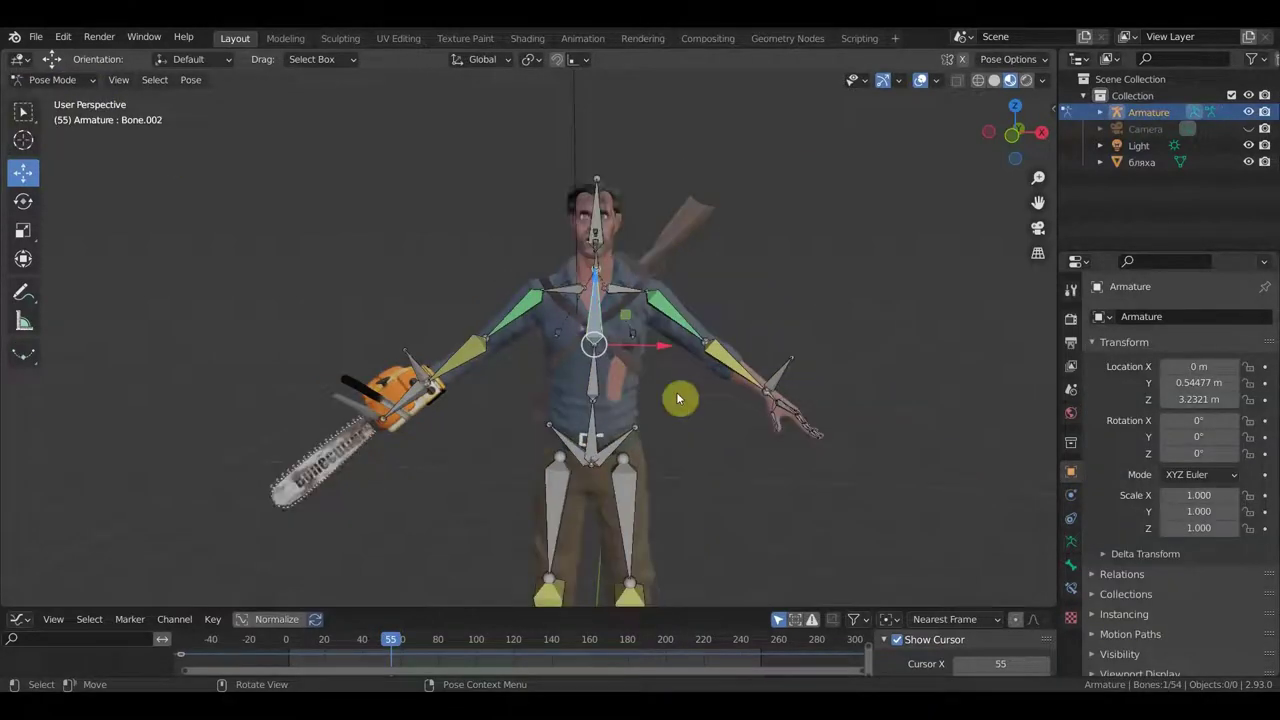
- Lower the root bone by 0.51 m and rotate it to bend the body forward
middle_drag(680, 400, 595, 237)
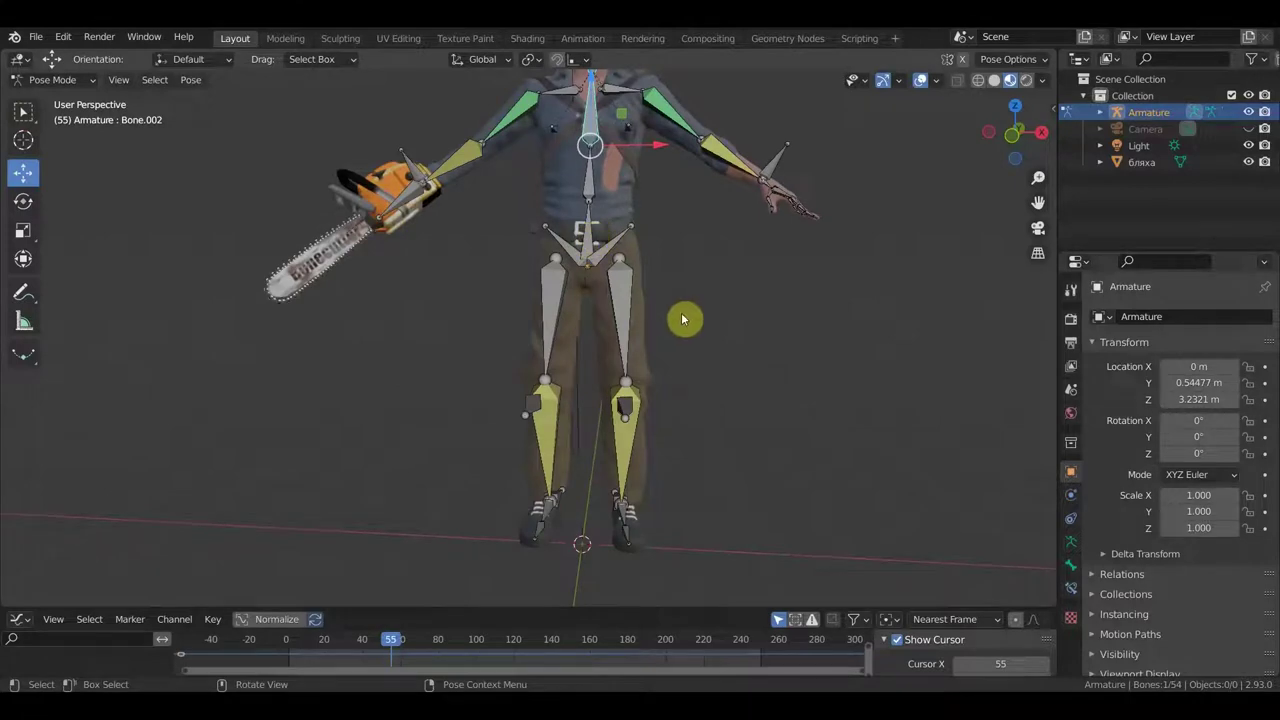
middle_drag(684, 288, 670, 448)
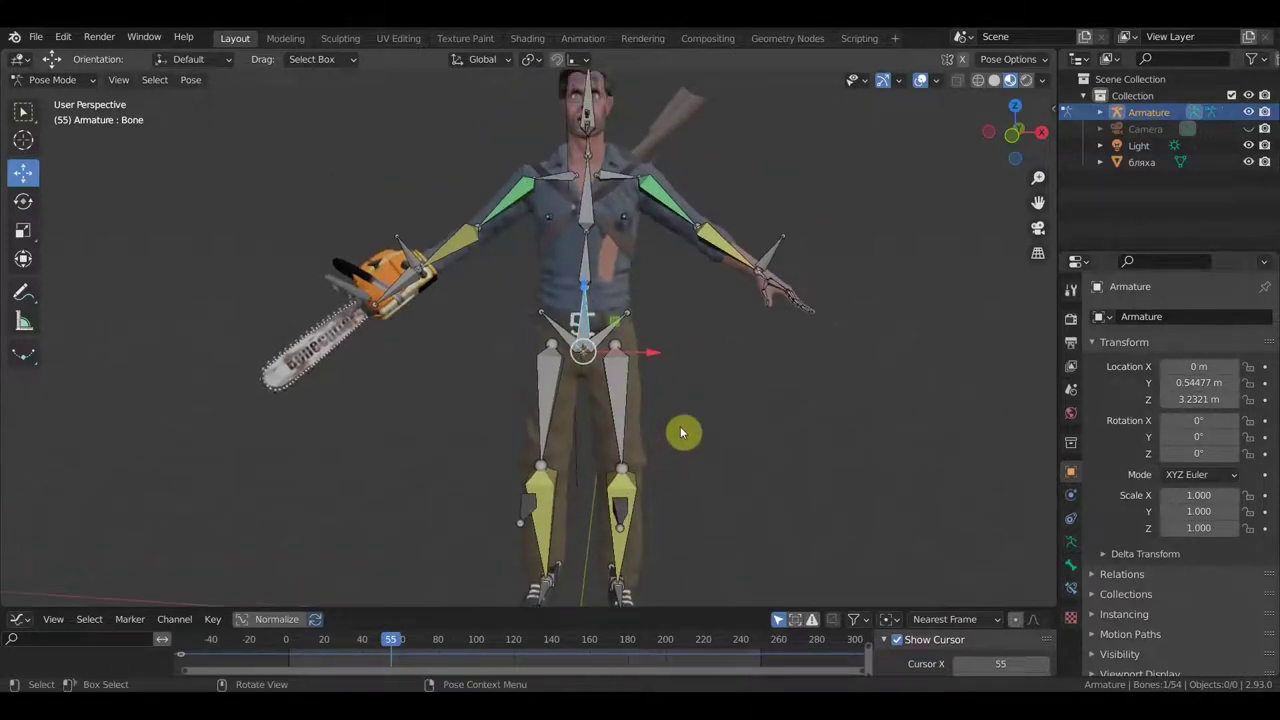
key(g)
click(691, 463)
mouse_move(691, 463)
middle_down()
mouse_move(549, 474)
mouse_move(434, 451)
mouse_move(452, 457)
middle_up()
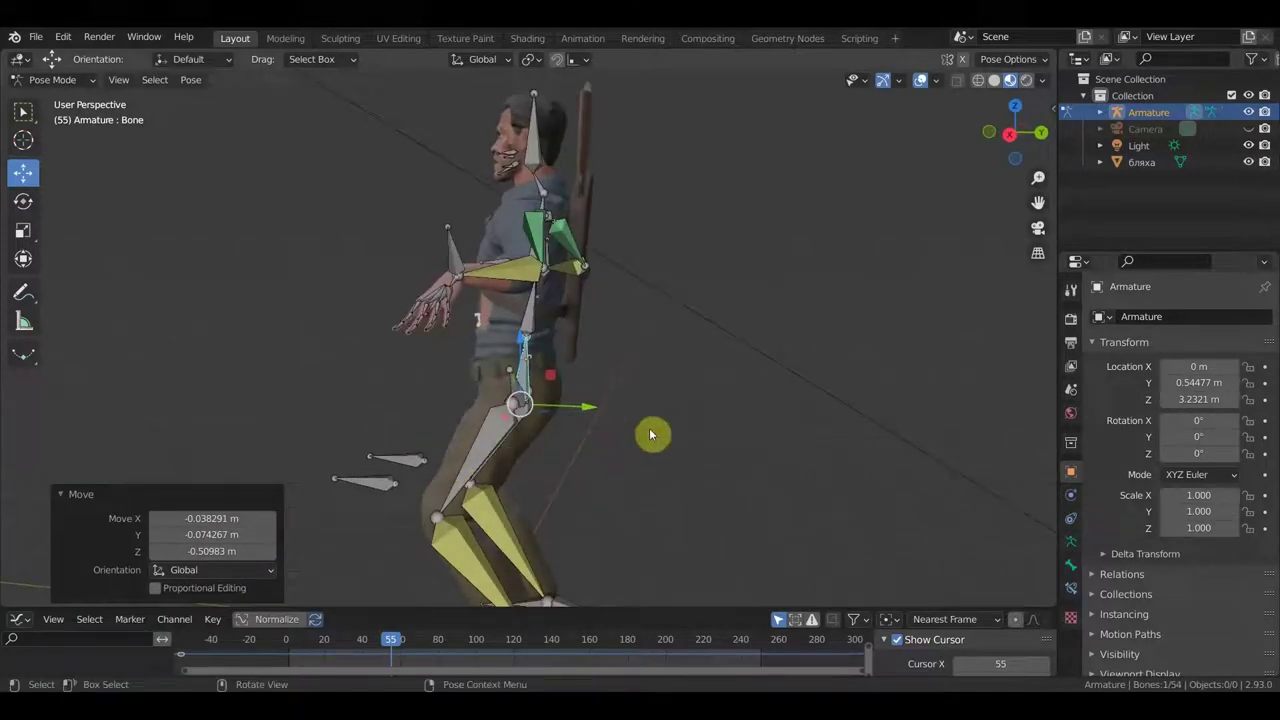
key(r)
click(638, 283)
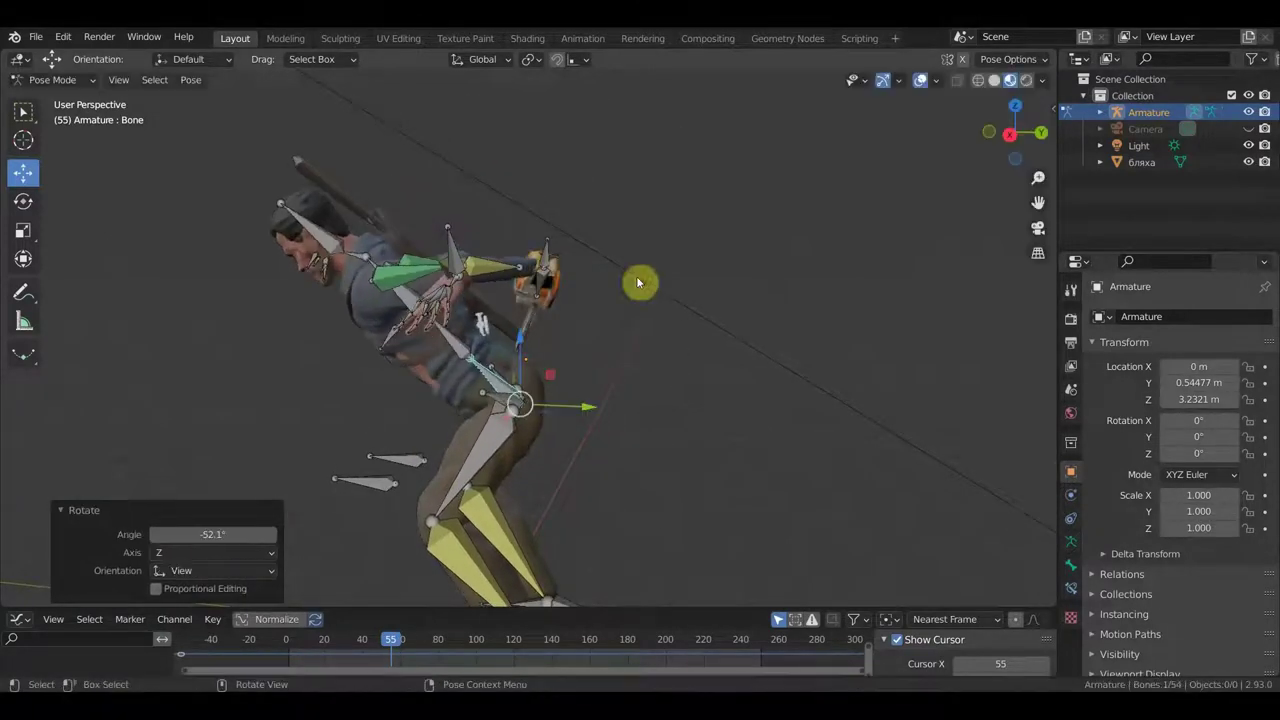
- Rotate spine bone Bone.002 by -49.3° to hunch the torso, then view it from the front
middle_drag(349, 206, 407, 435)
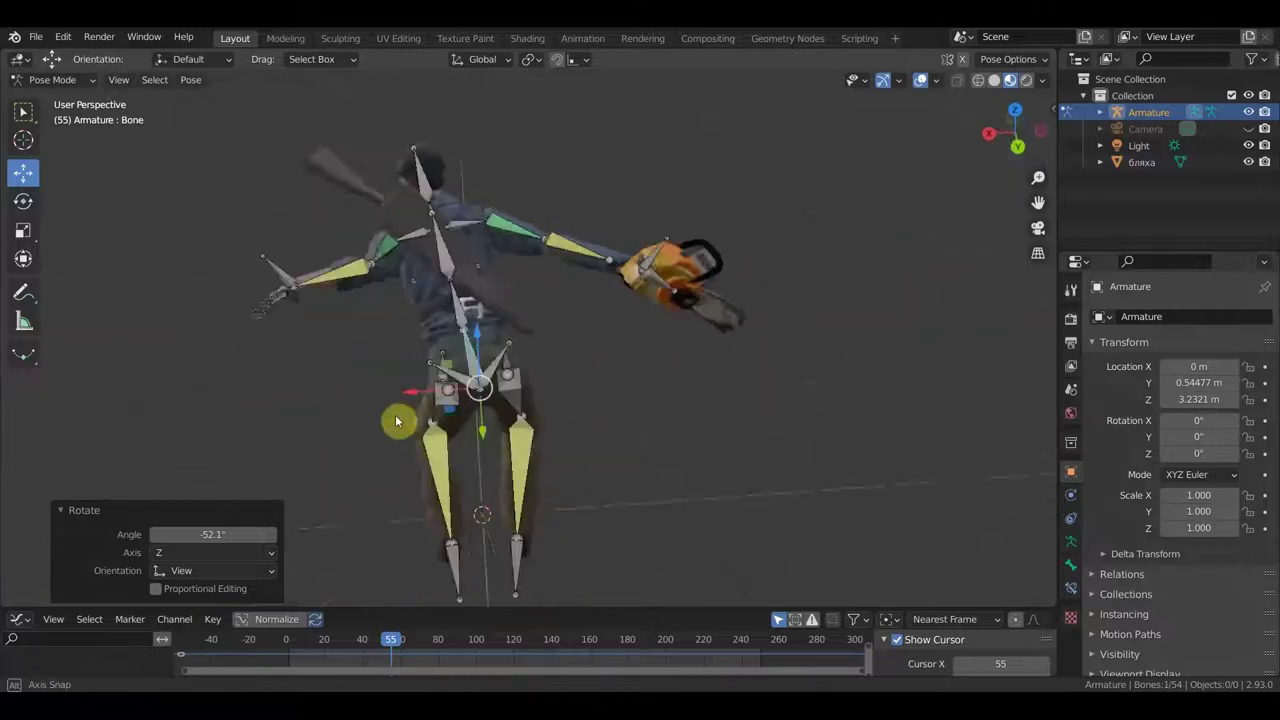
middle_drag(407, 435, 431, 283)
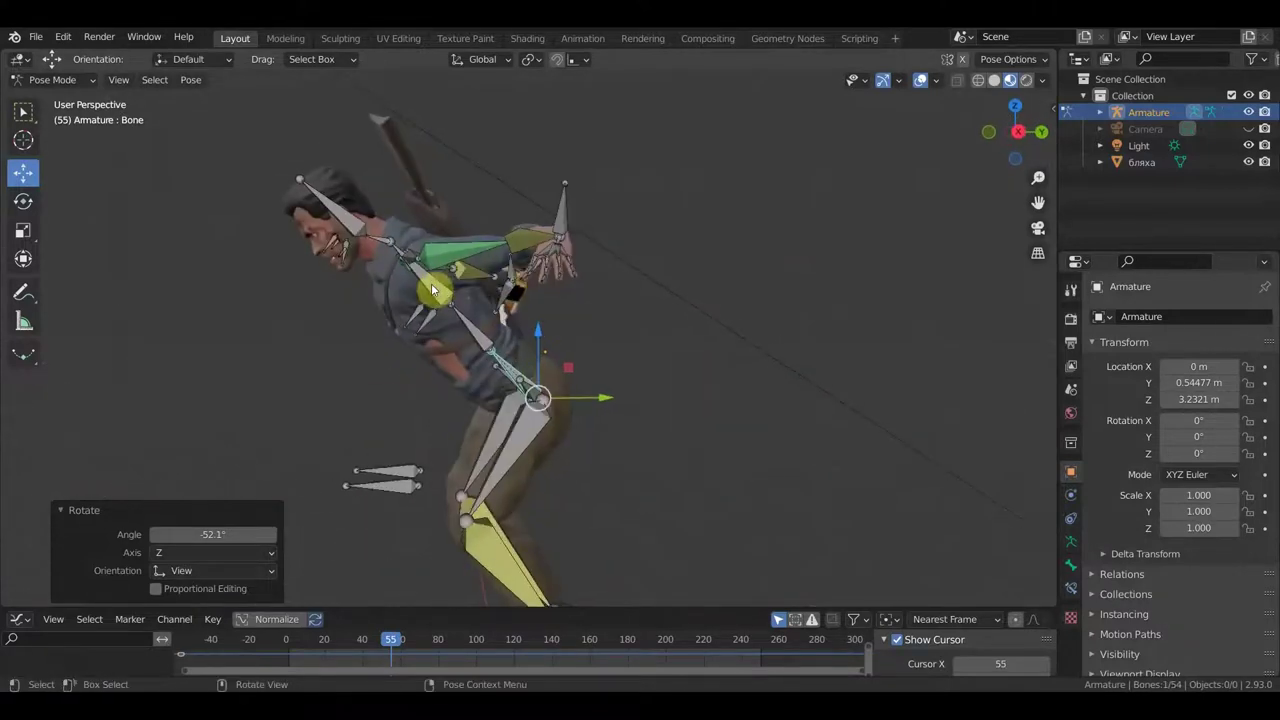
click(425, 275)
key(r)
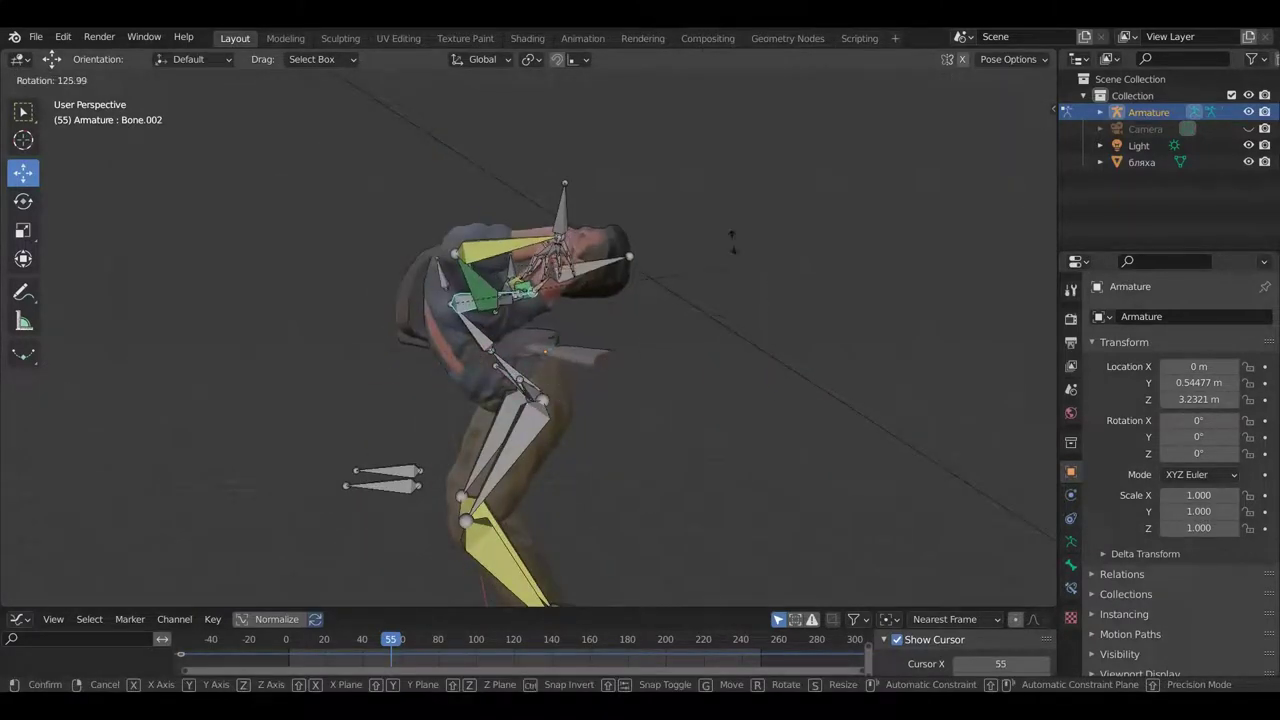
key(Return)
mouse_move(509, 314)
middle_down()
mouse_move(446, 389)
mouse_move(466, 369)
mouse_move(362, 286)
middle_up()
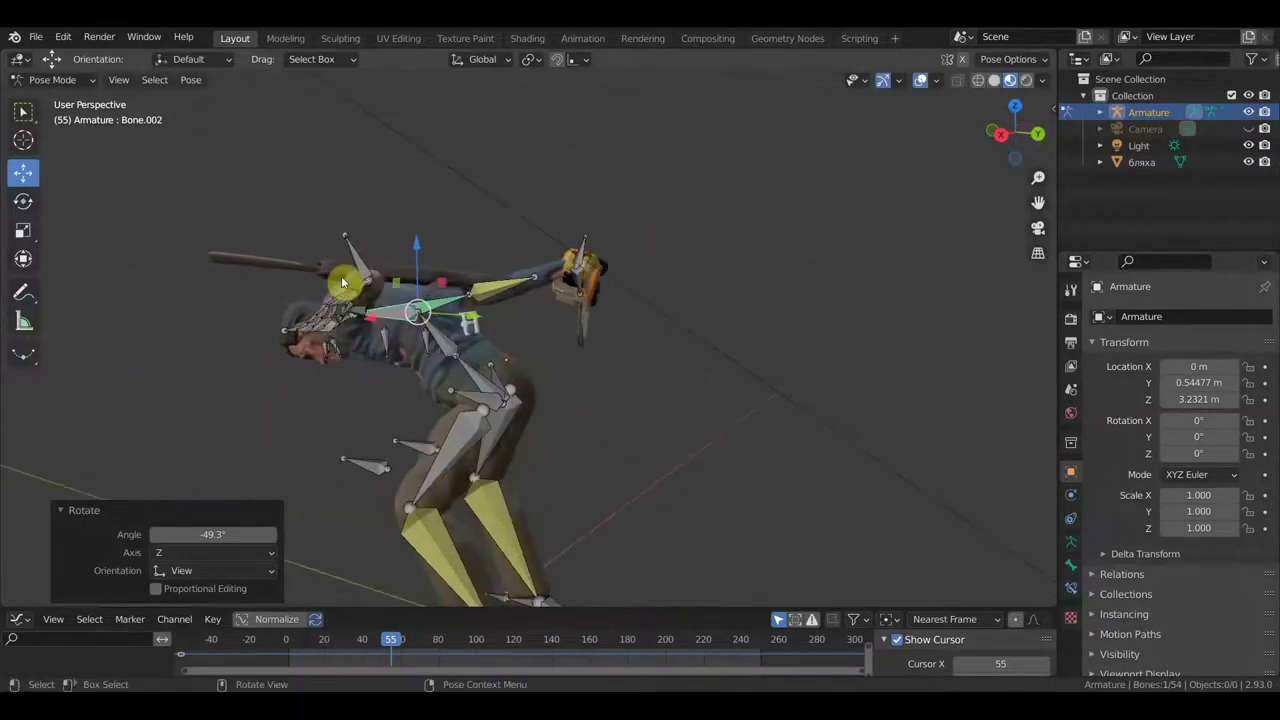
middle_drag(486, 300, 732, 281)
key(KP_1)
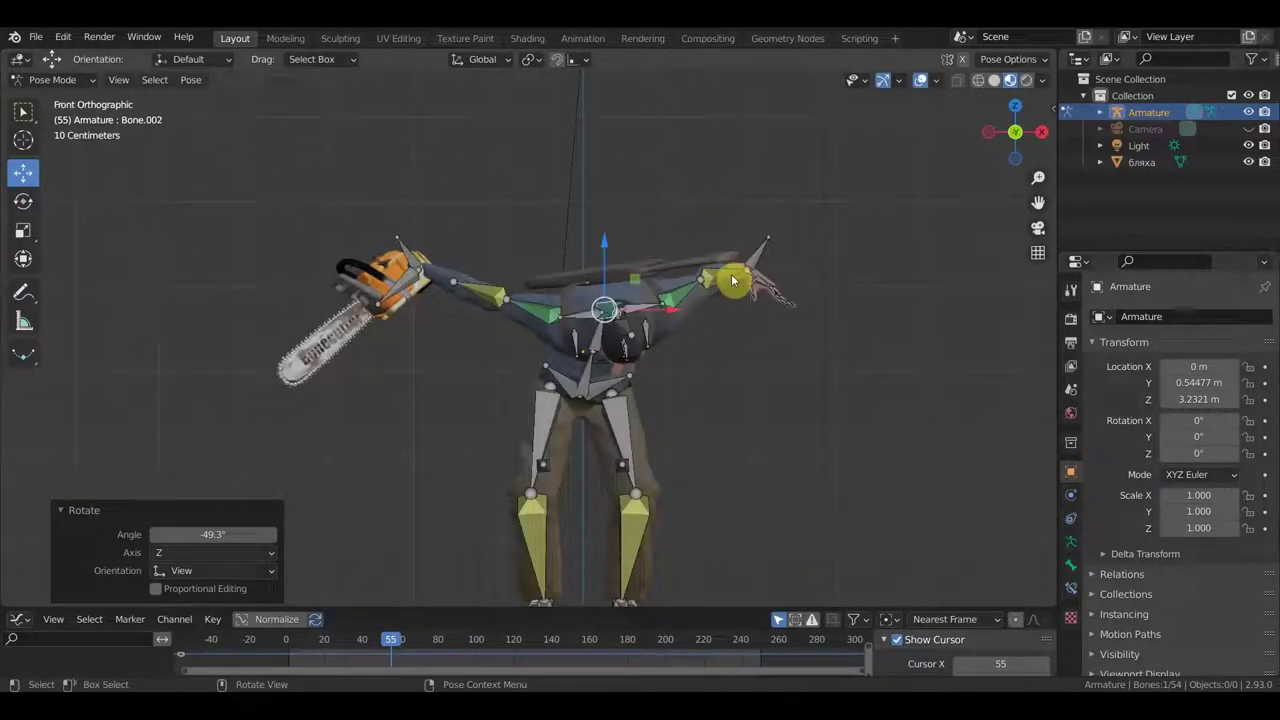
scroll(758, 333, down, 1)
mouse_move(760, 337)
shift+middle_down()
mouse_move(764, 273)
mouse_move(846, 302)
shift+middle_up()
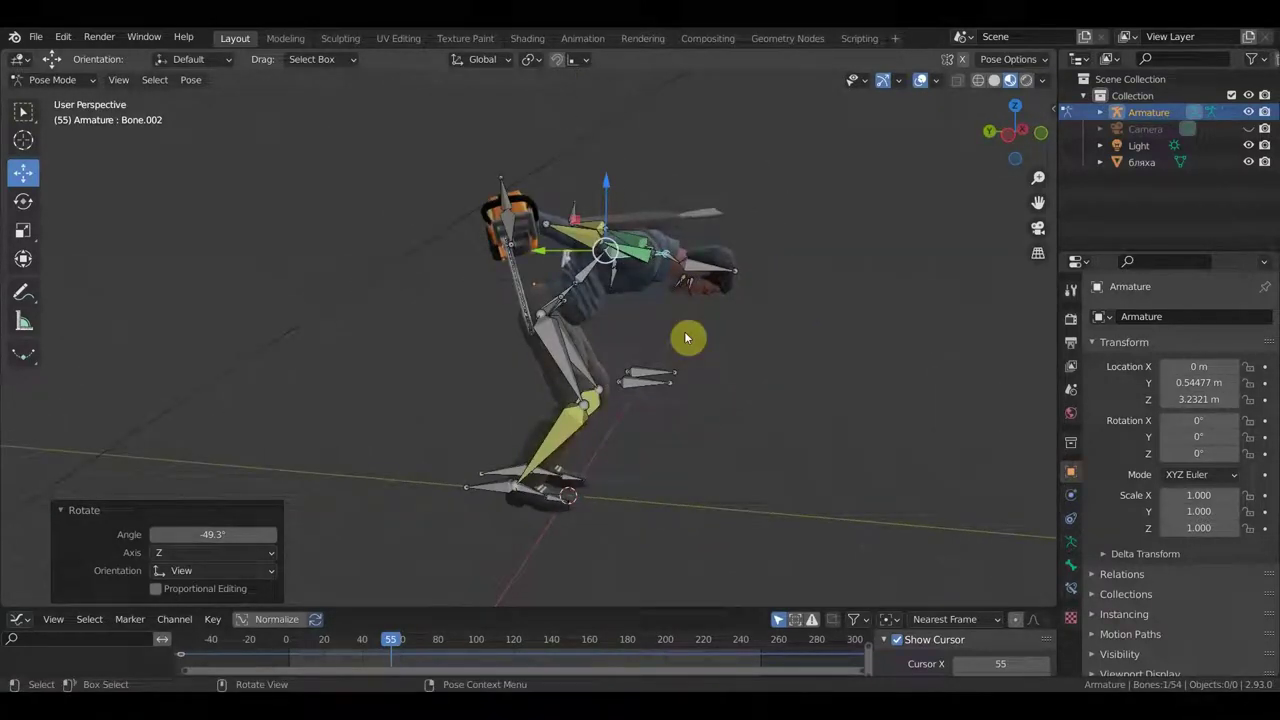
- Move the root bone to shift the body and tilt the upper body by 15.1°
click(593, 312)
middle_drag(694, 334, 598, 322)
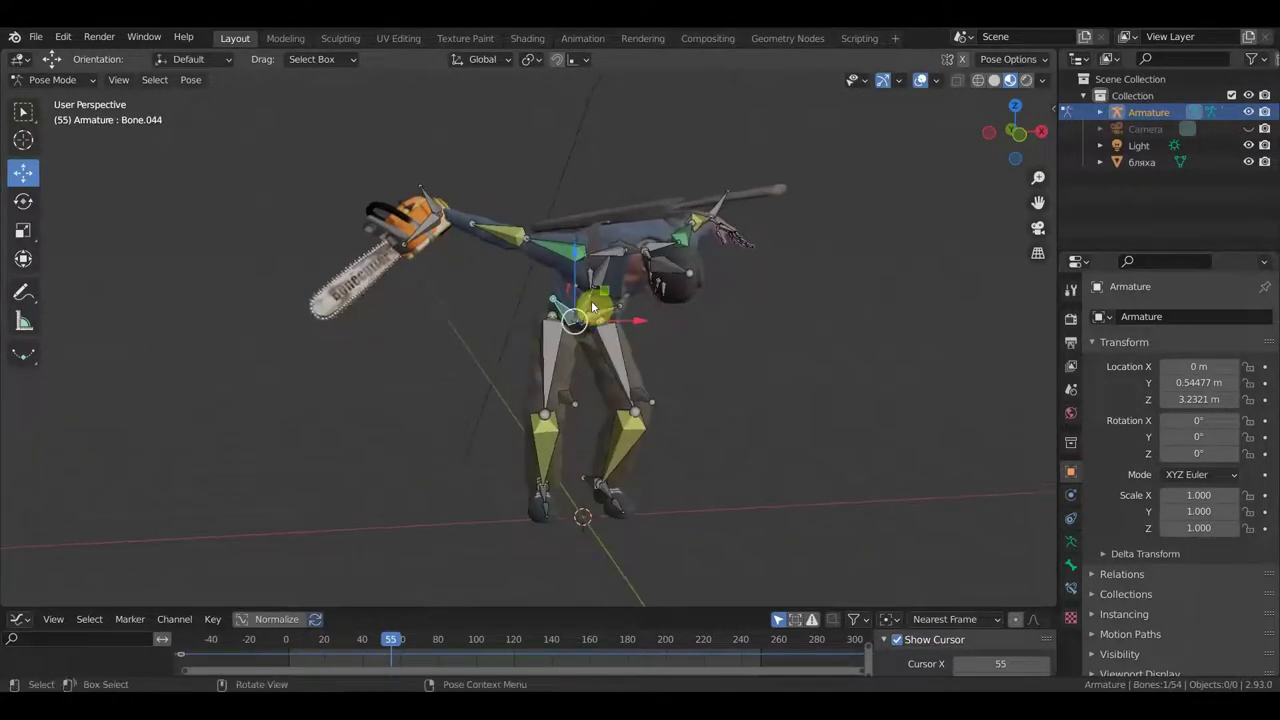
middle_drag(829, 366, 615, 358)
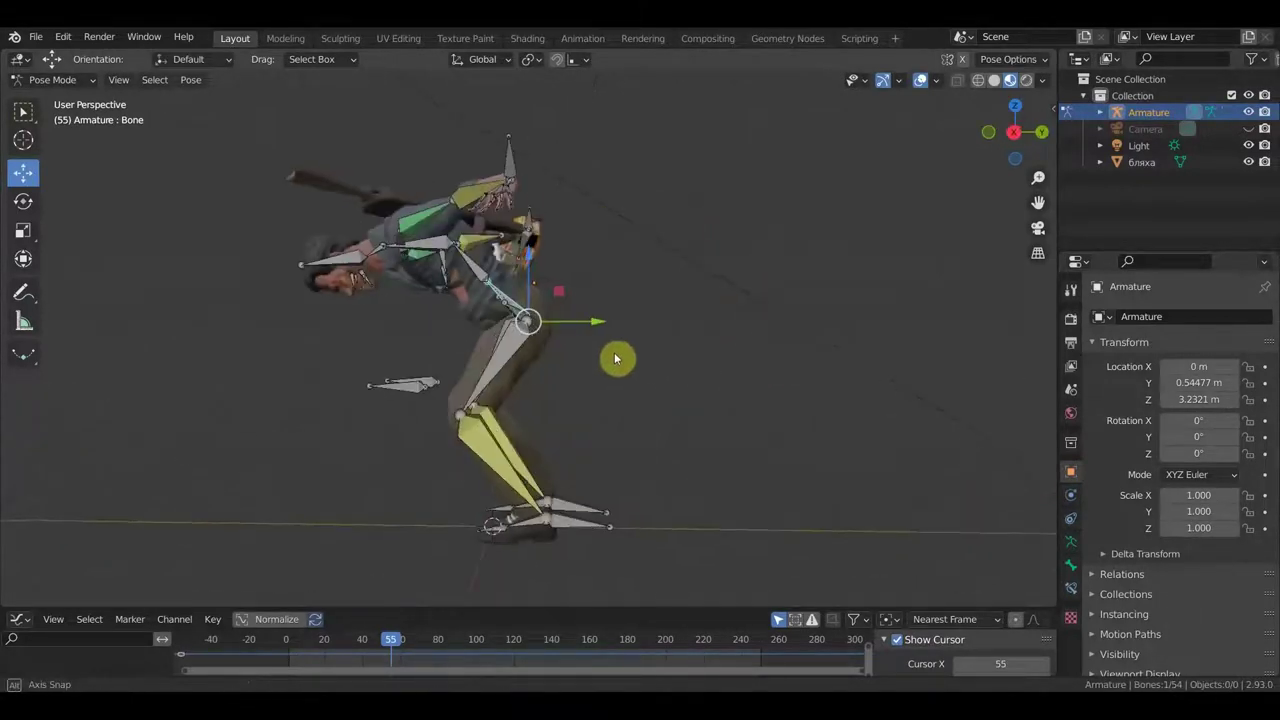
key(g)
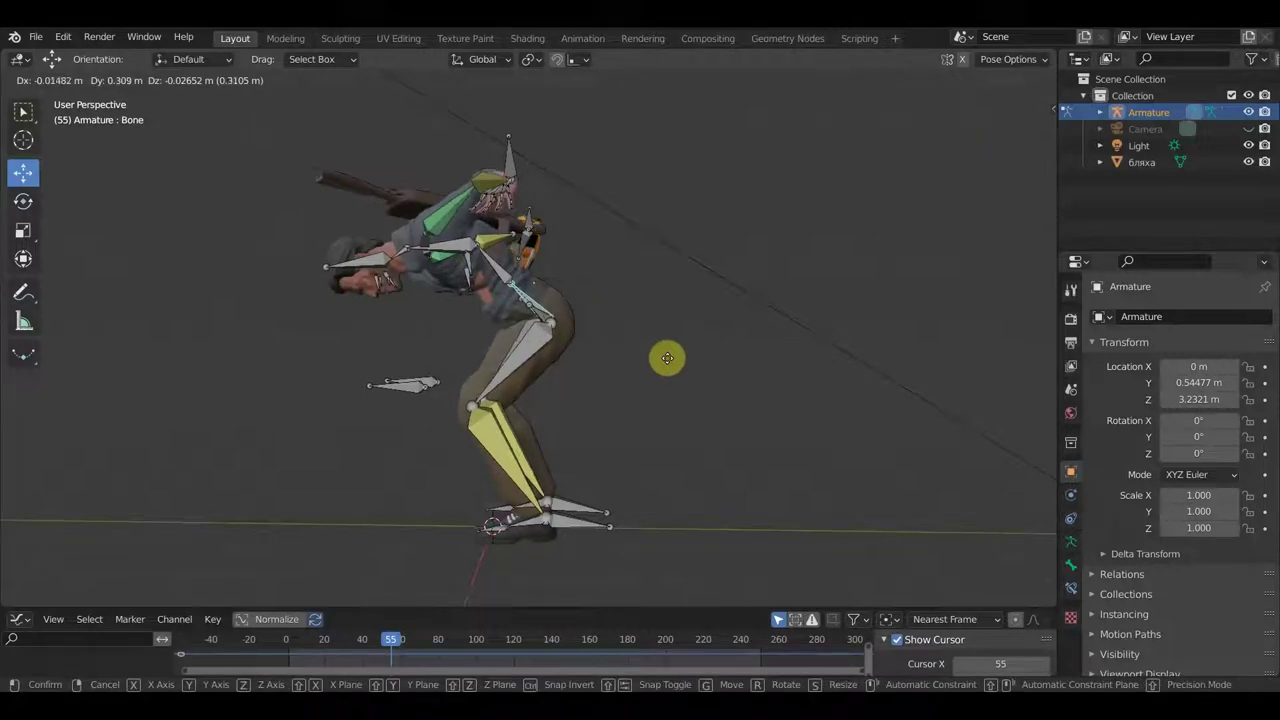
click(685, 361)
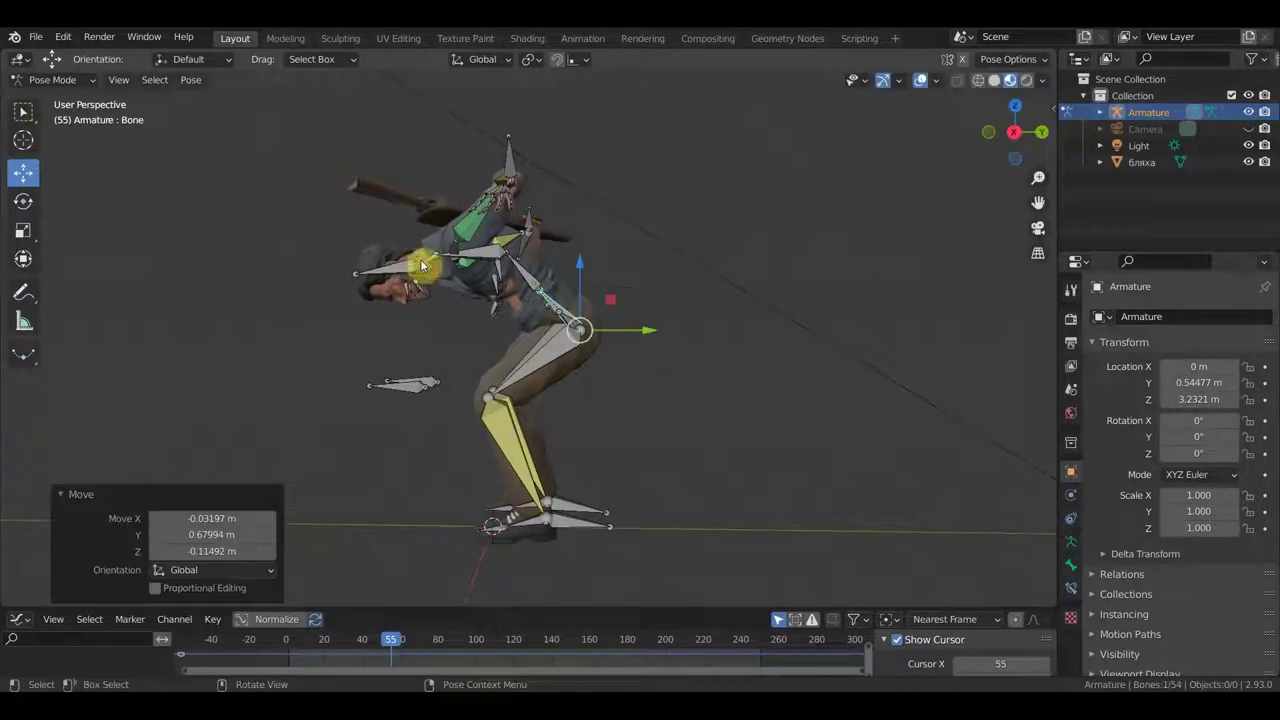
key(r)
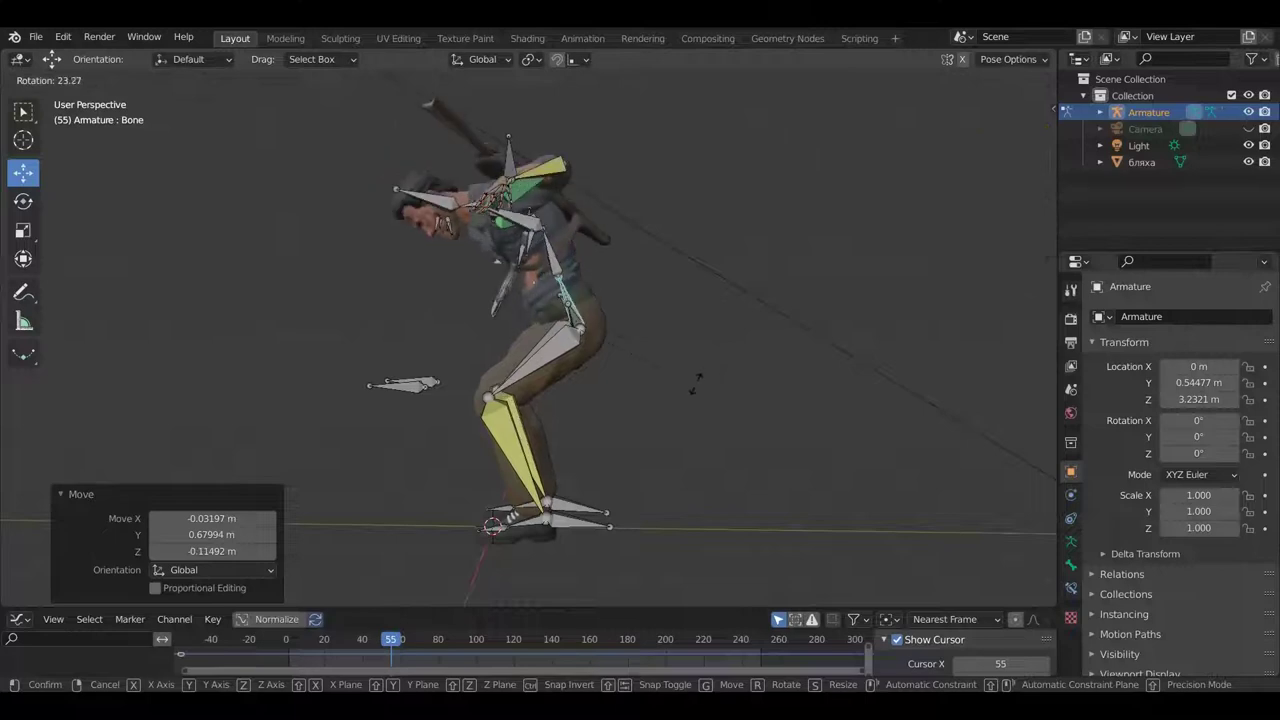
click(472, 251)
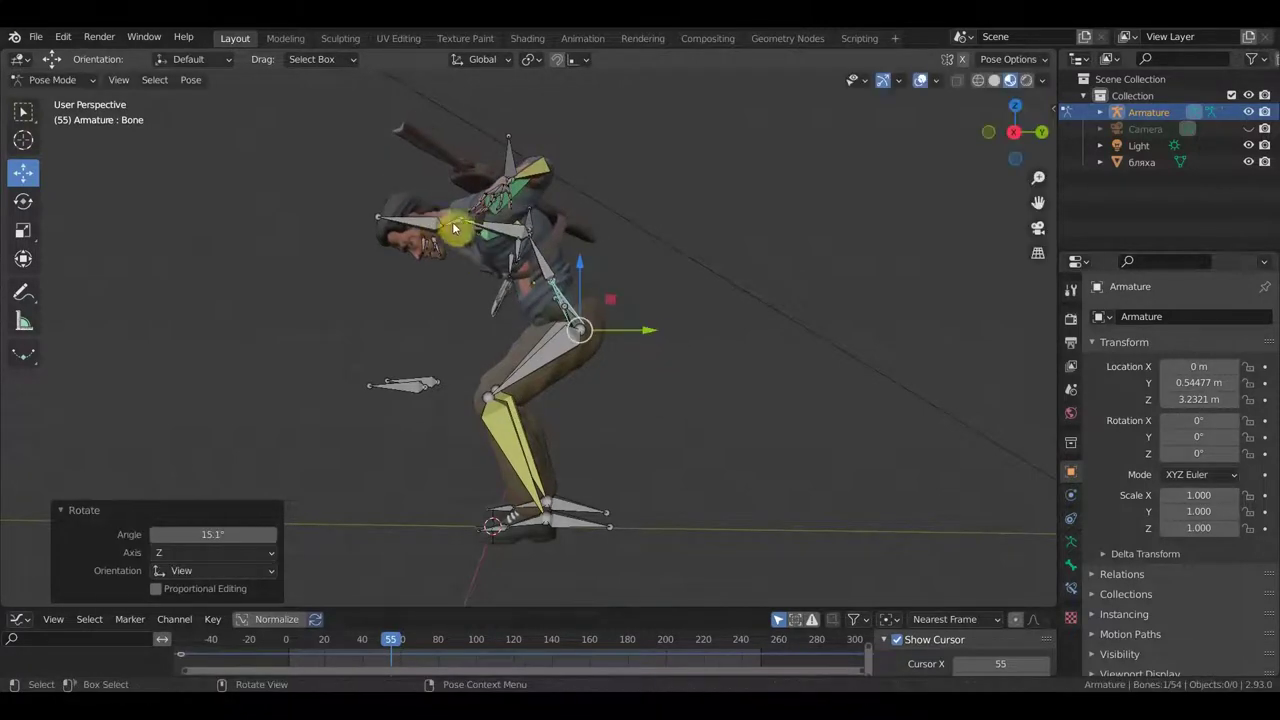
- Rotate head bone Bone.004 by 61.4° to tilt the head upward
click(425, 232)
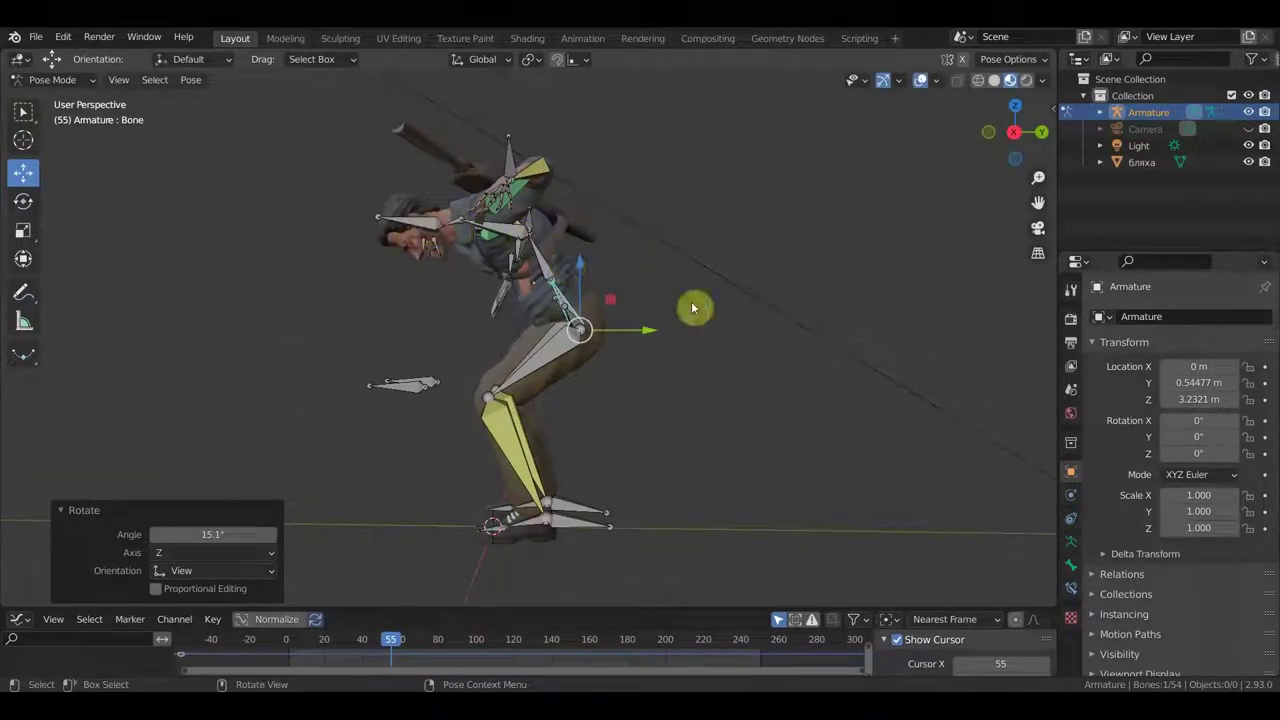
key(r)
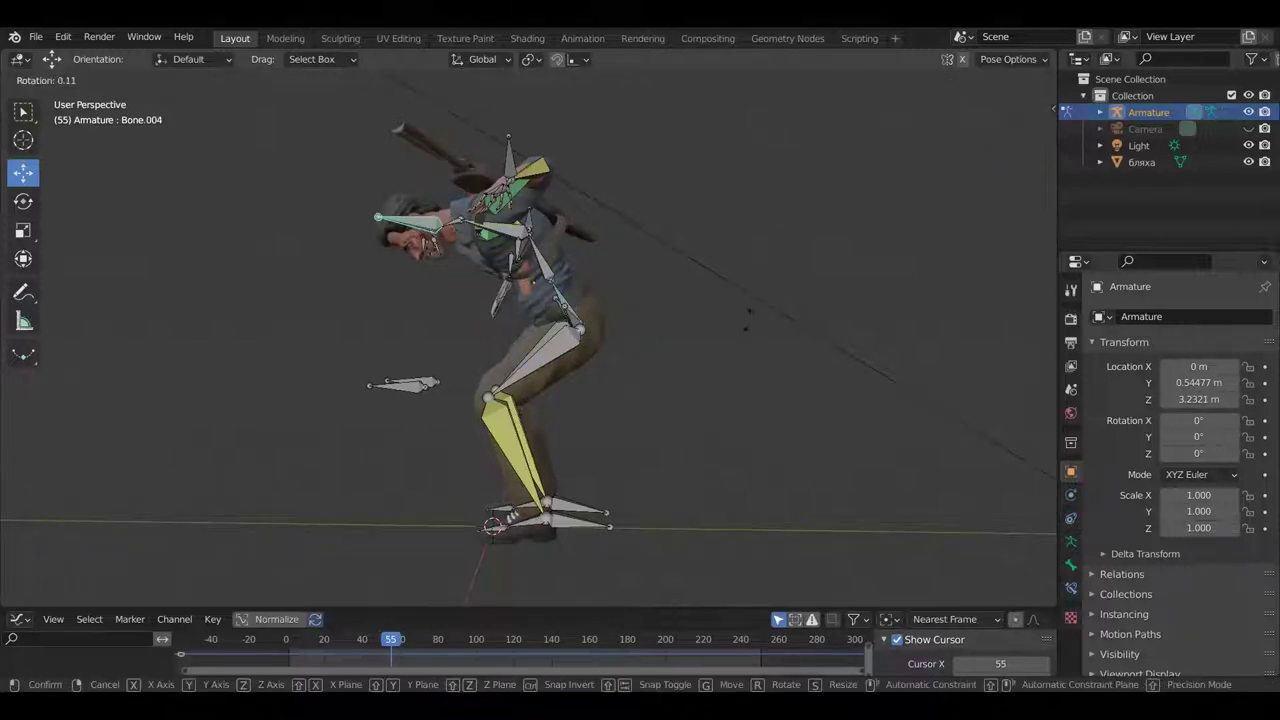
click(706, 362)
- Hide the bones and other viewport overlays and switch to the plain Select tool
middle_drag(706, 362, 838, 287)
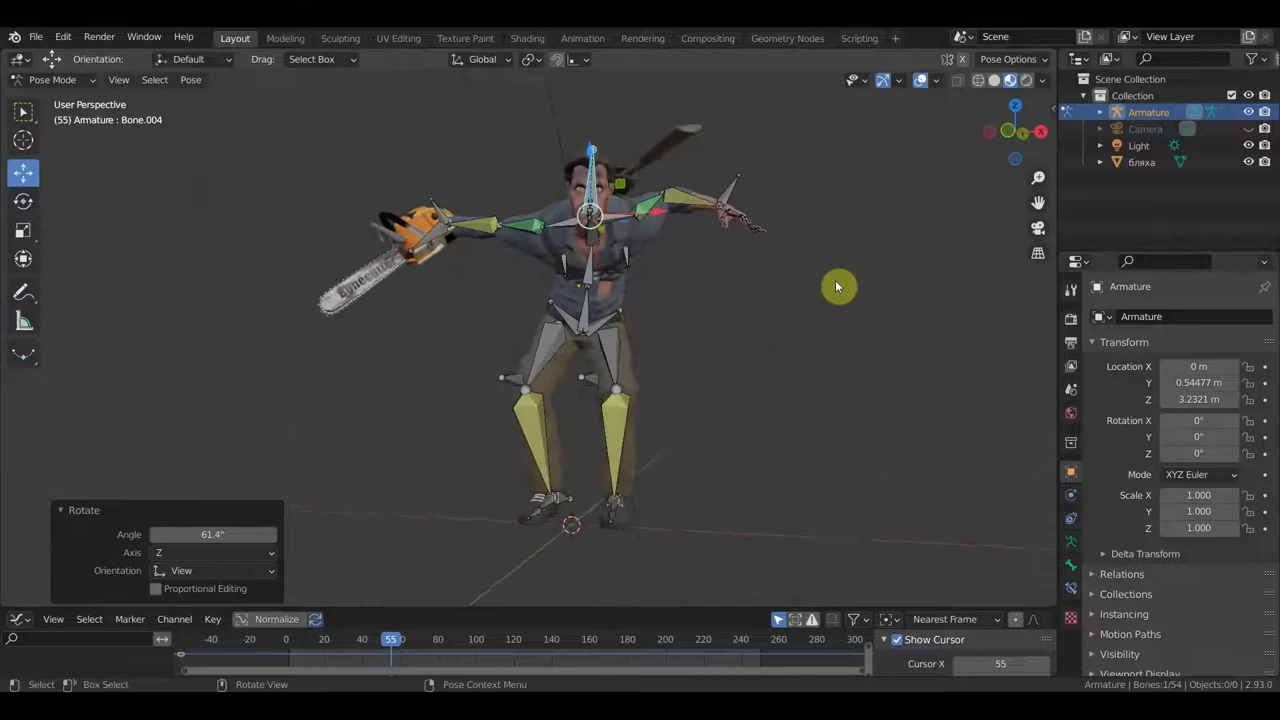
click(920, 82)
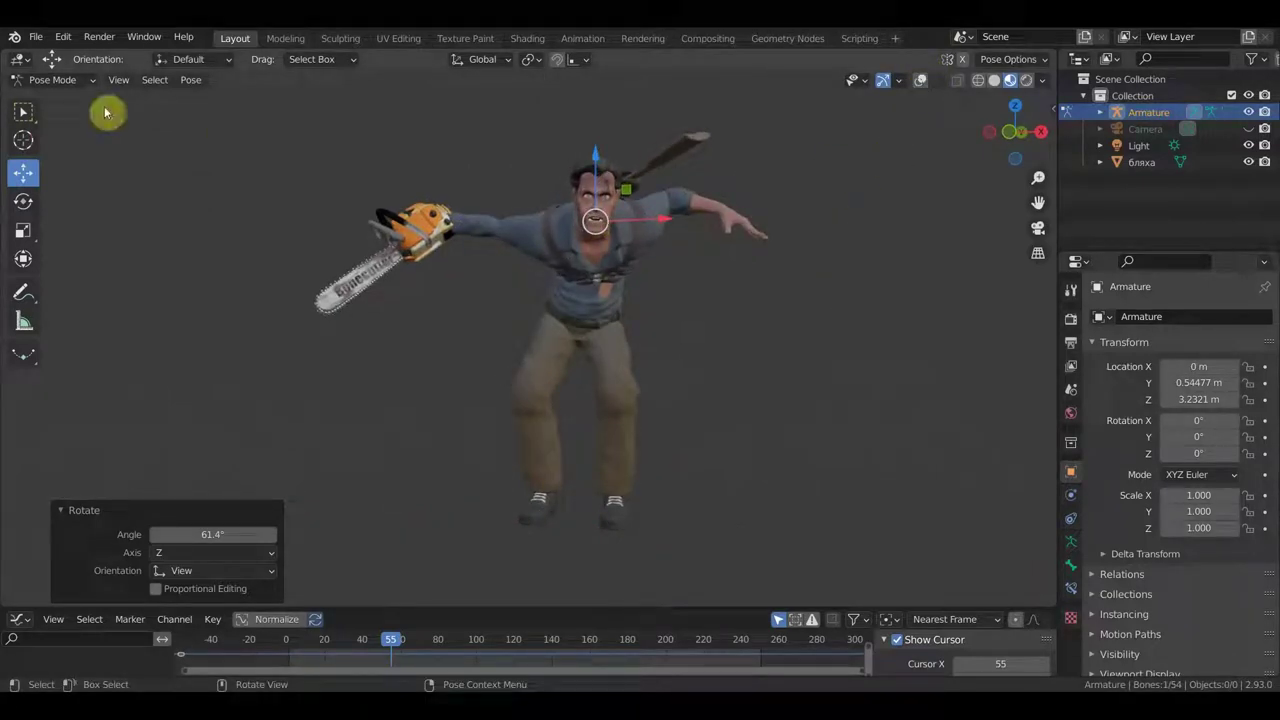
click(20, 117)
mouse_move(632, 290)
middle_down()
mouse_move(709, 306)
mouse_move(642, 298)
middle_up()
scroll(684, 286, up, 3)
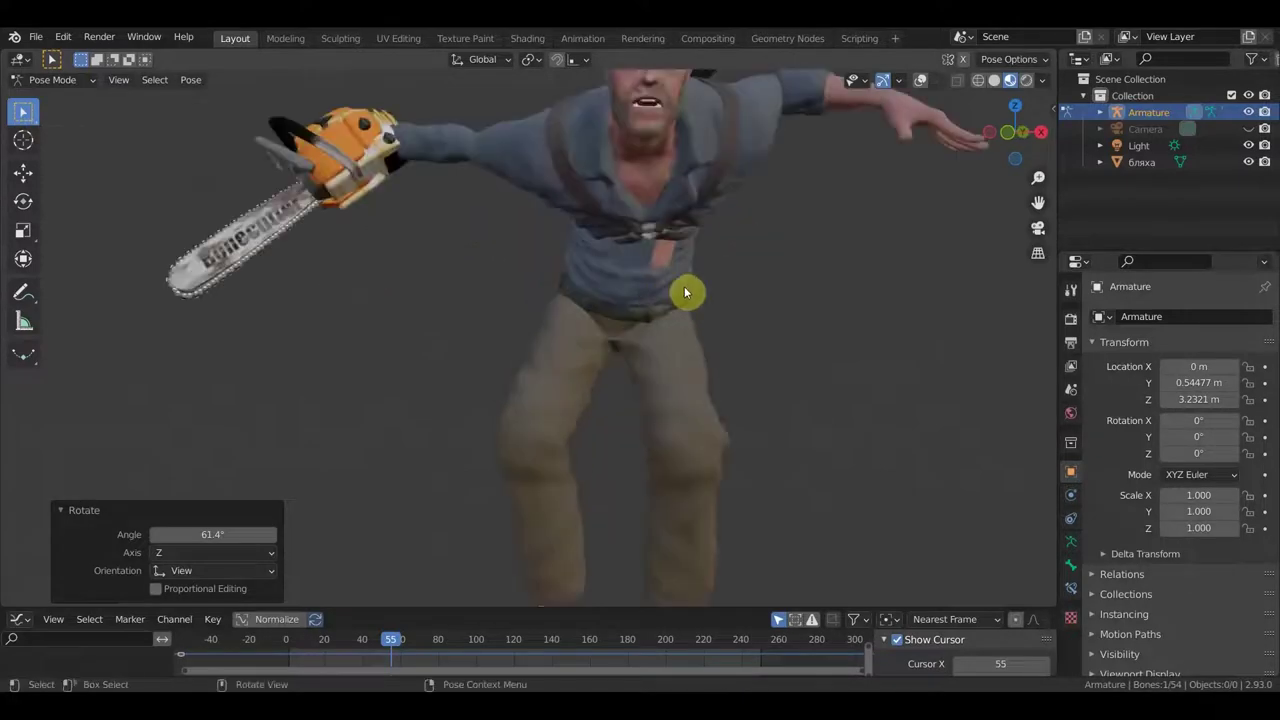
scroll(560, 366, up, 3)
scroll(570, 362, up, 2)
mouse_move(586, 354)
middle_down()
mouse_move(690, 453)
mouse_move(731, 414)
mouse_move(838, 443)
mouse_move(730, 432)
middle_up()
scroll(838, 443, up, 3)
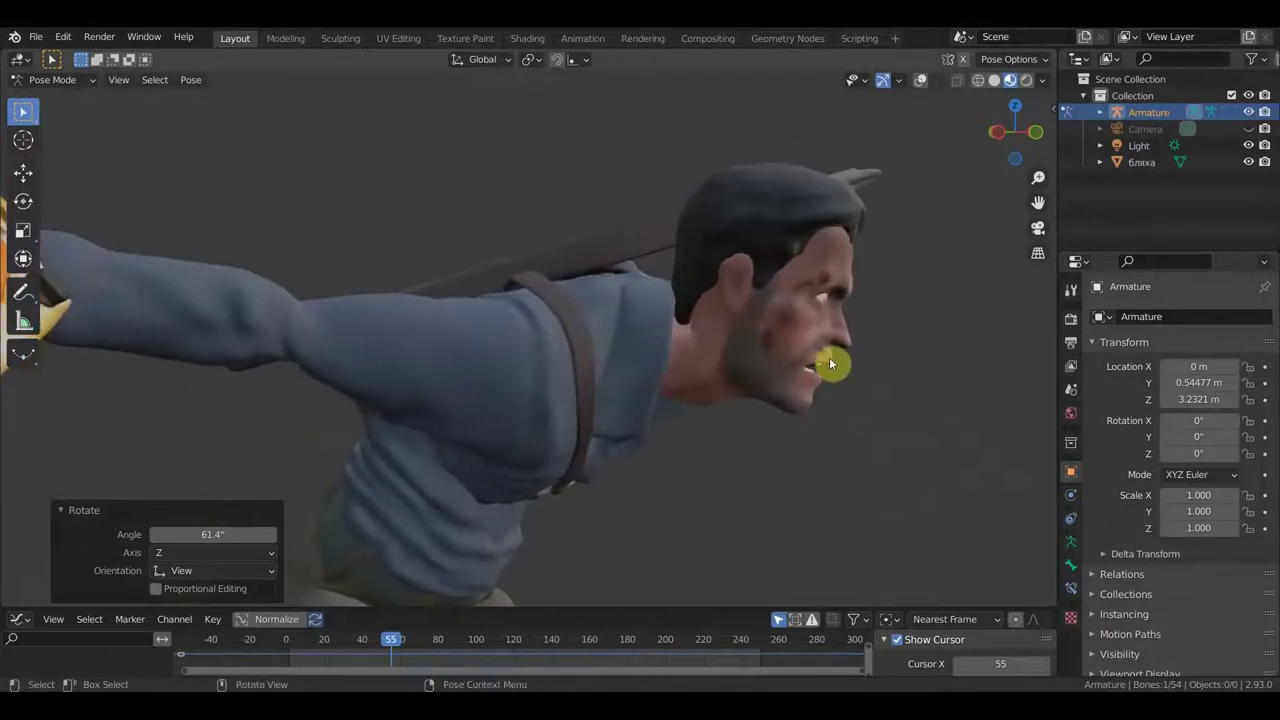
mouse_move(862, 258)
middle_down()
mouse_move(804, 284)
mouse_move(680, 261)
mouse_move(728, 243)
mouse_move(728, 268)
middle_up()
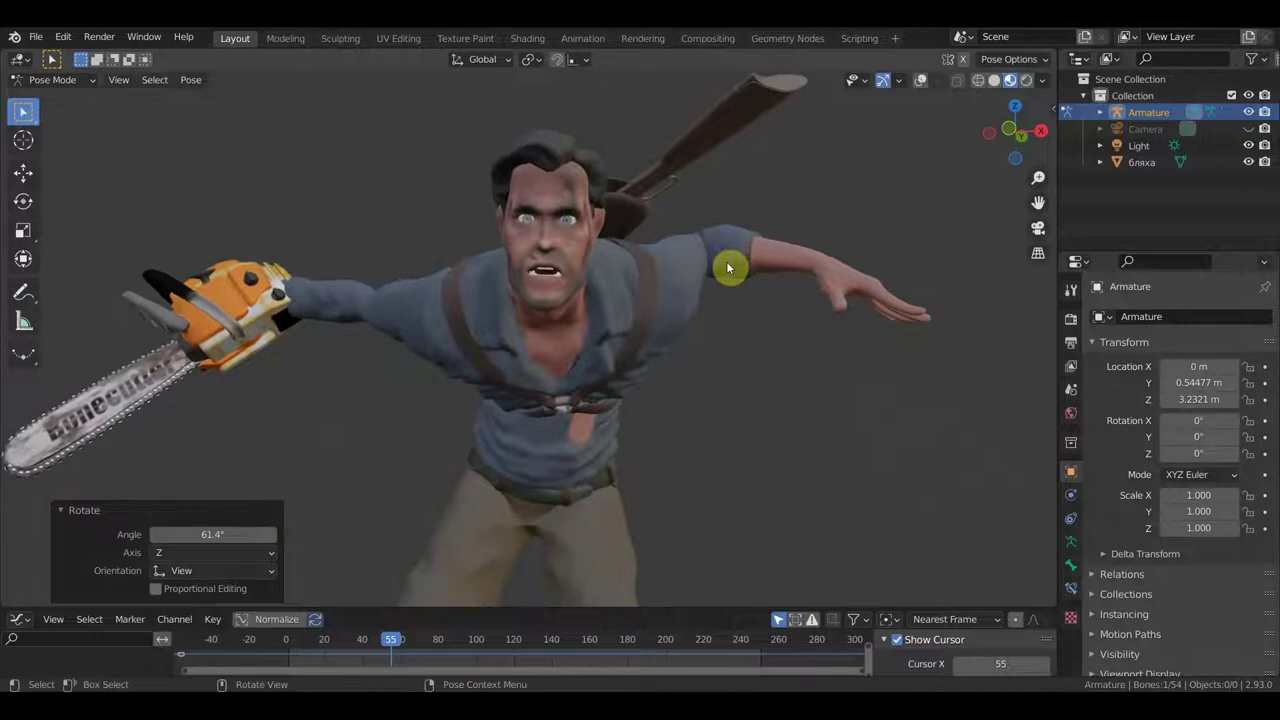
scroll(698, 265, up, 3)
scroll(660, 308, up, 3)
scroll(654, 387, up, 2)
mouse_move(654, 393)
shift+middle_down()
mouse_move(663, 371)
mouse_move(666, 410)
shift+middle_up()
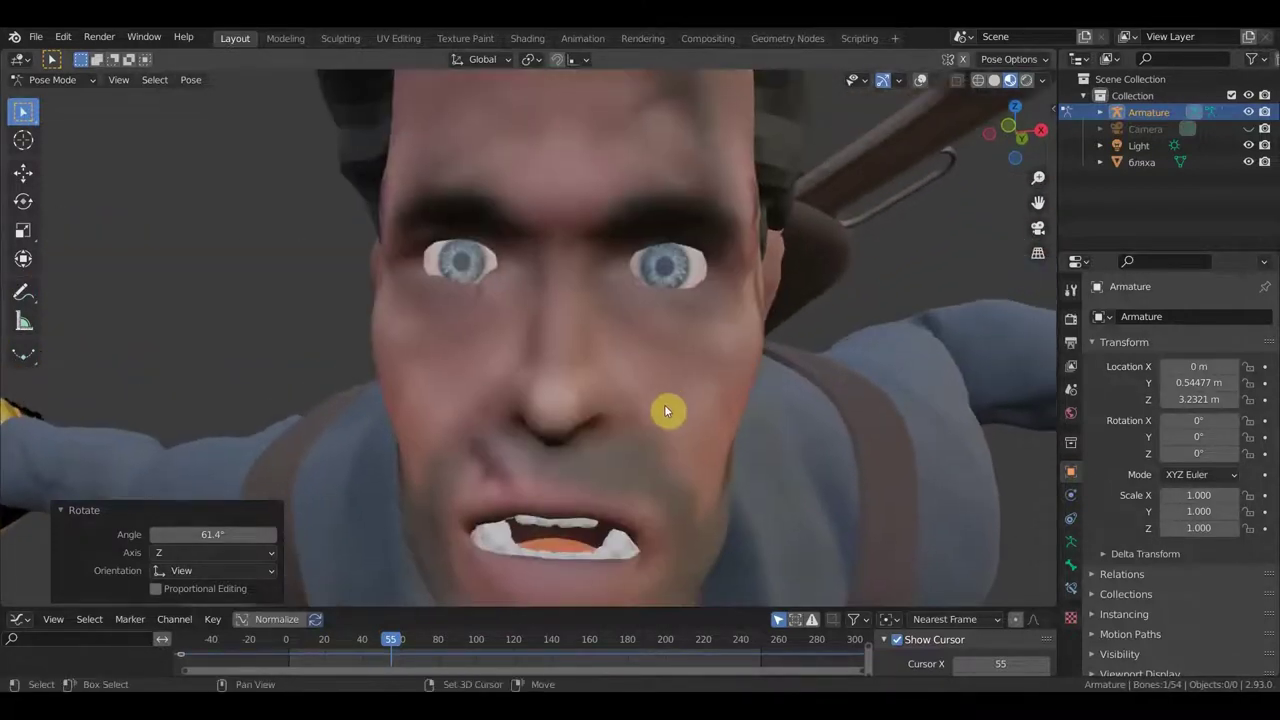
click(671, 266)
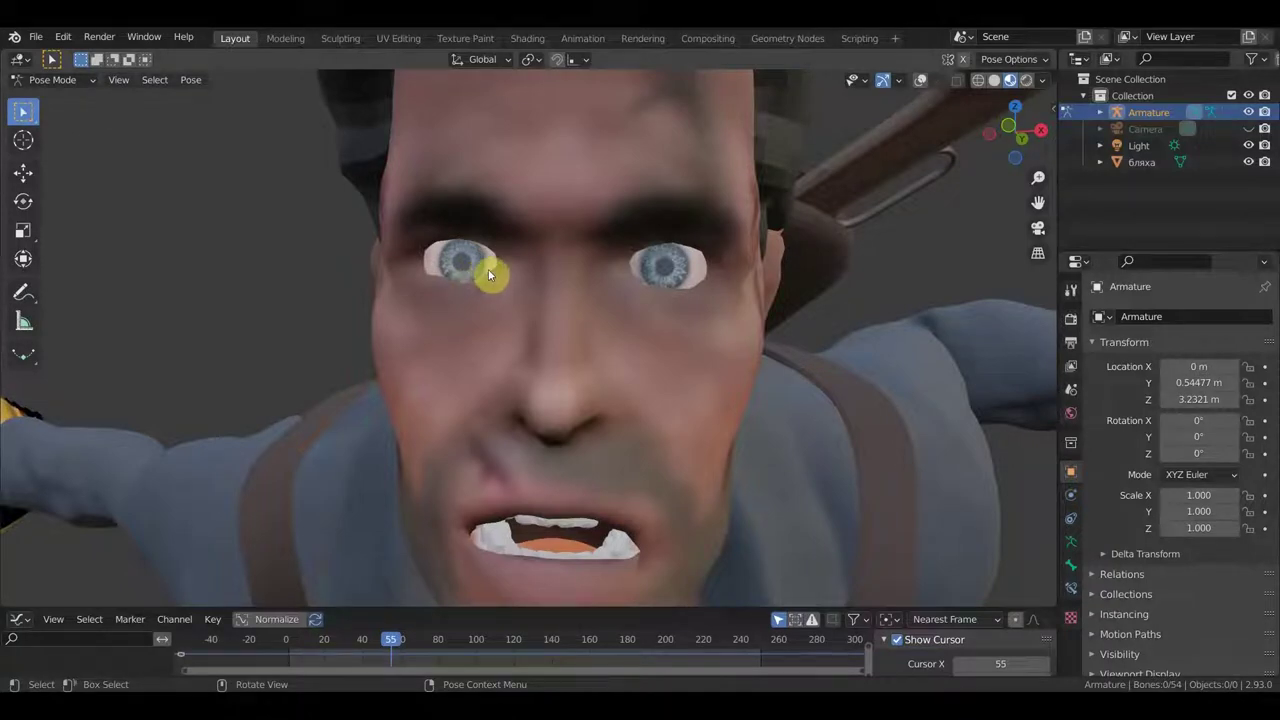
mouse_move(491, 272)
middle_down()
mouse_move(528, 284)
mouse_move(457, 293)
mouse_move(540, 320)
middle_up()
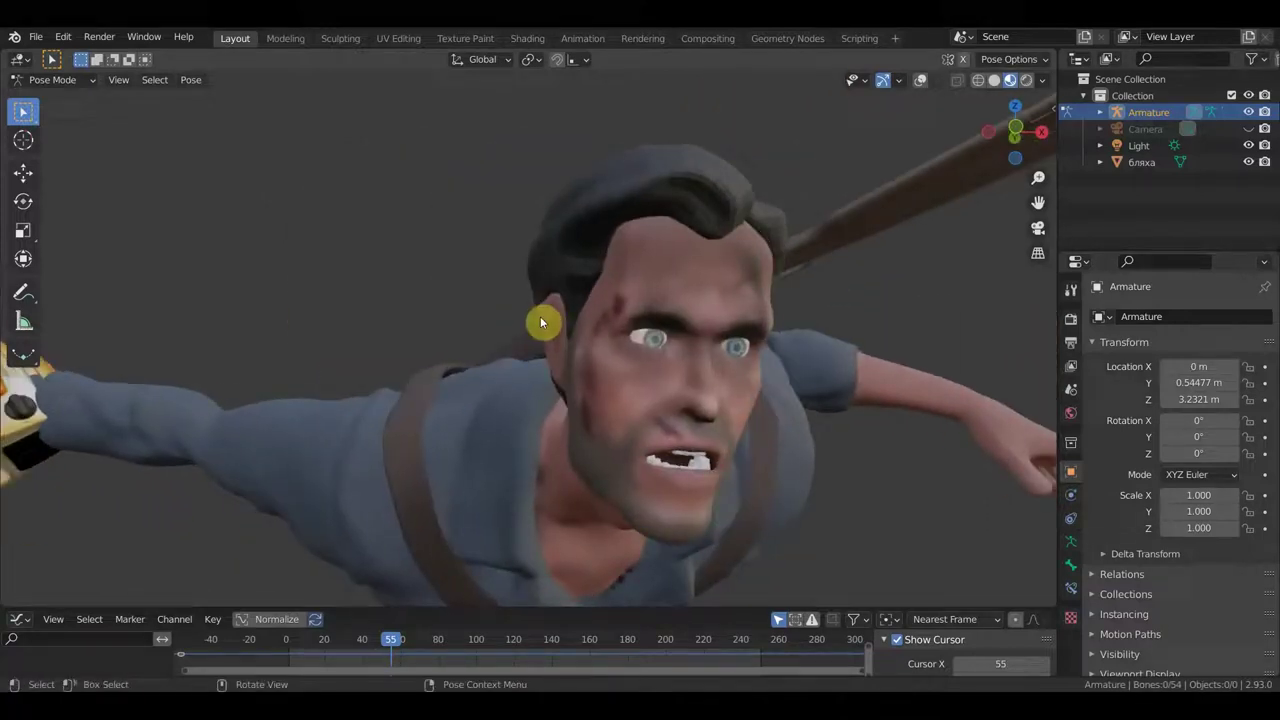
scroll(537, 325, down, 3)
scroll(622, 375, down, 3)
mouse_move(651, 380)
middle_down()
mouse_move(662, 239)
mouse_move(667, 272)
mouse_move(719, 266)
mouse_move(687, 271)
middle_up()
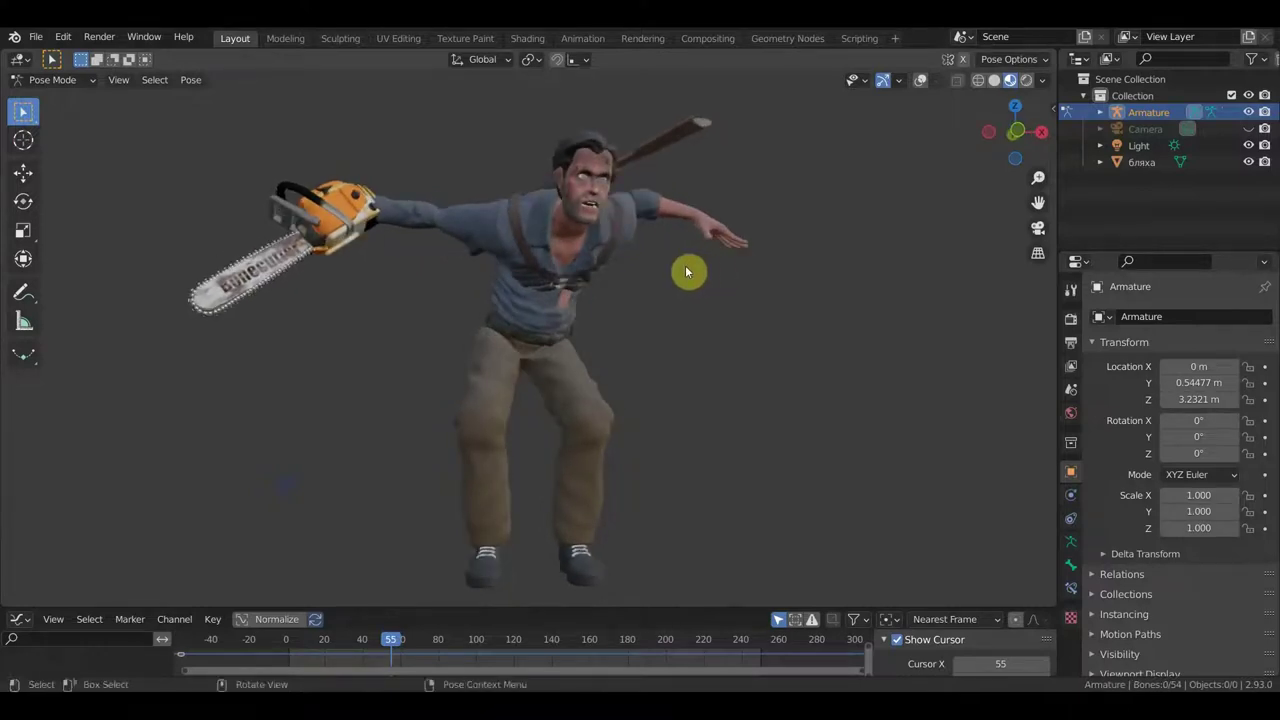